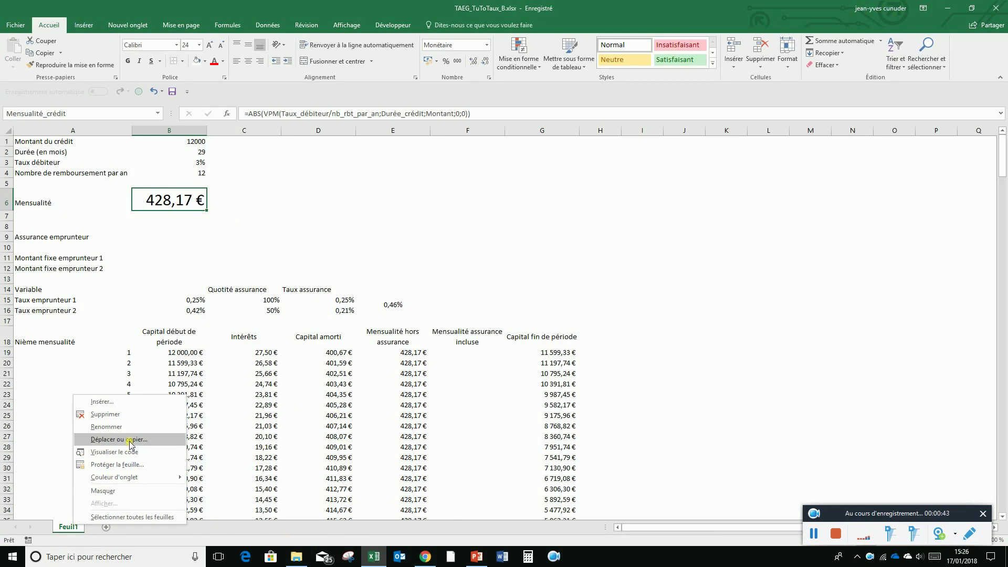
# Duplicate the Feuil1 worksheet at the end of the workbook and compare the copy with the original
pyautogui.click(130, 445)
pyautogui.click(61, 484)
pyautogui.click(81, 430)
pyautogui.click(136, 497)
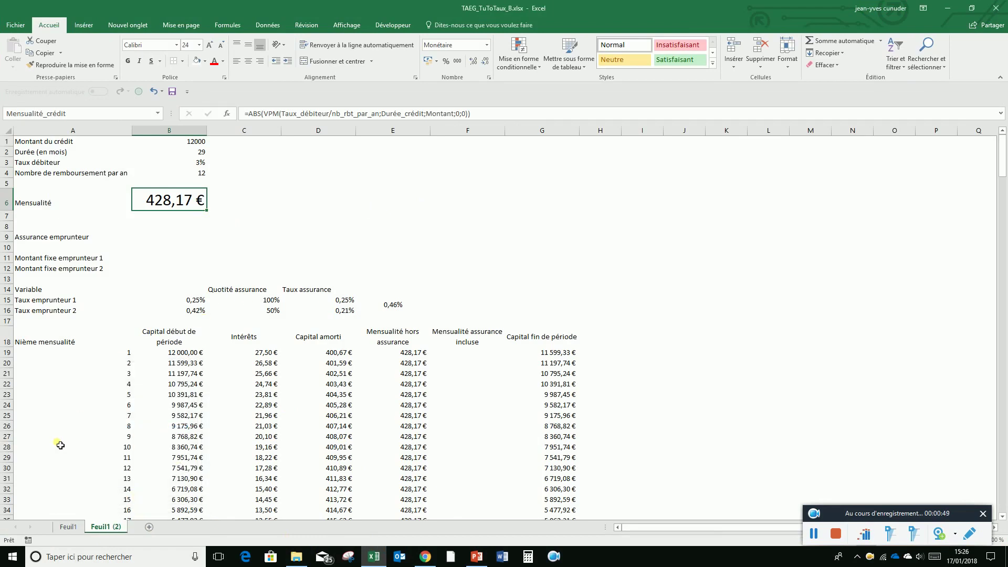
pyautogui.click(66, 528)
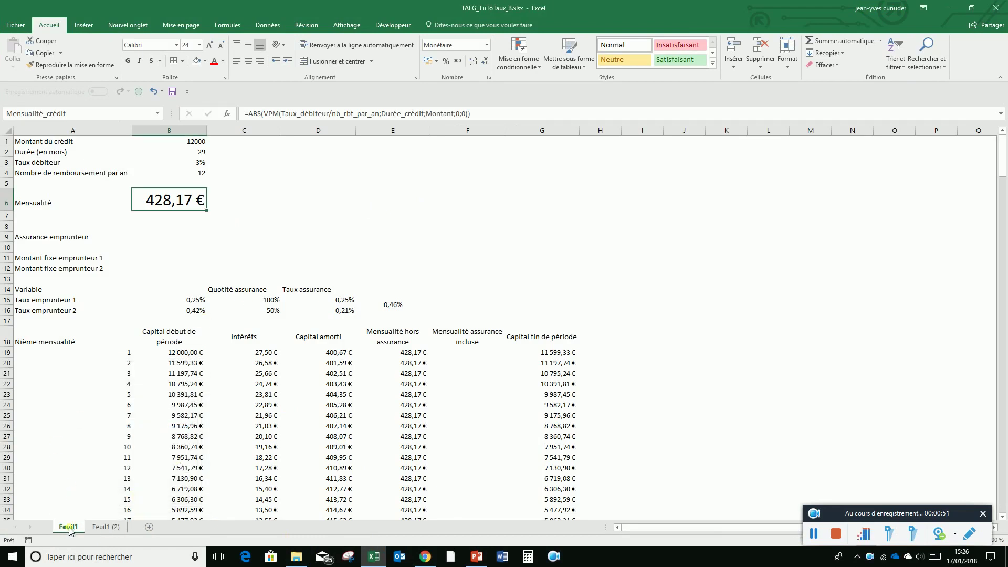
pyautogui.click(100, 527)
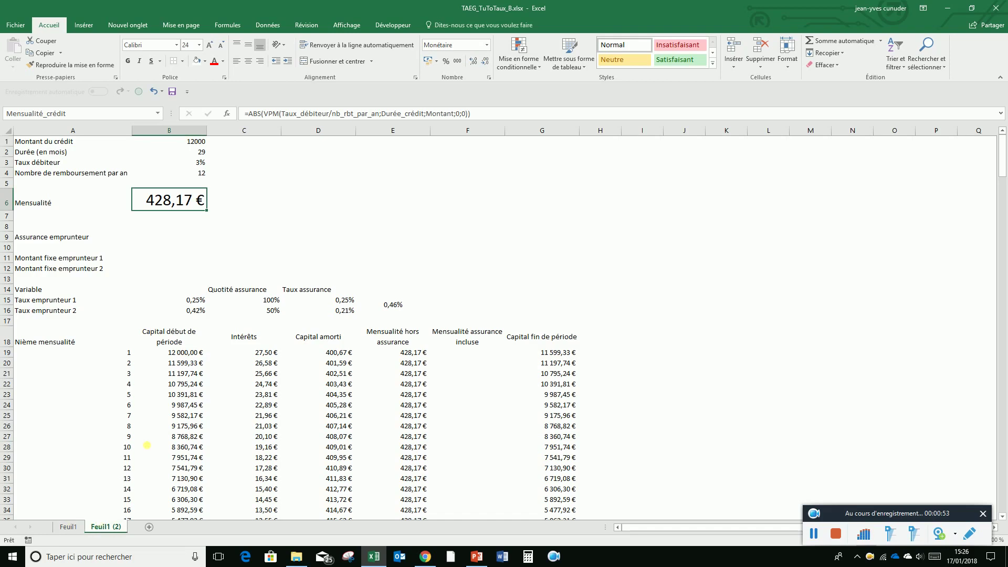
# Rename the copied worksheet "Aménagement pré calcul TAEG"
pyautogui.doubleClick(111, 528)
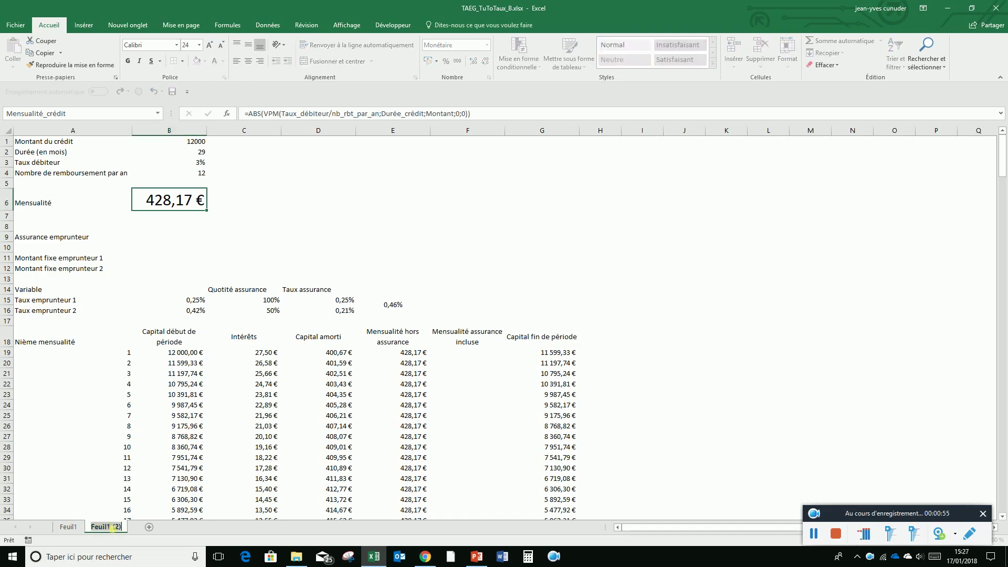
pyautogui.write('Aménagem')
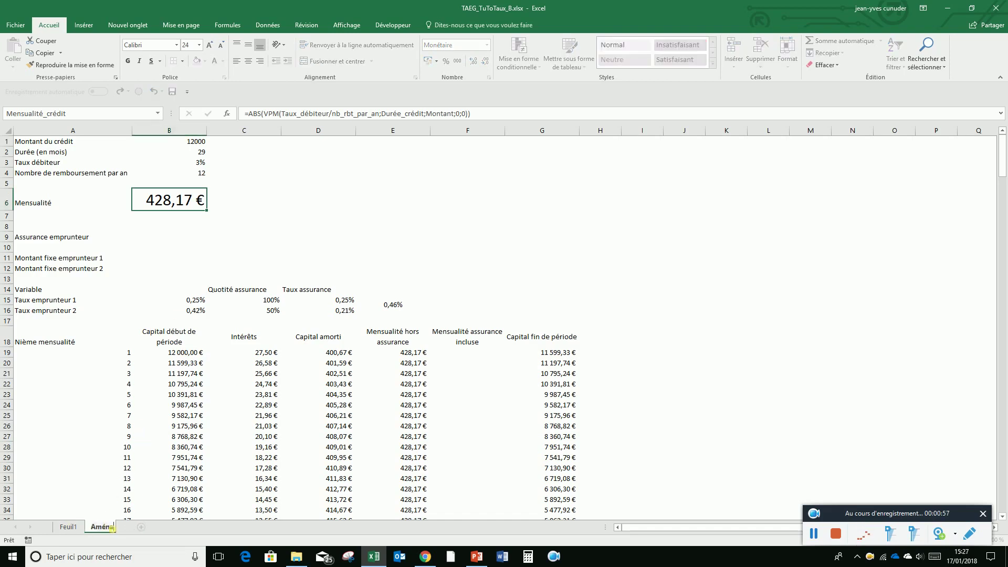
pyautogui.write('ent pre')
pyautogui.write(' calcul')
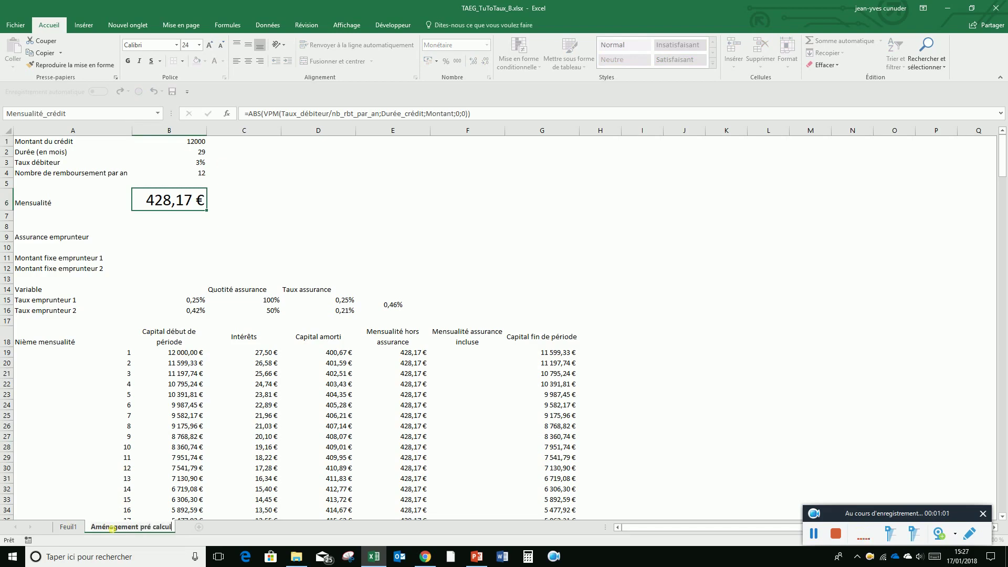
pyautogui.write(' TAEG')
pyautogui.click(256, 459)
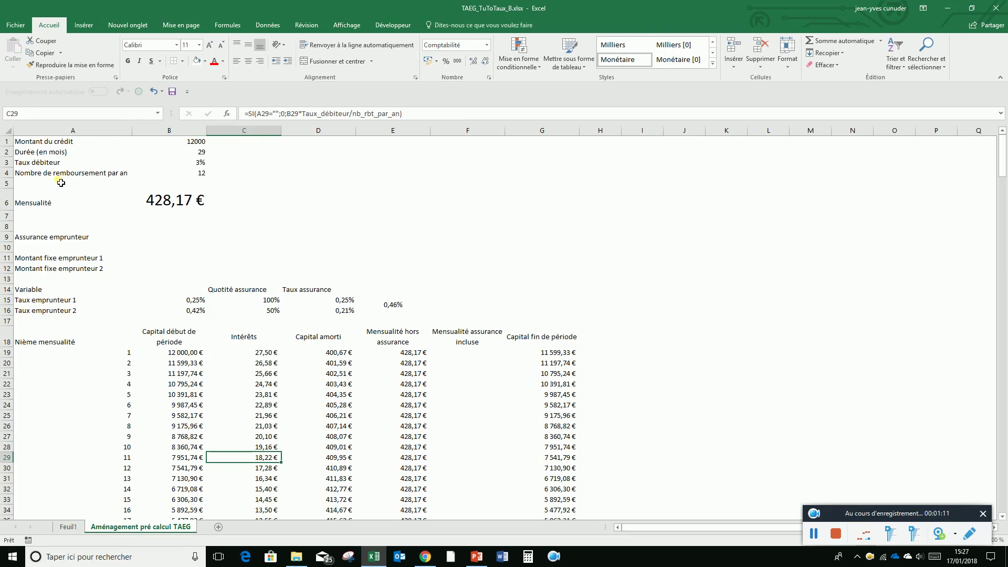
# Insert six blank rows at row 8, above the "Assurance emprunteur" section
pyautogui.click(44, 225)
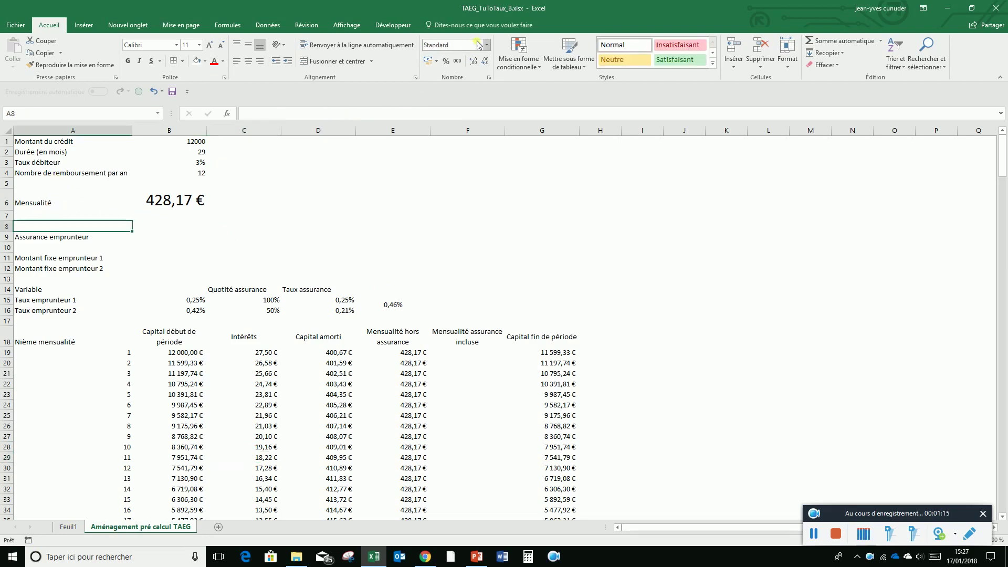
pyautogui.click(733, 67)
pyautogui.click(753, 92)
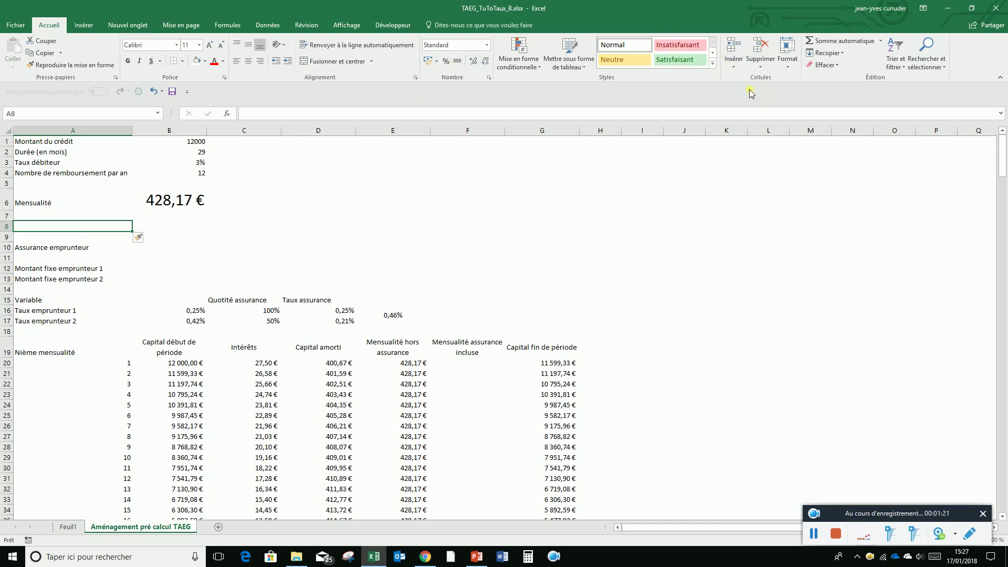
pyautogui.press('F4')
pyautogui.press('F4')
pyautogui.press('F4')
pyautogui.press('F4')
pyautogui.press('F4')
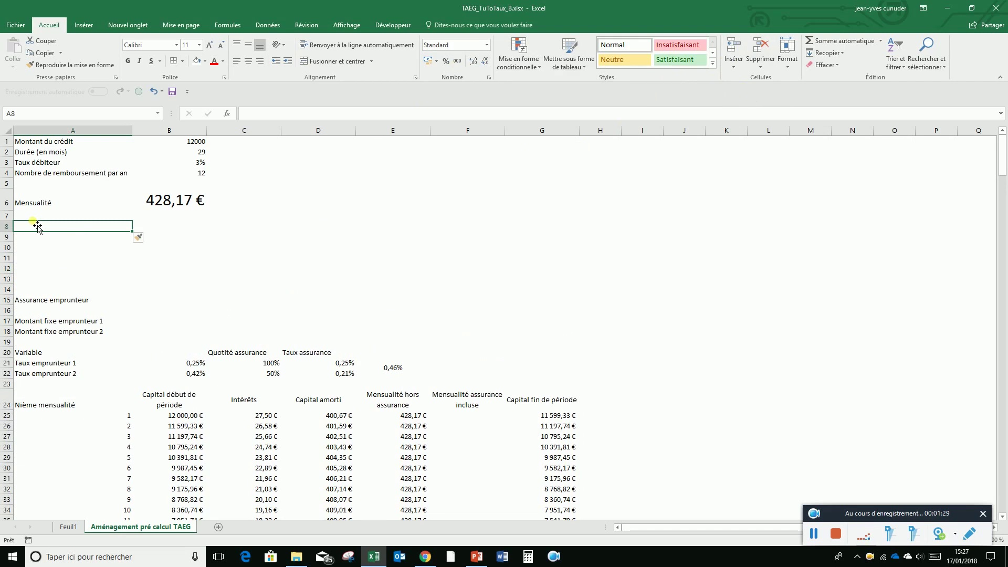
# Enter the labels "TAEG HA" in A8 and "TAEG AC" in A9
pyautogui.write('TAEG HA')
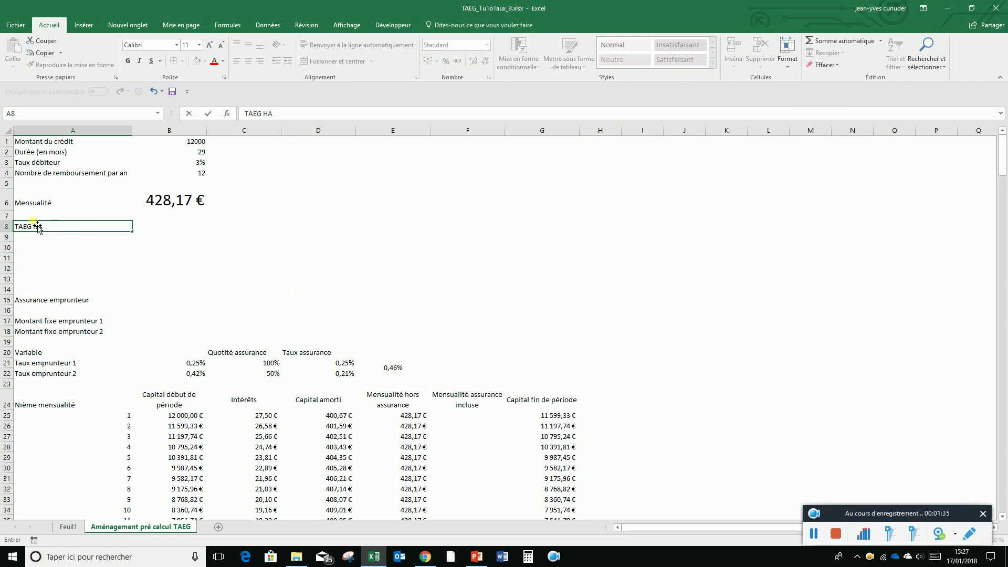
pyautogui.press('Return')
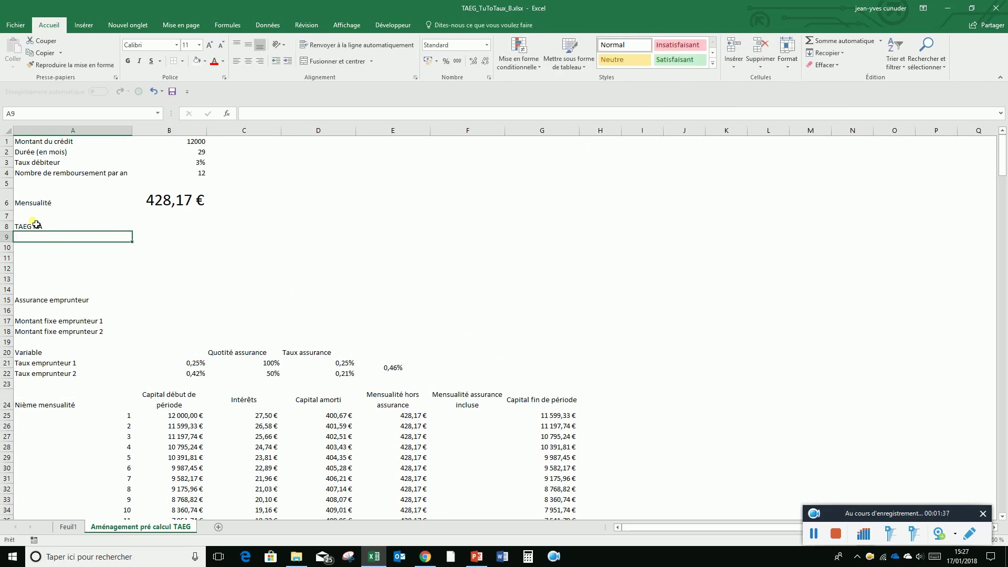
pyautogui.write('TAEG ')
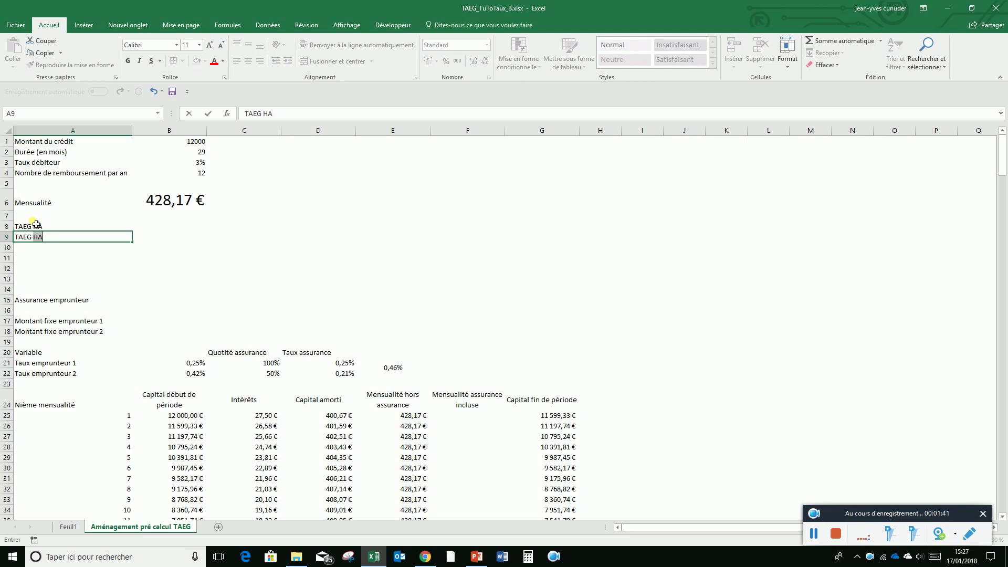
pyautogui.write('AC')
# Fill cells B8:B9 with the lightest gold theme colour and apply the percentage format
pyautogui.click(146, 228)
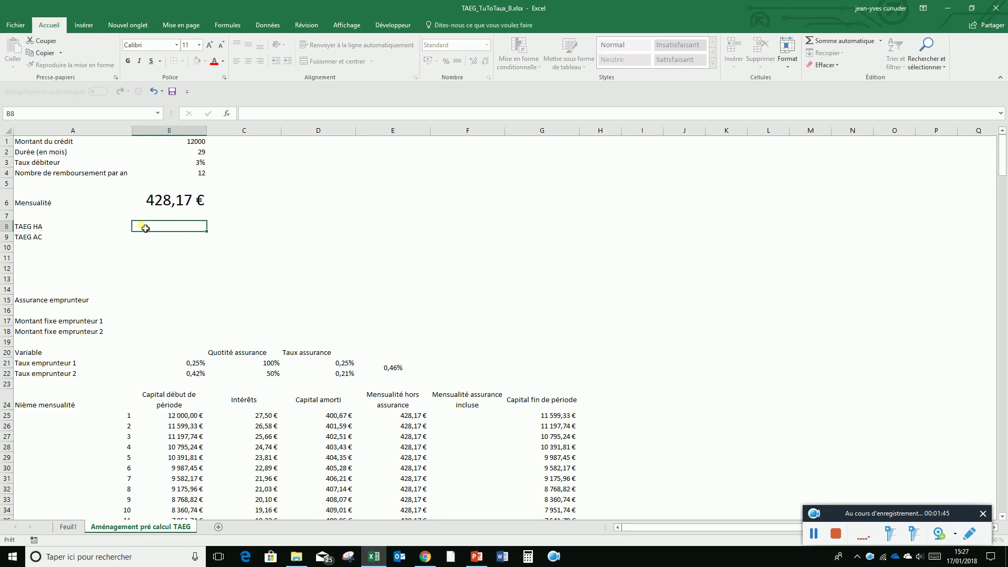
pyautogui.moveTo(142, 235); pyautogui.dragTo(144, 240)
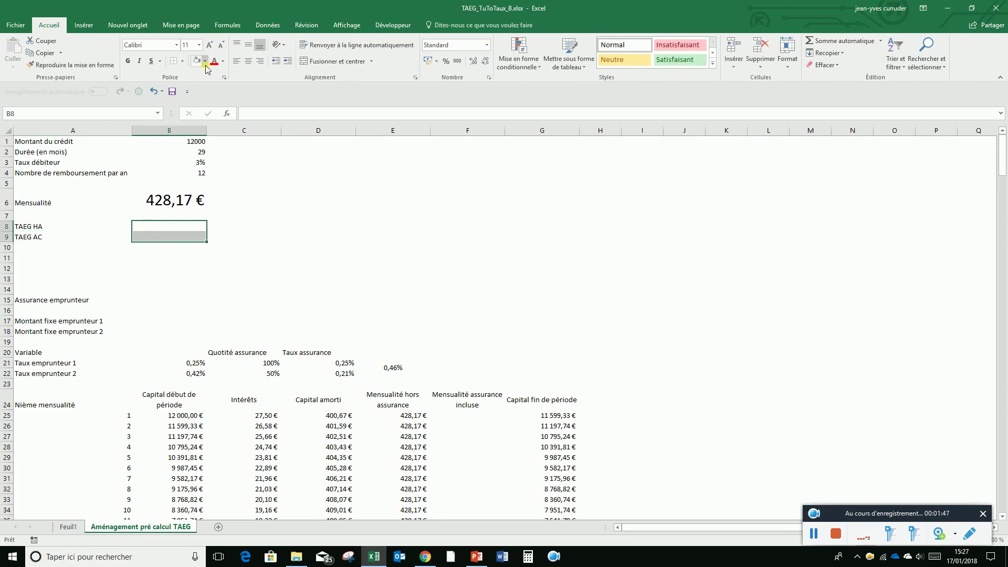
pyautogui.click(205, 61)
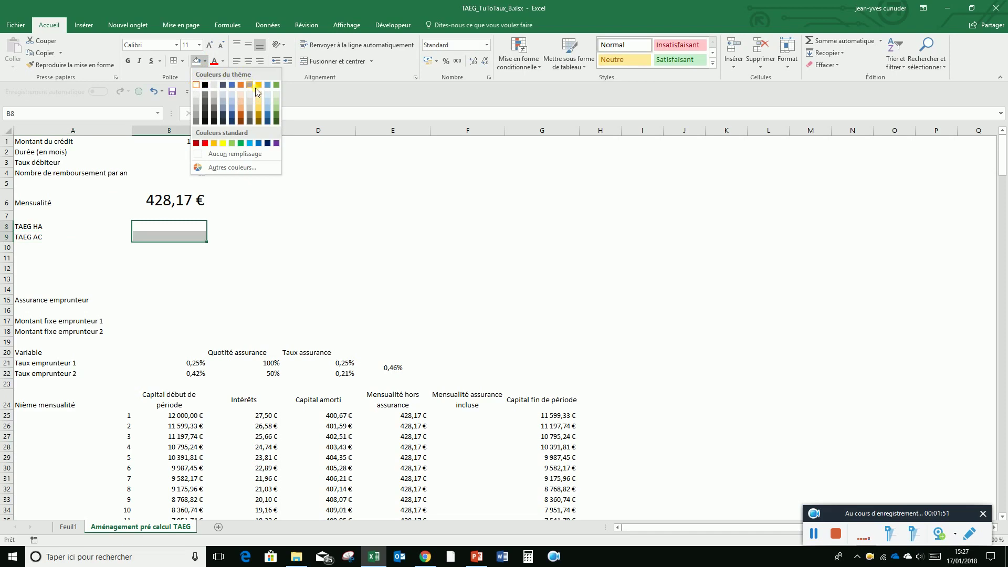
pyautogui.click(258, 95)
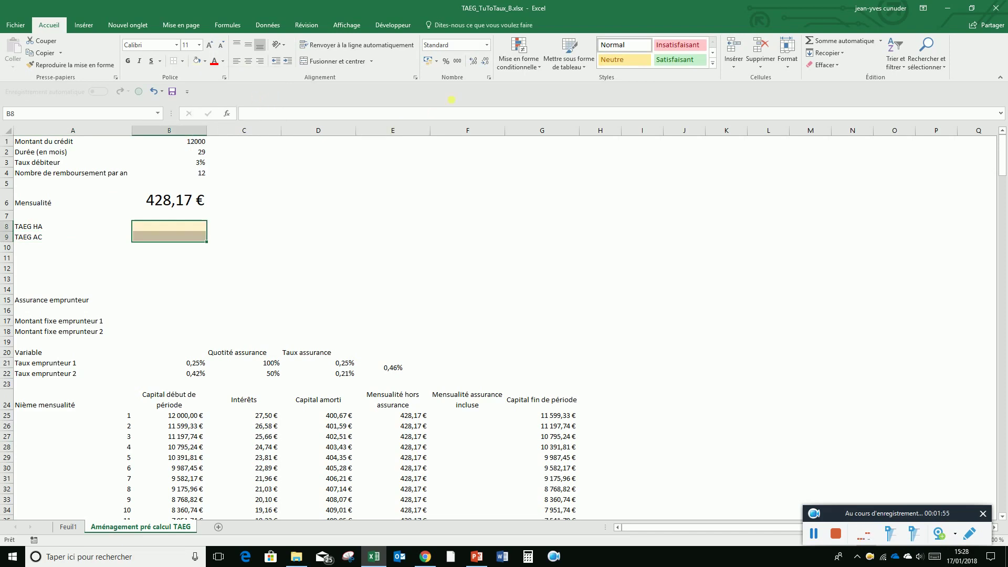
pyautogui.click(445, 62)
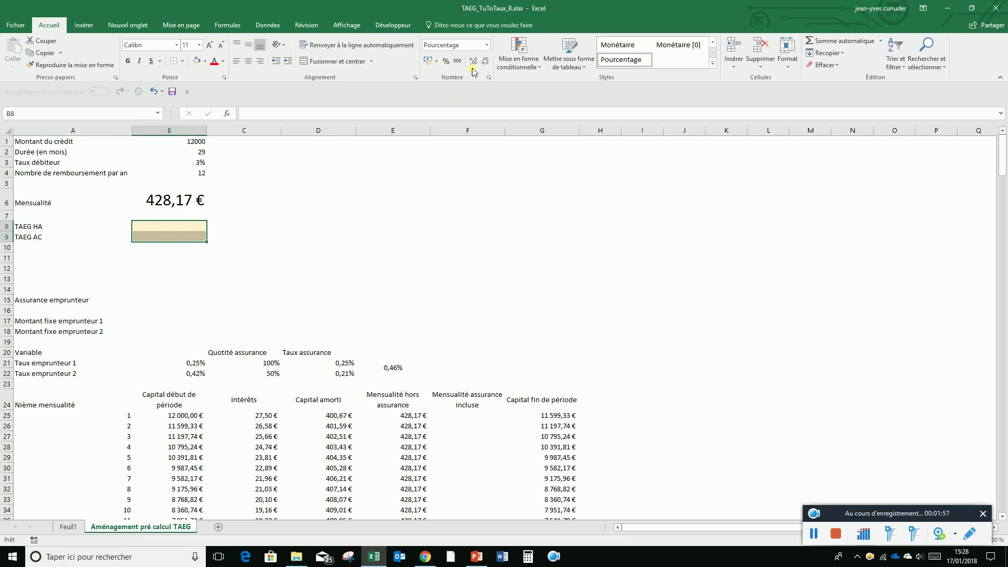
# Display the Taux débiteur value in B3 with two decimal places
pyautogui.click(199, 162)
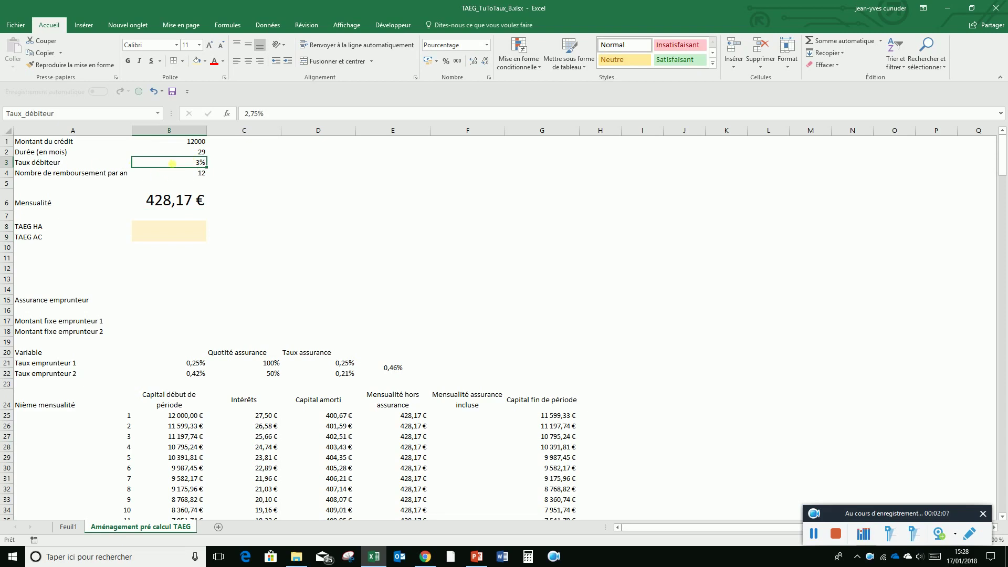
pyautogui.click(473, 63)
pyautogui.click(473, 63)
pyautogui.click(153, 228)
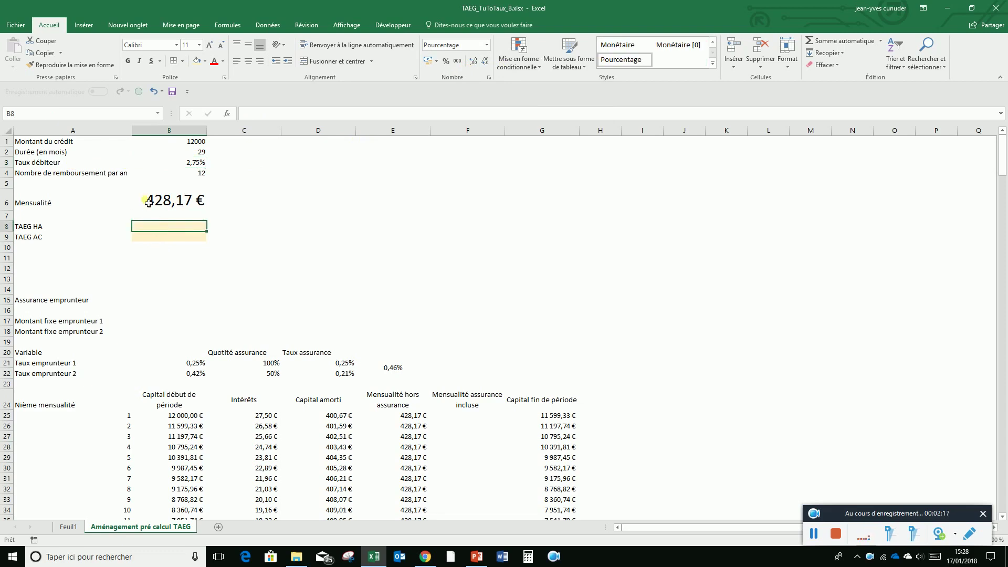
pyautogui.click(46, 229)
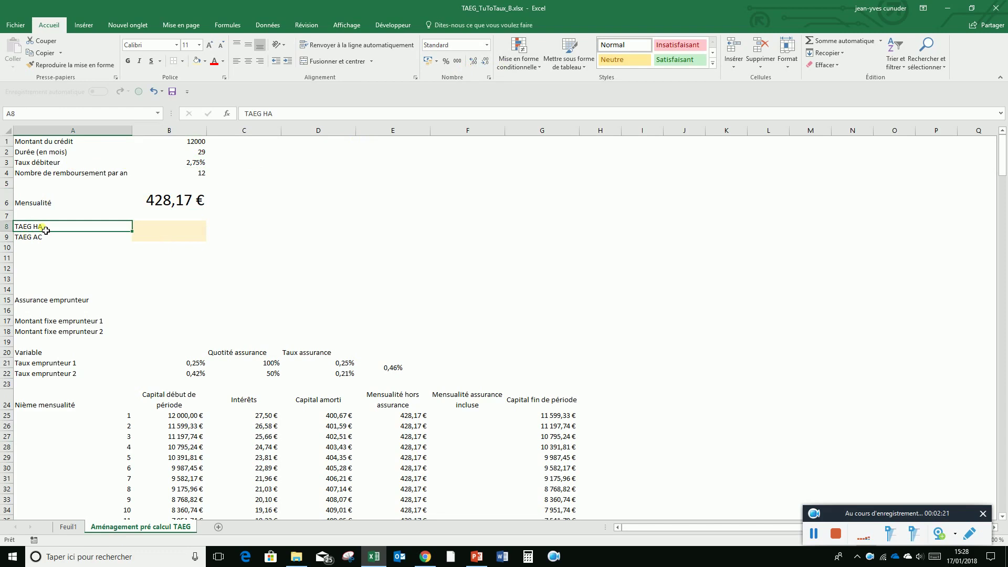
pyautogui.rightClick(45, 230)
pyautogui.click(119, 392)
pyautogui.moveTo(217, 258); pyautogui.dragTo(565, 361)
pyautogui.click(224, 227)
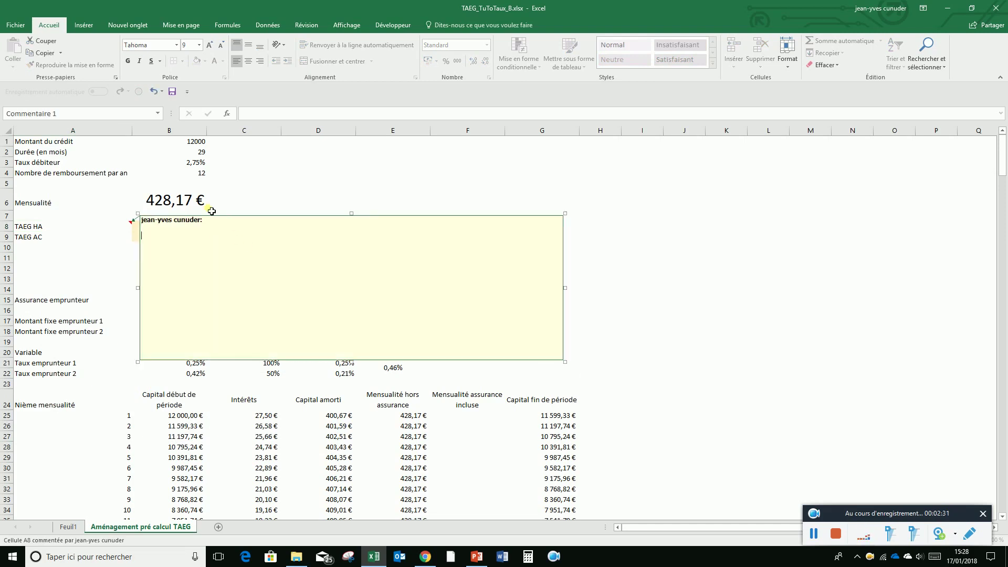
# Begin the comment text with "Mise en pourcentage du taux qui permet de vérifier que la somme des mensualités actualisées"
pyautogui.write('Mise en pourcentage')
pyautogui.write('duntau')
pyautogui.press('BackSpace')
pyautogui.press('BackSpace')
pyautogui.press('BackSpace')
pyautogui.write('taux qui perm')
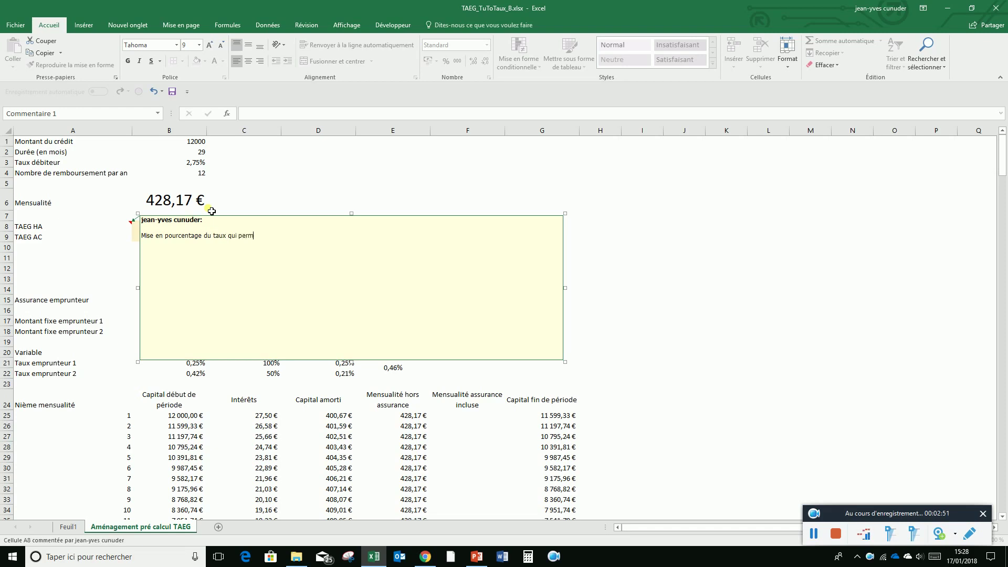
pyautogui.write('et de vérifier que la somme des mens')
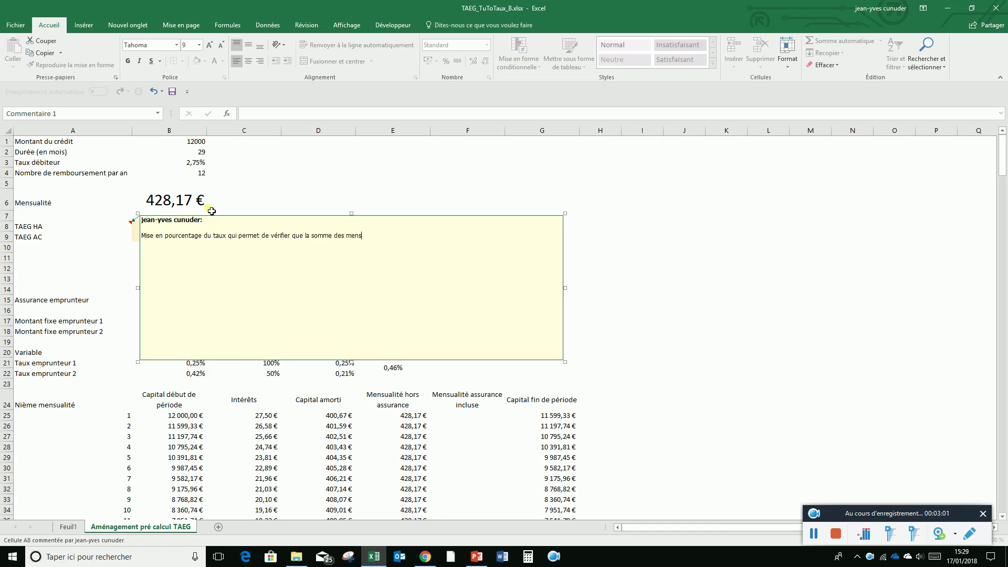
pyautogui.write('ualité')
pyautogui.write('s actualisé')
pyautogui.write('es ')
# Complete the comment sentence with "- (montant débloqué - tous les frais fixes connus à l'avance) = 0"
pyautogui.write('-')
pyautogui.write(' (so')
pyautogui.write('montant')
pyautogui.write(' débloqu')
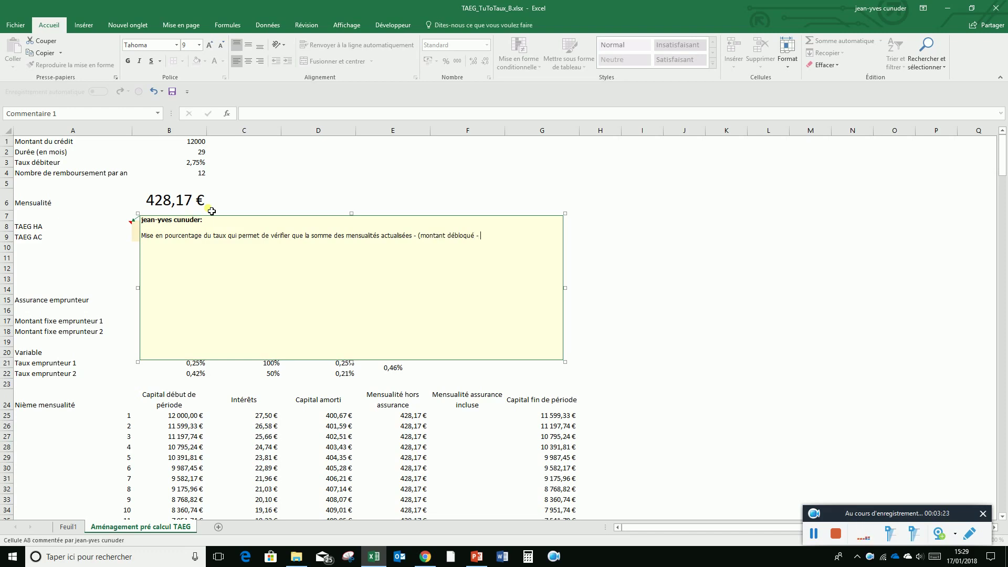
pyautogui.write('é - tous les ')
pyautogui.write('frais fixes')
pyautogui.write(' conu')
pyautogui.write("nus à l'av")
pyautogui.write('ance')
pyautogui.press('BackSpace')
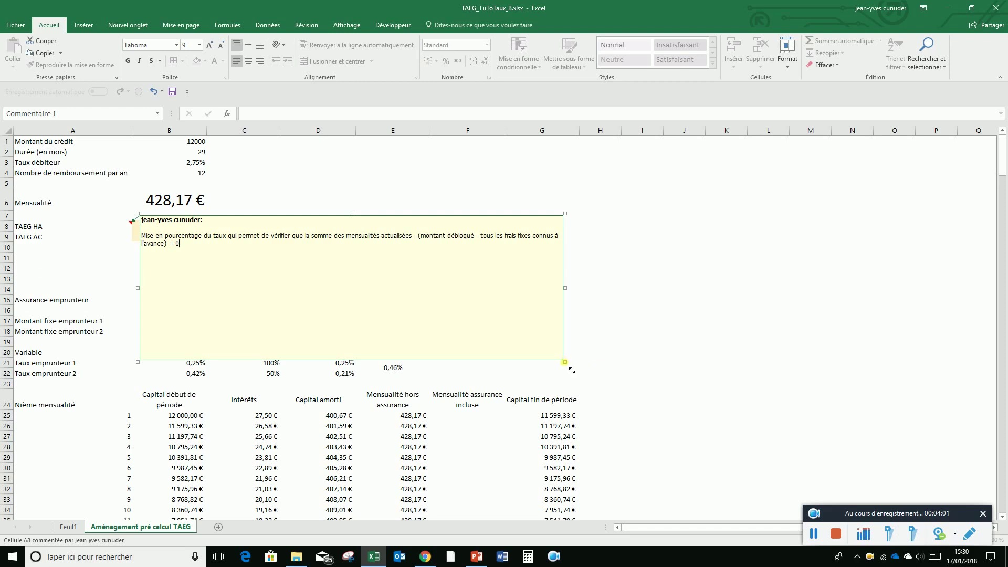
# Make the comment box wider and shorter, and set its explanatory sentence to font size 20
pyautogui.moveTo(565, 361); pyautogui.dragTo(623, 307)
pyautogui.click(601, 244)
pyautogui.tripleClick(603, 236)
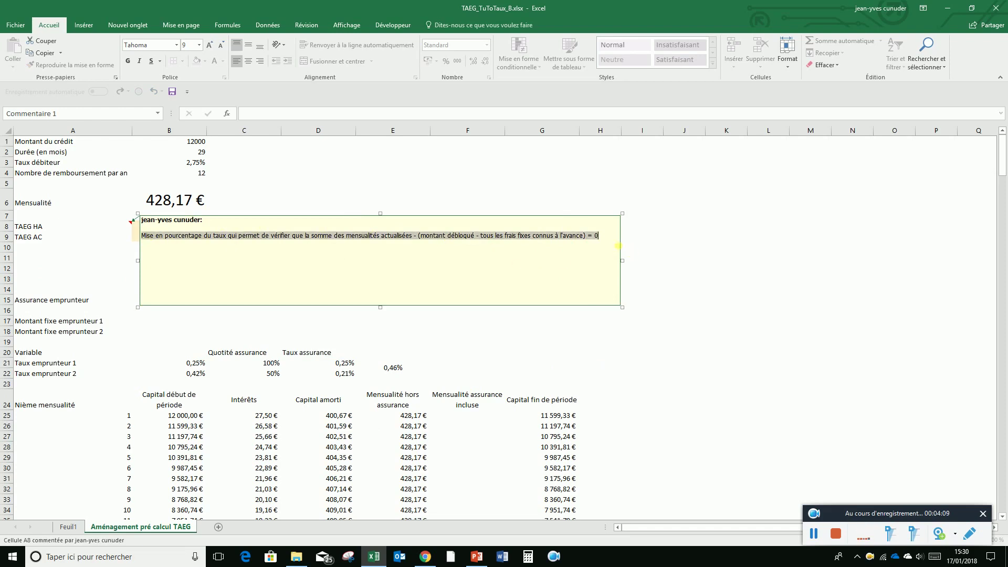
pyautogui.click(199, 46)
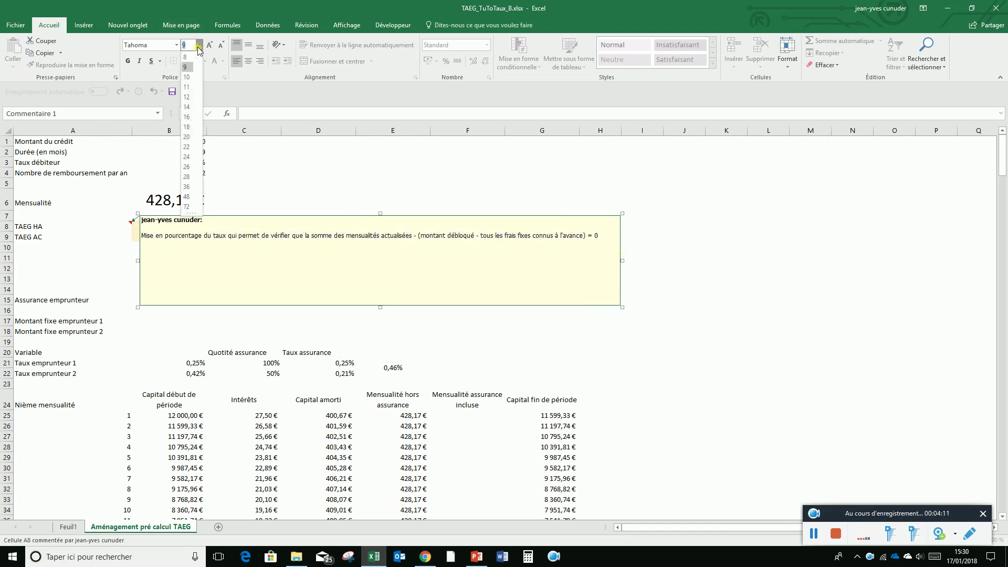
pyautogui.click(187, 138)
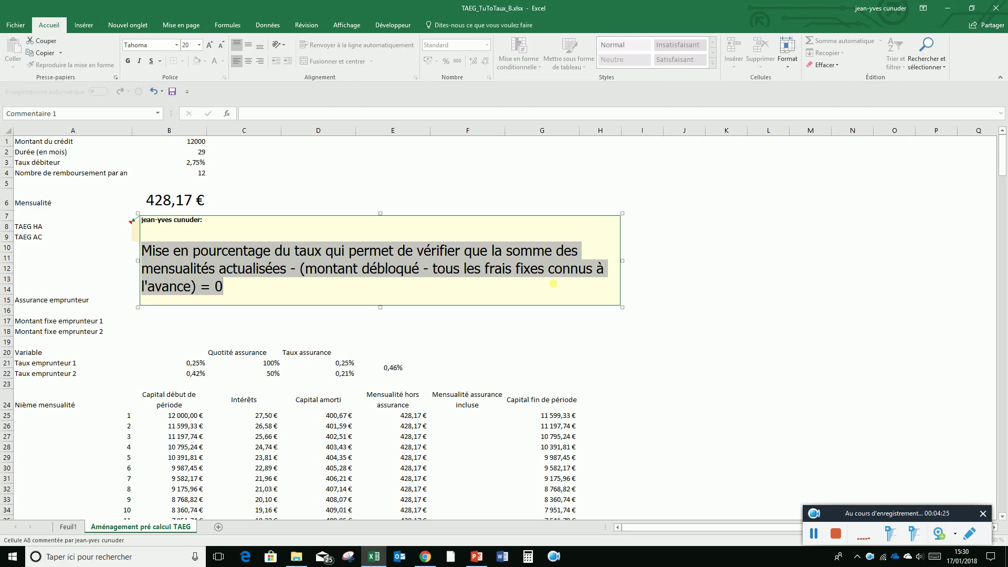
pyautogui.click(670, 261)
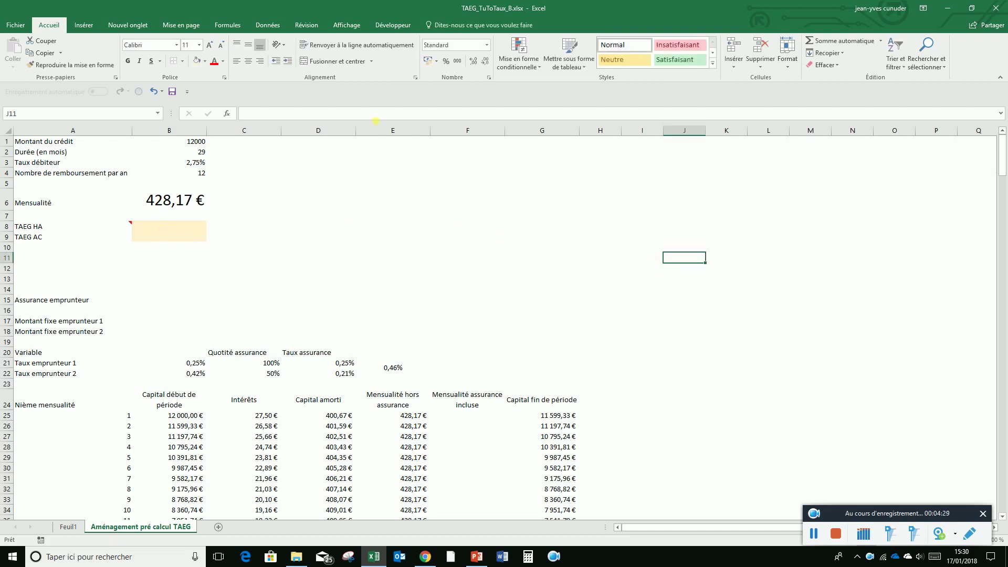
# Enter the heading "Inventaires des différents frais" in cell E2
pyautogui.click(384, 153)
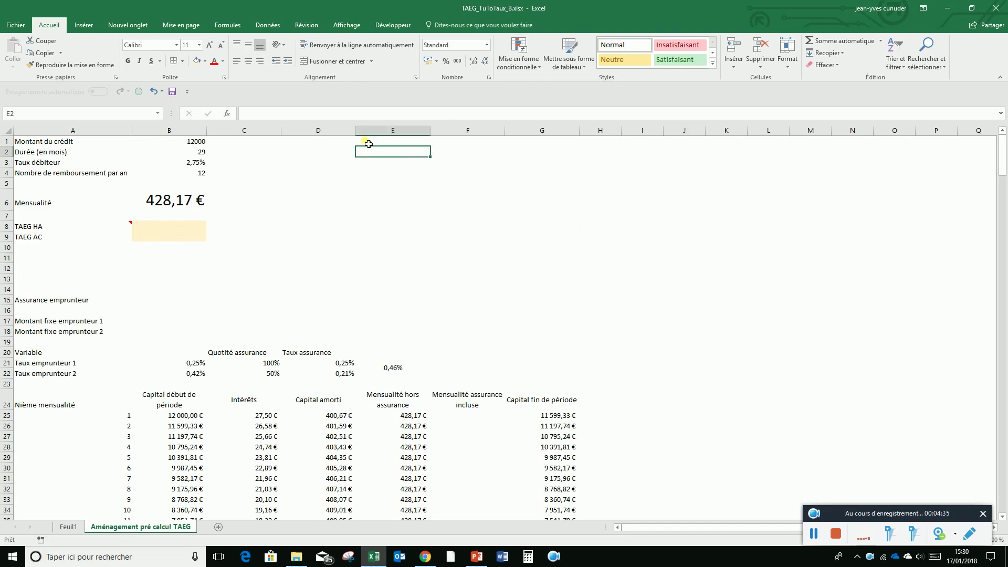
pyautogui.write('Inv')
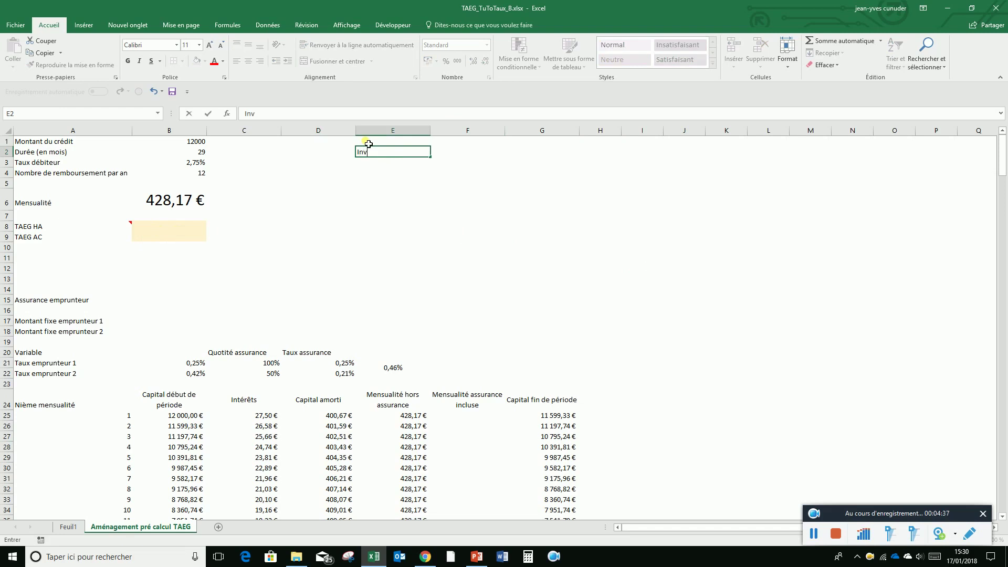
pyautogui.write('entaires des différents frais')
pyautogui.press('Return')
pyautogui.press('Return')
# Enter the fee labels "Frais de dossier banque", "Frais IOBSP" and "Frais de garantie" in cells E4 to E6
pyautogui.write('Frais de dossier banque')
pyautogui.press('Return')
pyautogui.write('Frais ')
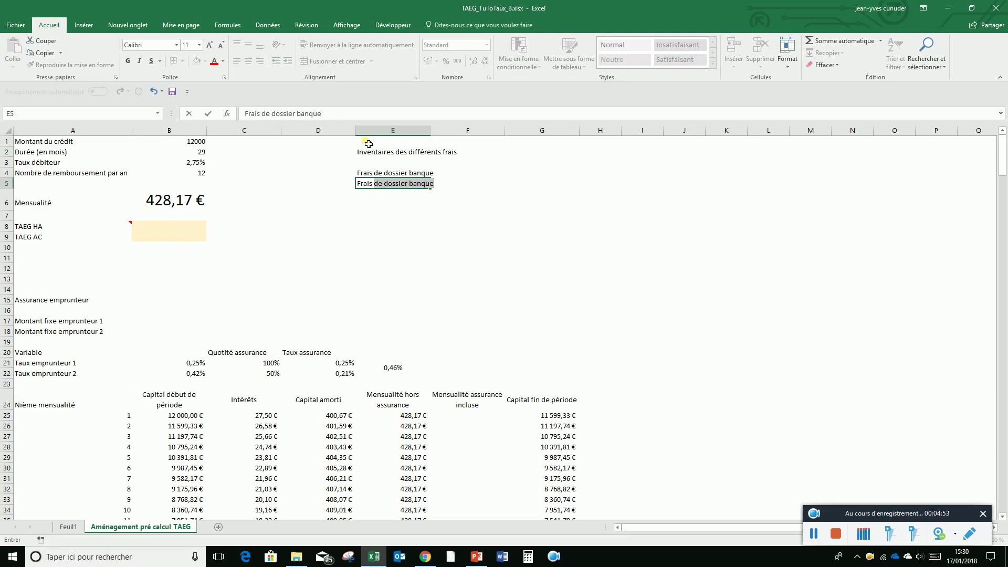
pyautogui.write('IOBSP')
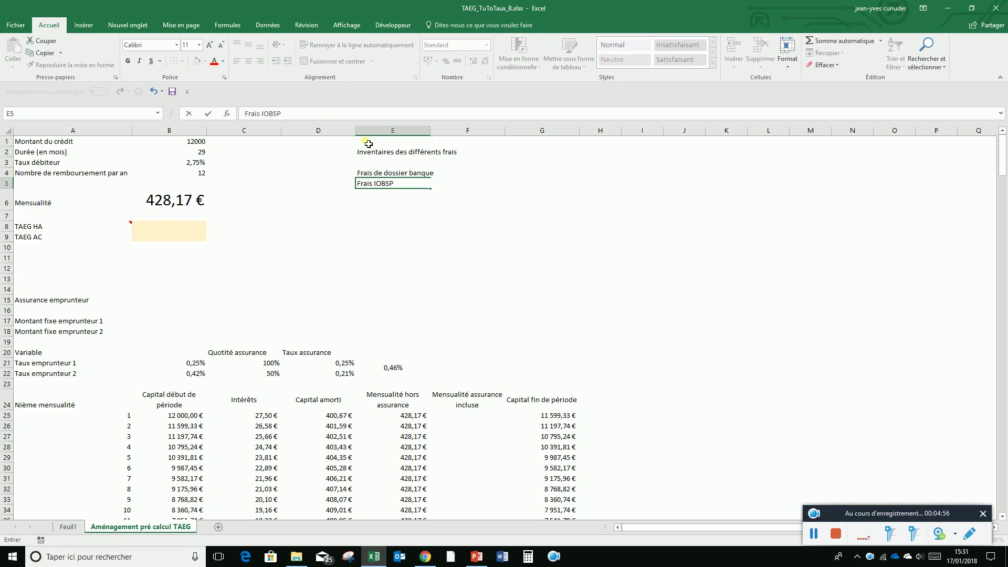
pyautogui.press('Return')
pyautogui.write('Frais de garantie')
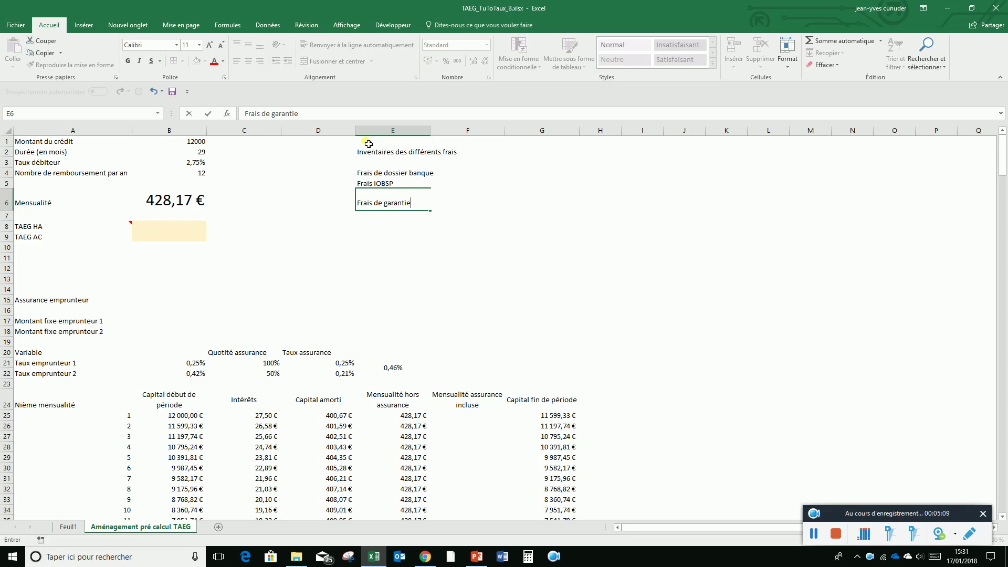
pyautogui.press('Return')
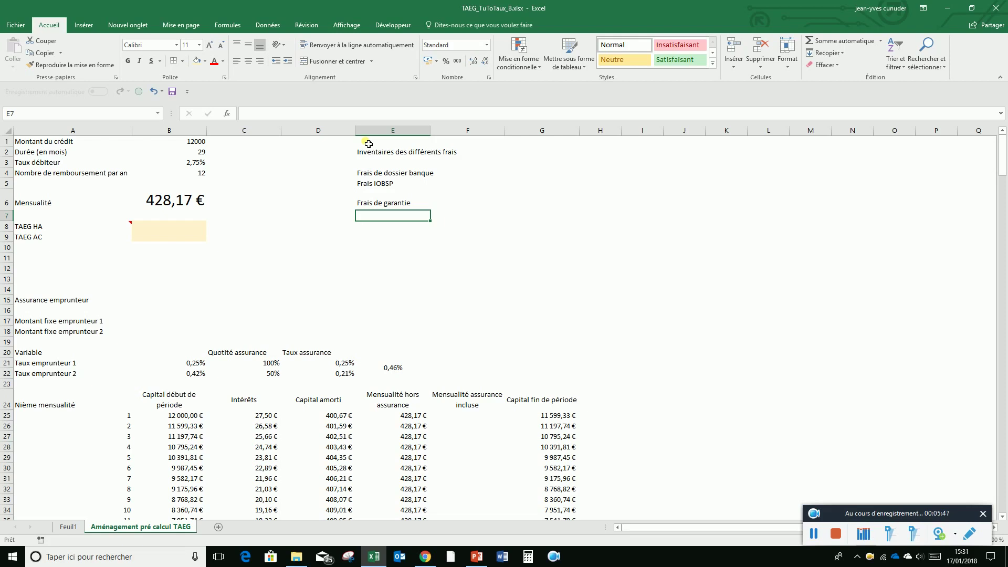
pyautogui.click(144, 230)
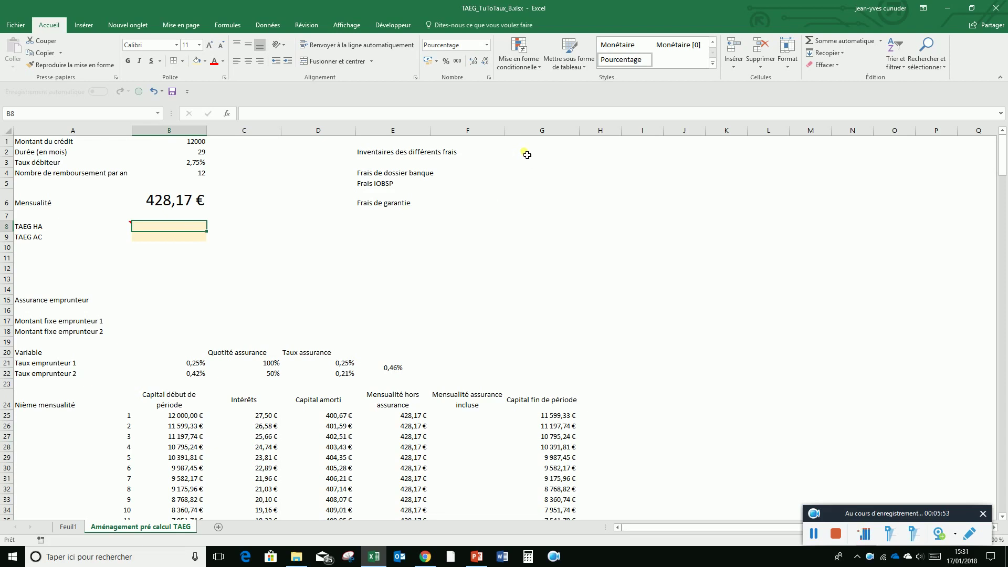
pyautogui.moveTo(524, 176); pyautogui.dragTo(524, 204)
# Add the fee label "Frais de tenue de compte" in cell E7
pyautogui.click(388, 229)
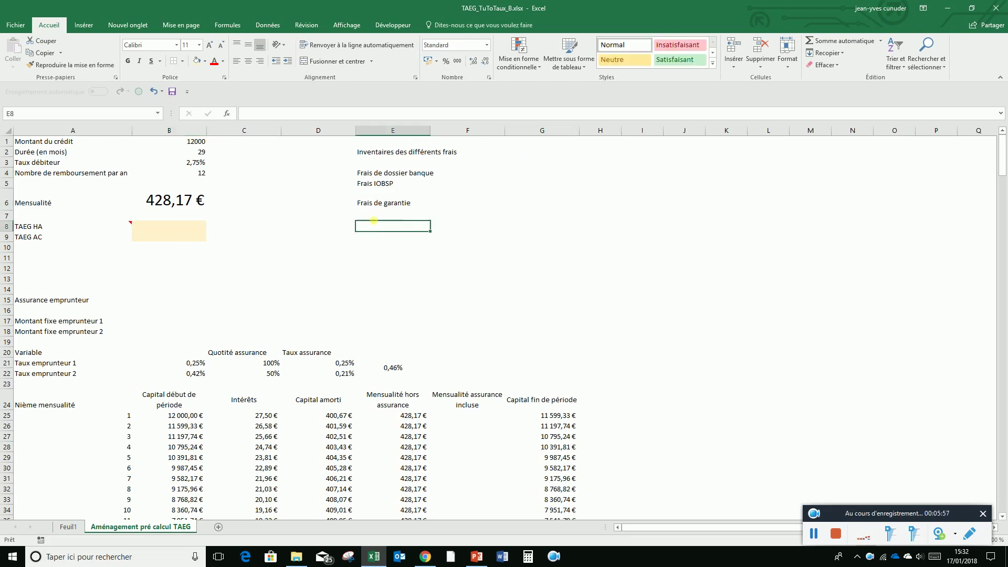
pyautogui.click(365, 216)
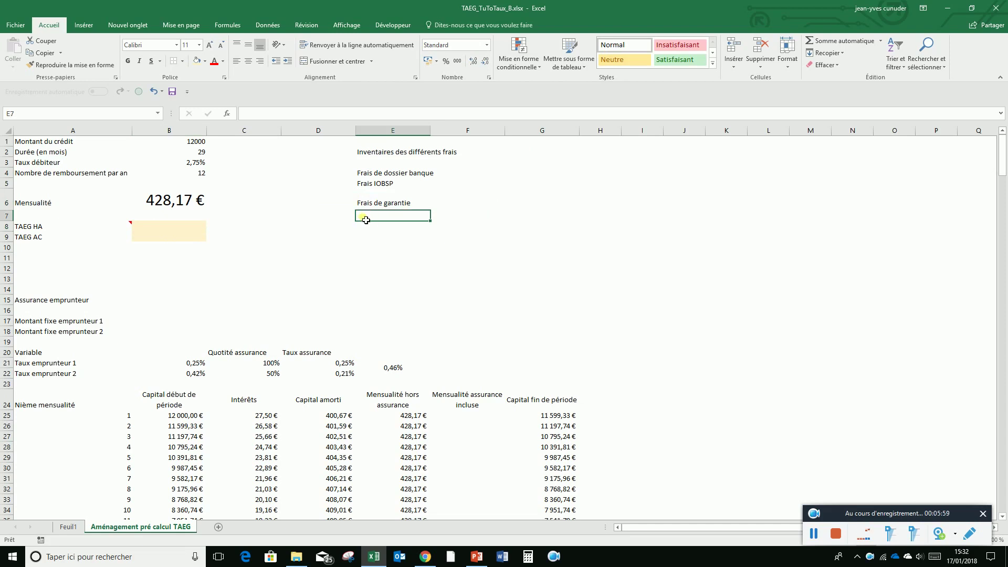
pyautogui.write('Frais ')
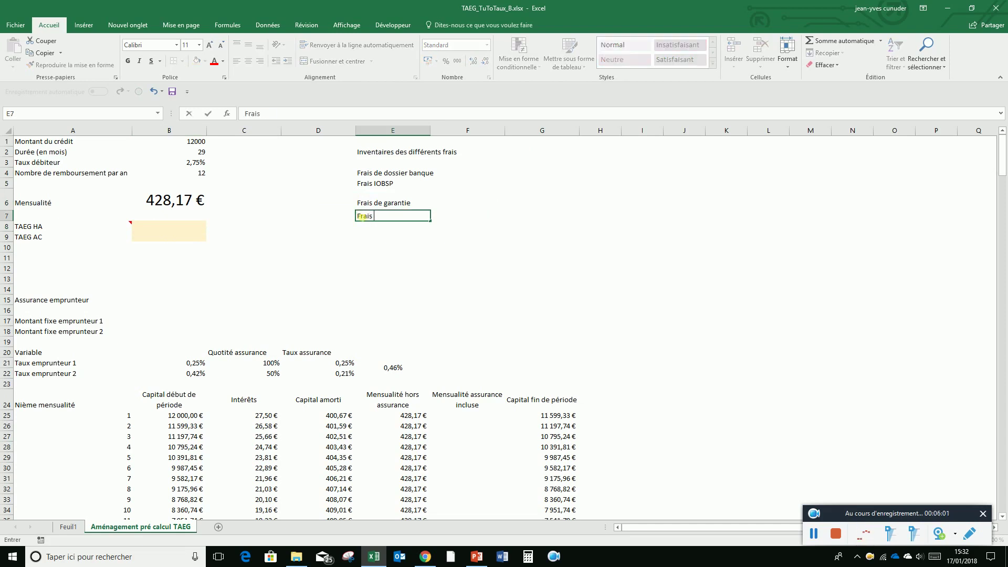
pyautogui.write('de tenue de compte')
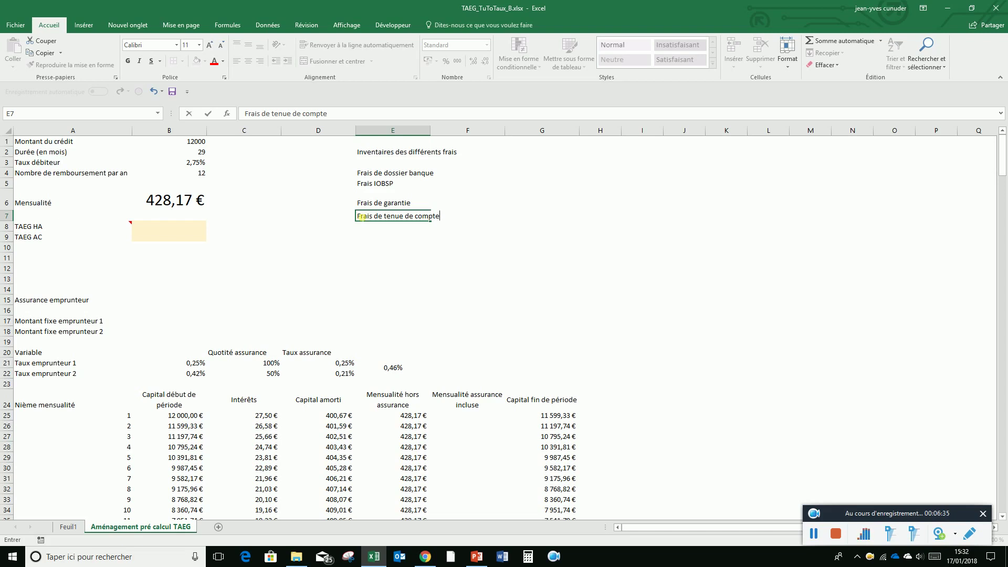
pyautogui.press('Return')
# Add the fee label "Frais d'assurance MRH" in cell E8 and widen column E to fit the labels
pyautogui.write('Frais de')
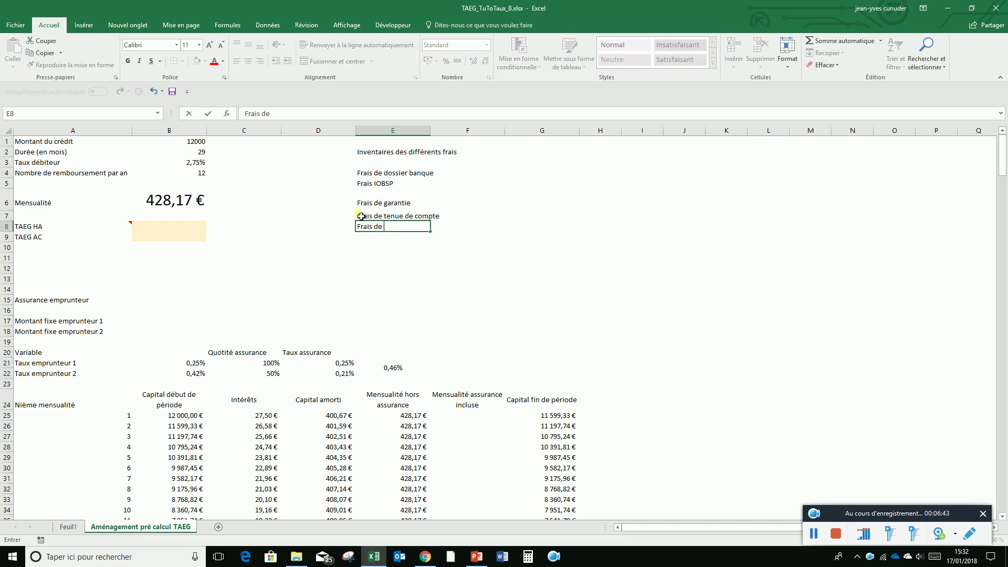
pyautogui.press('BackSpace')
pyautogui.press('BackSpace')
pyautogui.write("'assurance MRH")
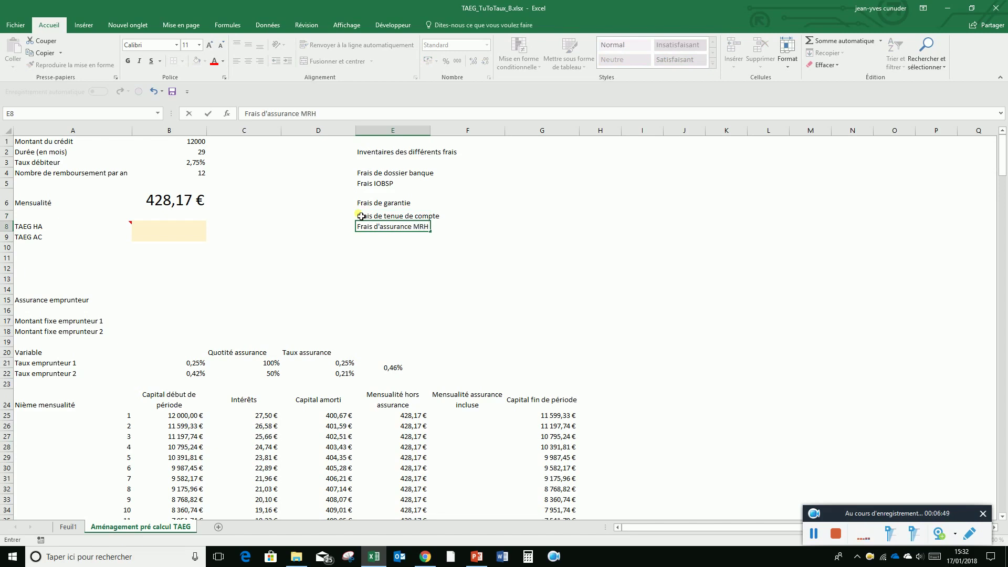
pyautogui.press('Return')
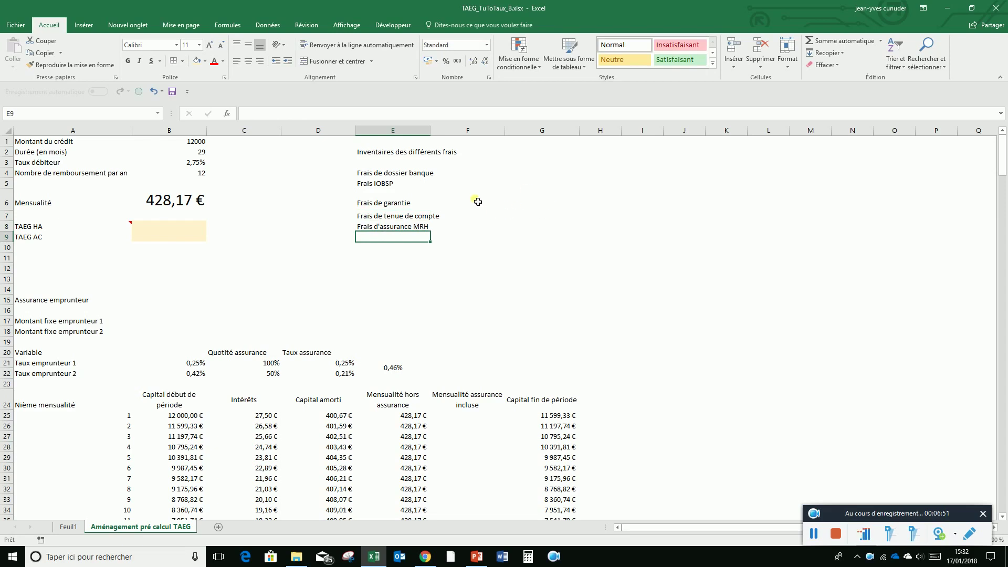
pyautogui.moveTo(435, 136); pyautogui.dragTo(436, 136)
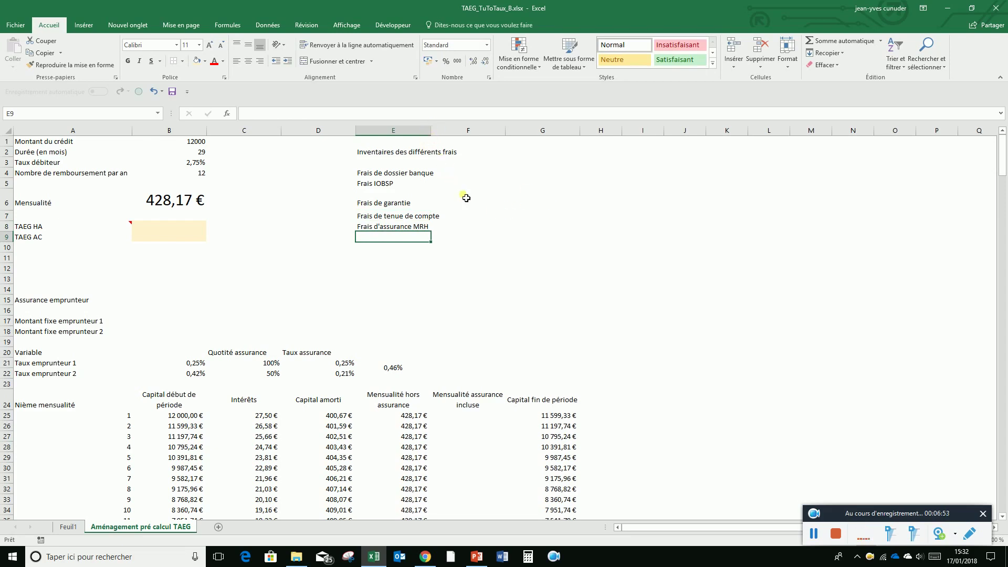
pyautogui.doubleClick(431, 136)
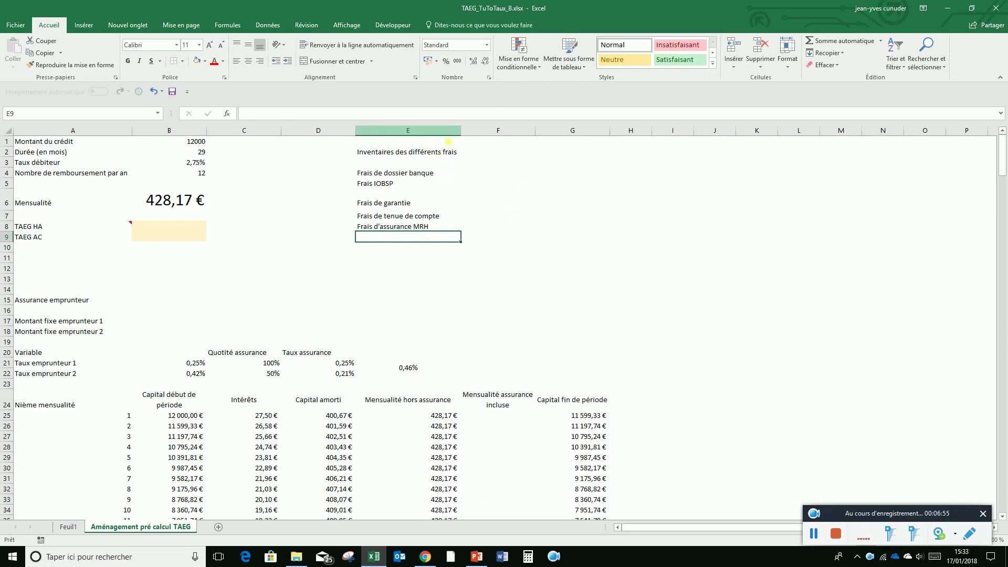
# Give cells F4:F8 beside the fee labels the same pale orange fill as the TAEG cells, with all borders
pyautogui.moveTo(490, 151); pyautogui.dragTo(485, 224)
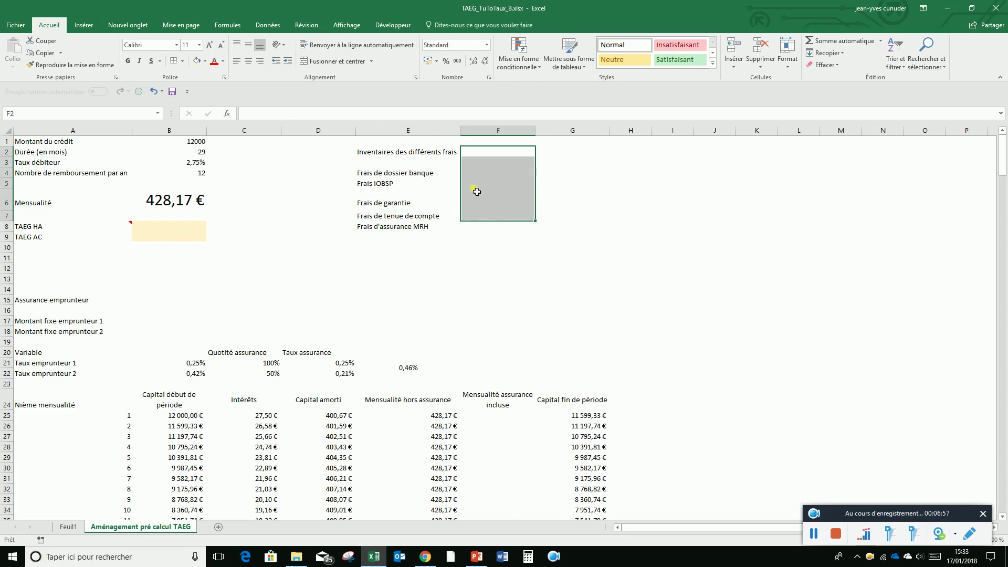
pyautogui.moveTo(475, 172); pyautogui.dragTo(481, 231)
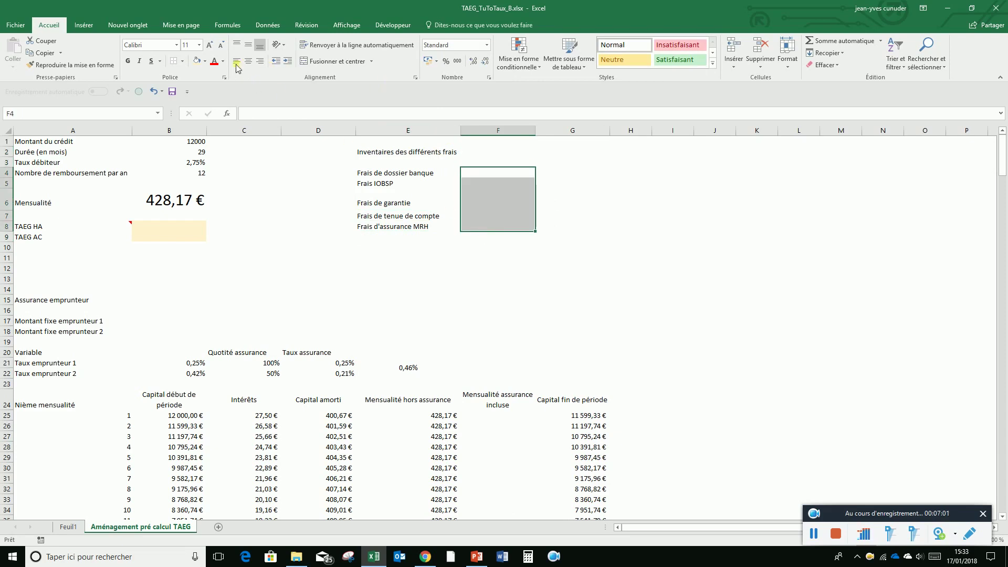
pyautogui.click(198, 61)
pyautogui.click(198, 61)
pyautogui.click(182, 61)
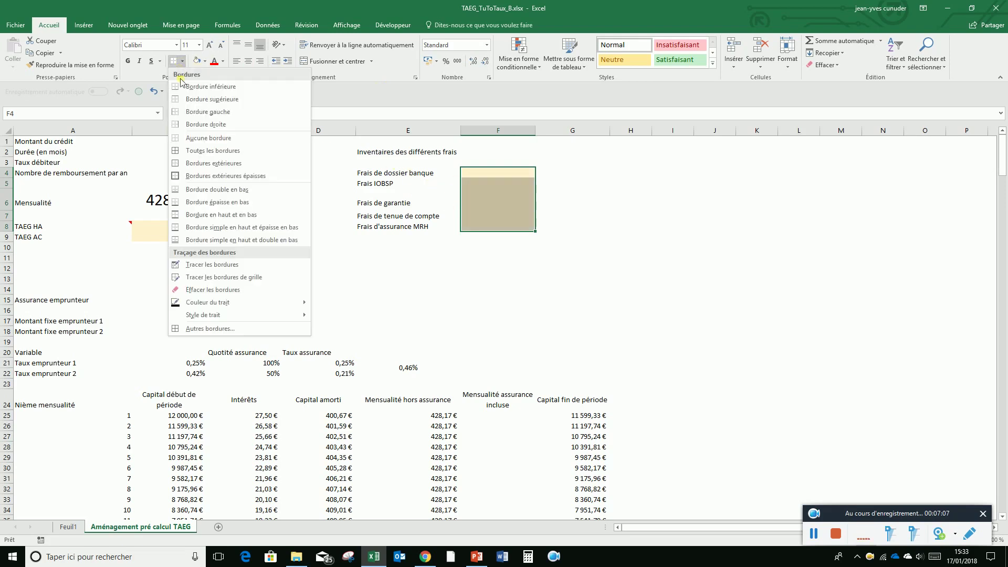
pyautogui.click(206, 150)
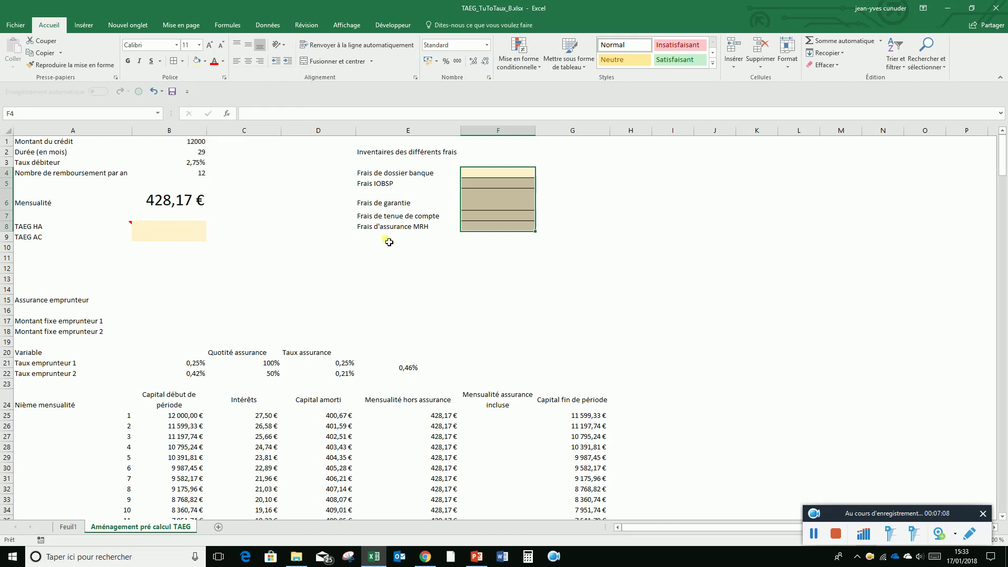
# Apply the accounting (Comptabilité) number format to the fee amount cells F4:F8
pyautogui.click(473, 266)
pyautogui.moveTo(477, 173); pyautogui.dragTo(479, 231)
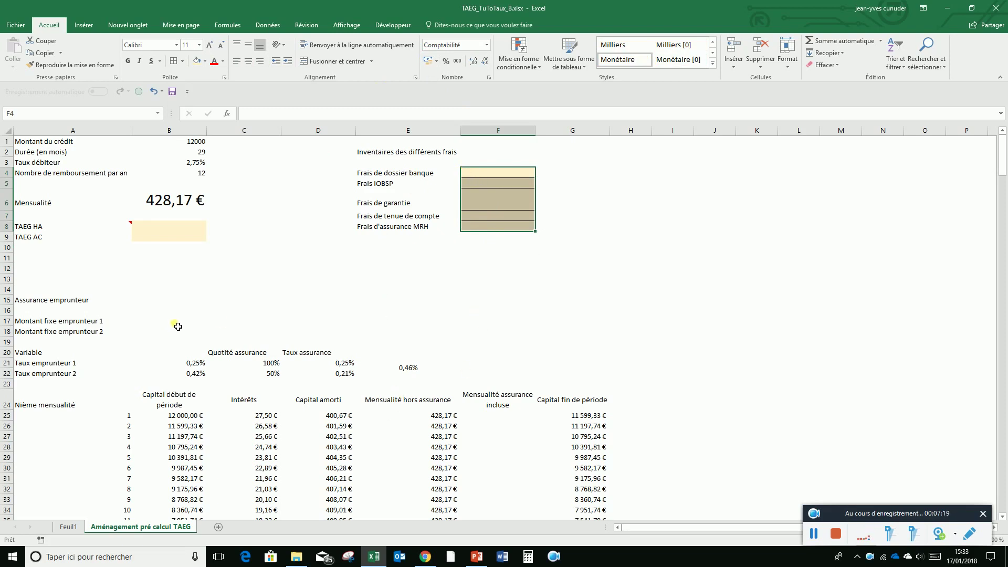
pyautogui.click(165, 145)
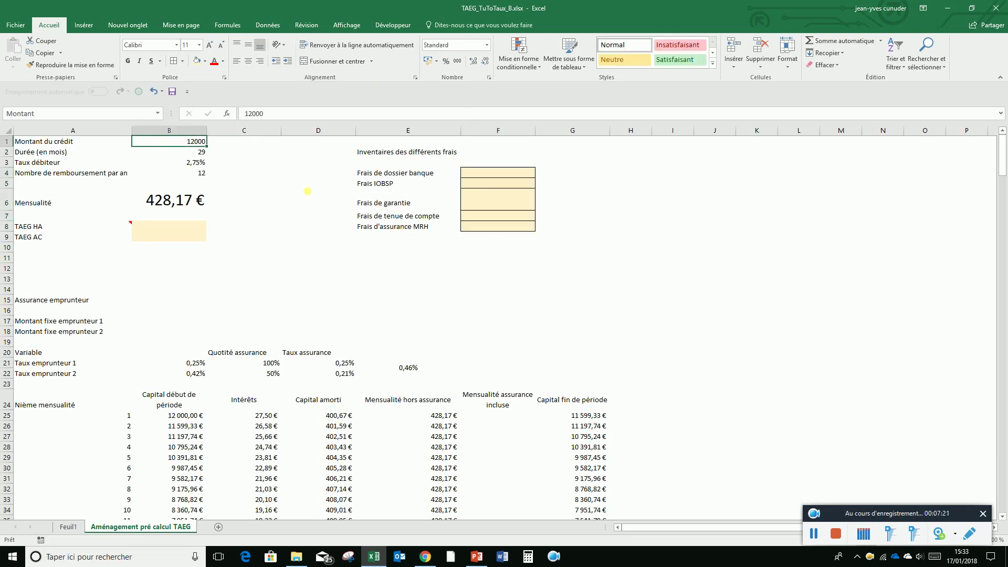
pyautogui.moveTo(473, 176); pyautogui.dragTo(476, 227)
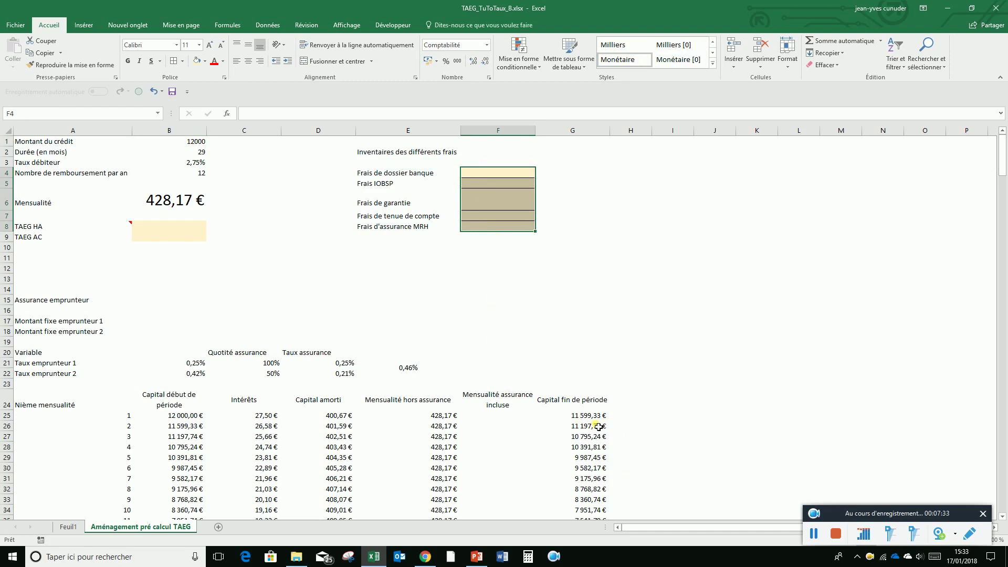
# Enter the column heading "Mensualité HA actualisée" in cell H24 of the amortization table
pyautogui.click(475, 421)
pyautogui.click(636, 400)
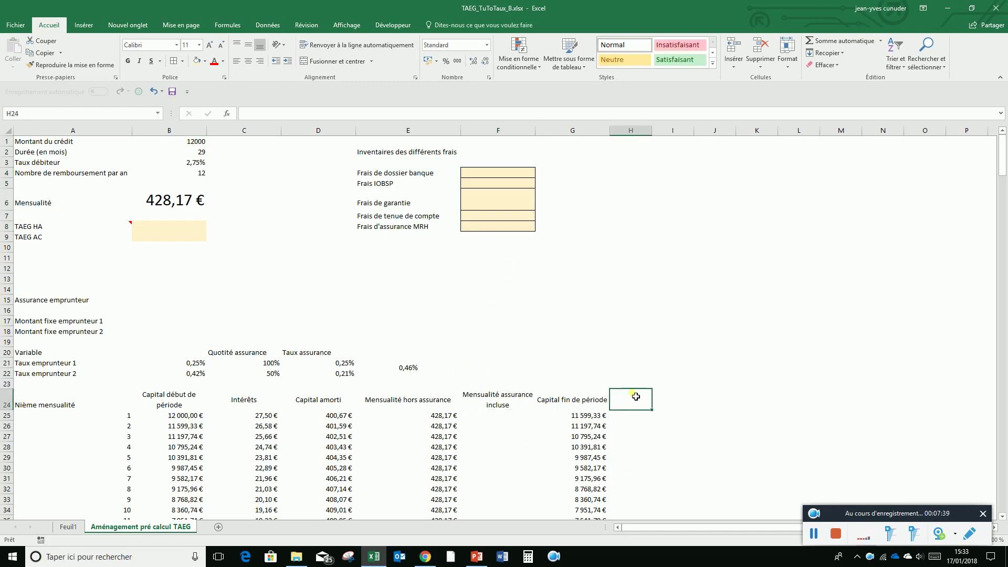
pyautogui.write('Mensualité HA actualisée')
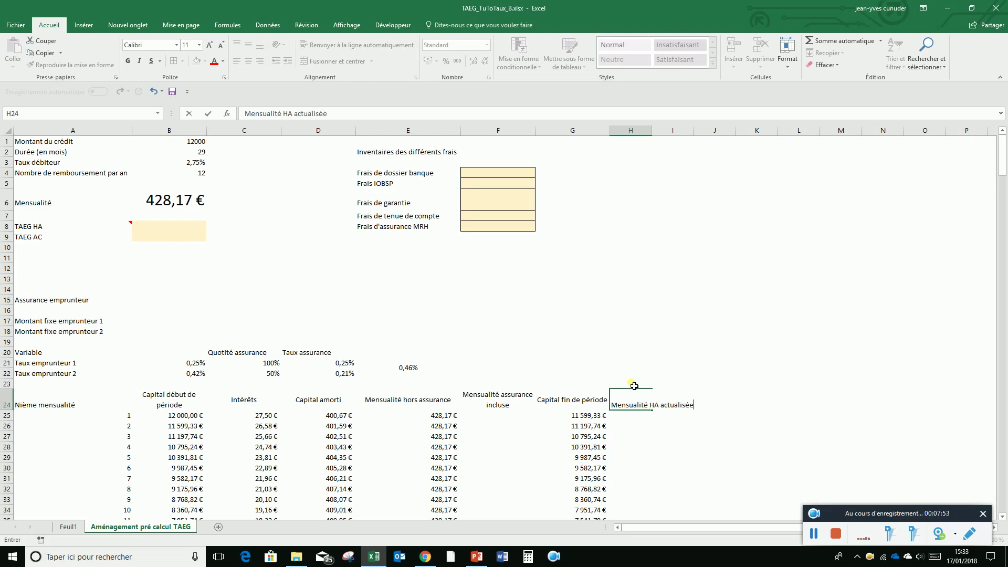
pyautogui.press('Return')
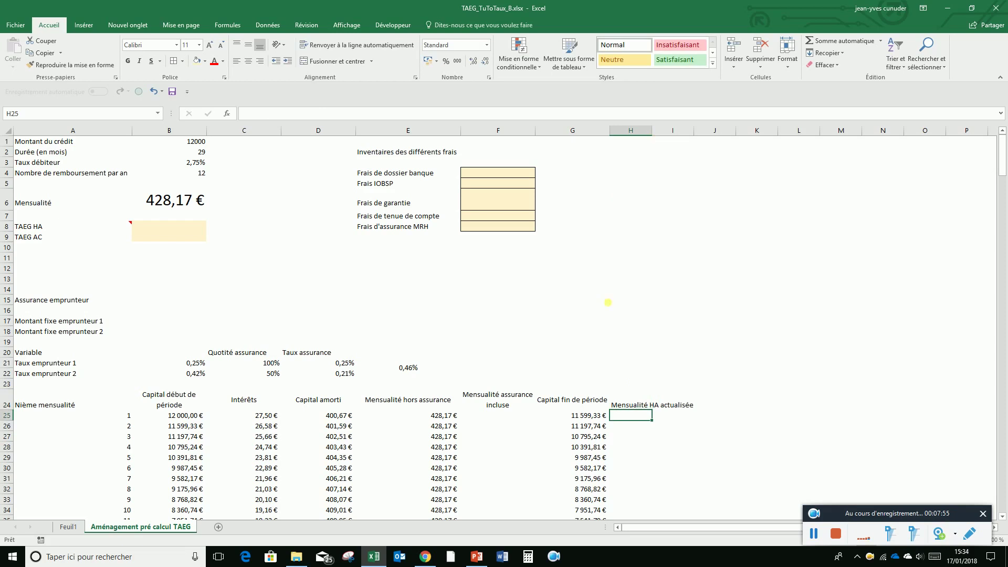
# Wrap the text of the heading in H24 and centre it horizontally
pyautogui.click(633, 399)
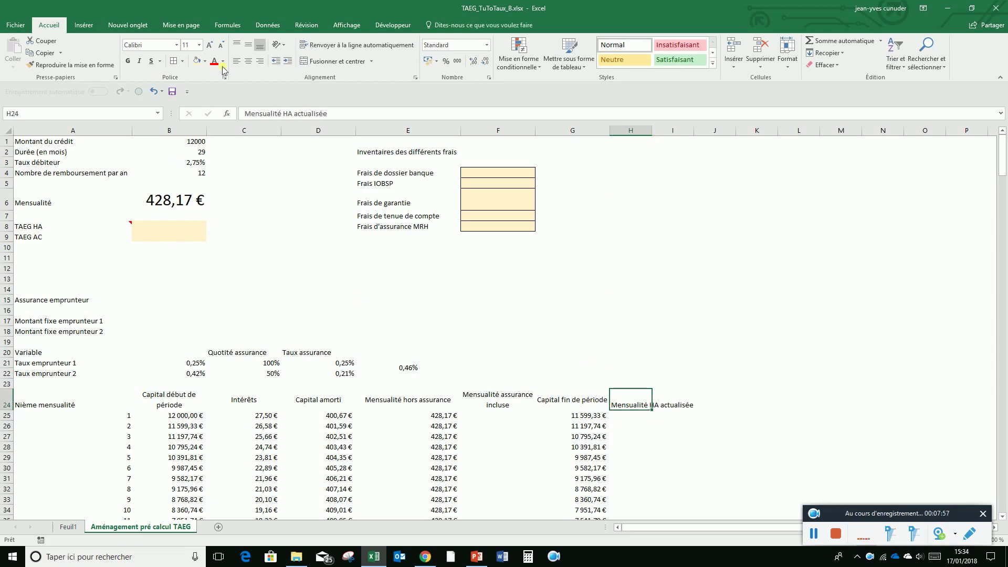
pyautogui.click(346, 47)
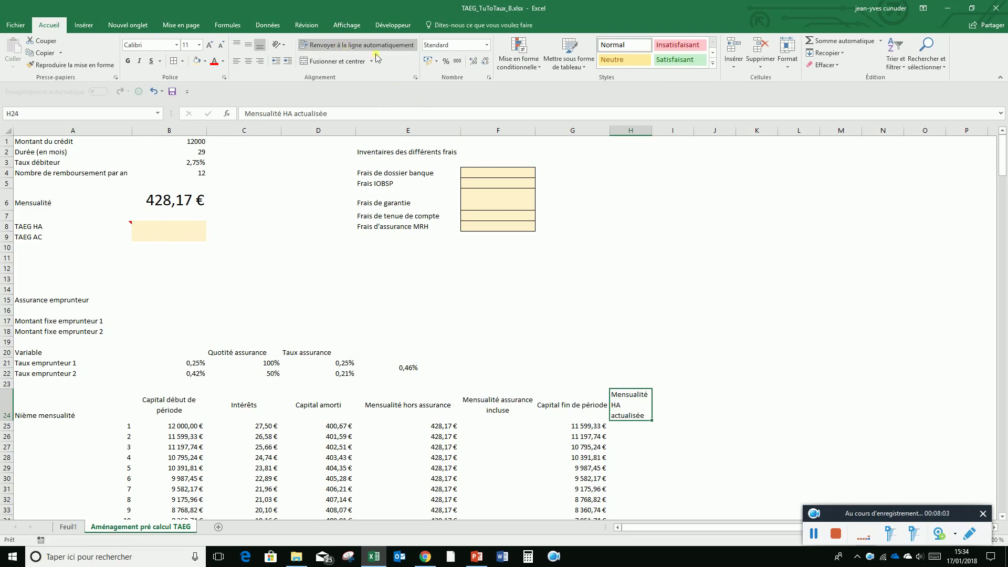
pyautogui.click(248, 61)
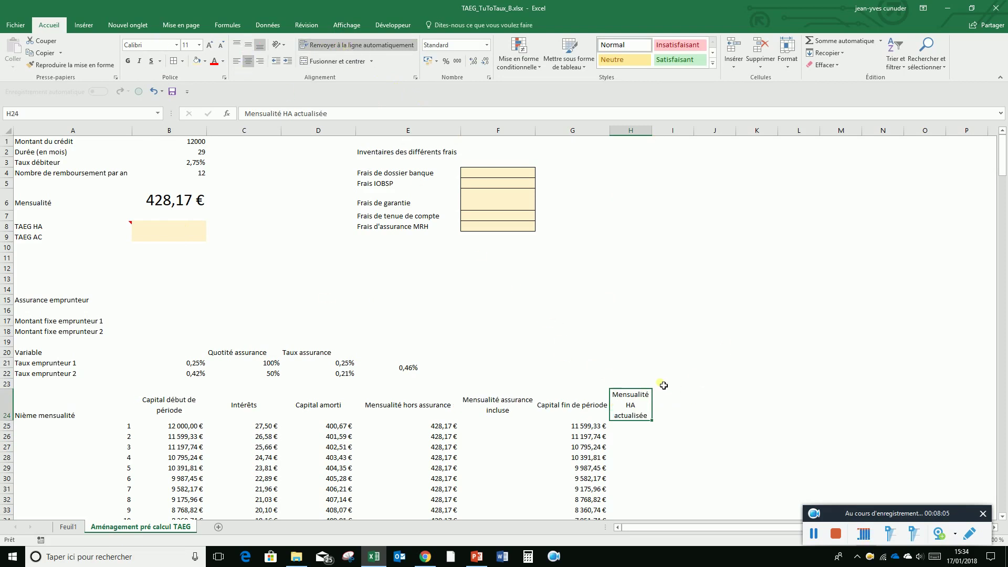
# Copy the H24 heading into I24 and change it to "Mensualité AC actualisée"
pyautogui.click(674, 404)
pyautogui.click(641, 402)
pyautogui.moveTo(657, 425); pyautogui.dragTo(675, 418)
pyautogui.doubleClick(675, 408)
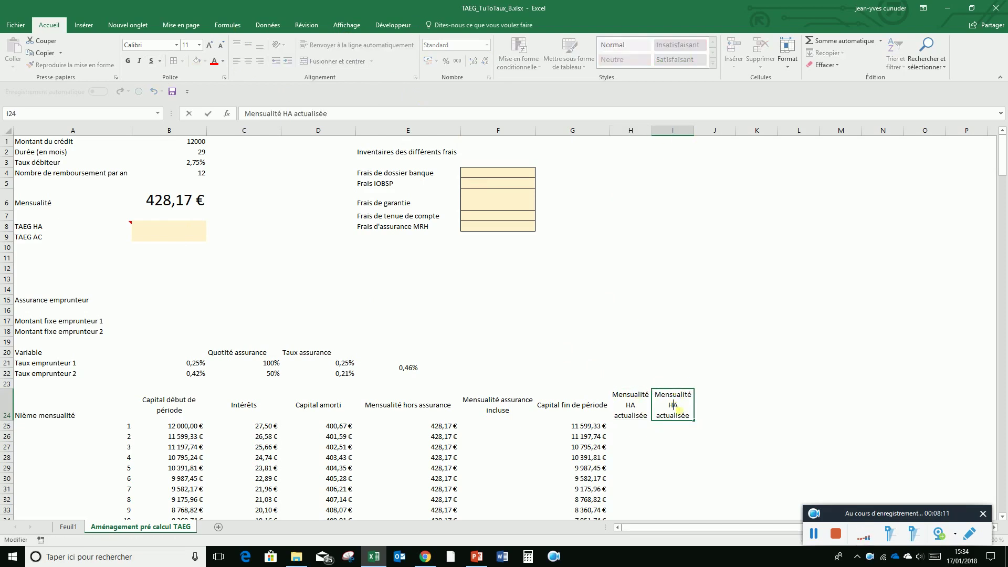
pyautogui.doubleClick(676, 407)
pyautogui.press('Delete')
pyautogui.press('BackSpace')
pyautogui.write('AC')
pyautogui.moveTo(781, 404); pyautogui.dragTo(760, 405)
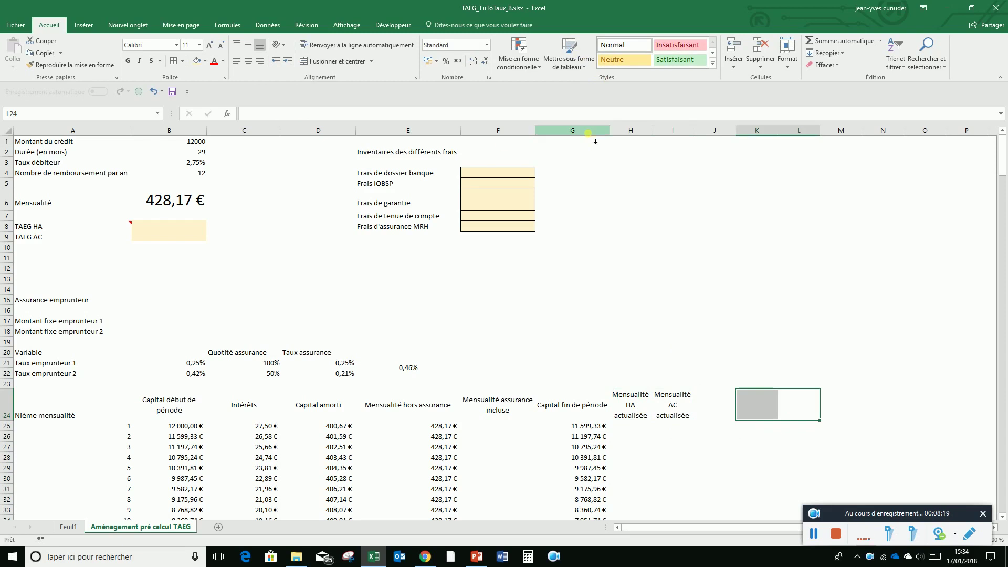
# Widen columns H and I equally so each heading fits on two lines
pyautogui.moveTo(630, 130); pyautogui.dragTo(672, 131)
pyautogui.scroll(-2, 659, 231)
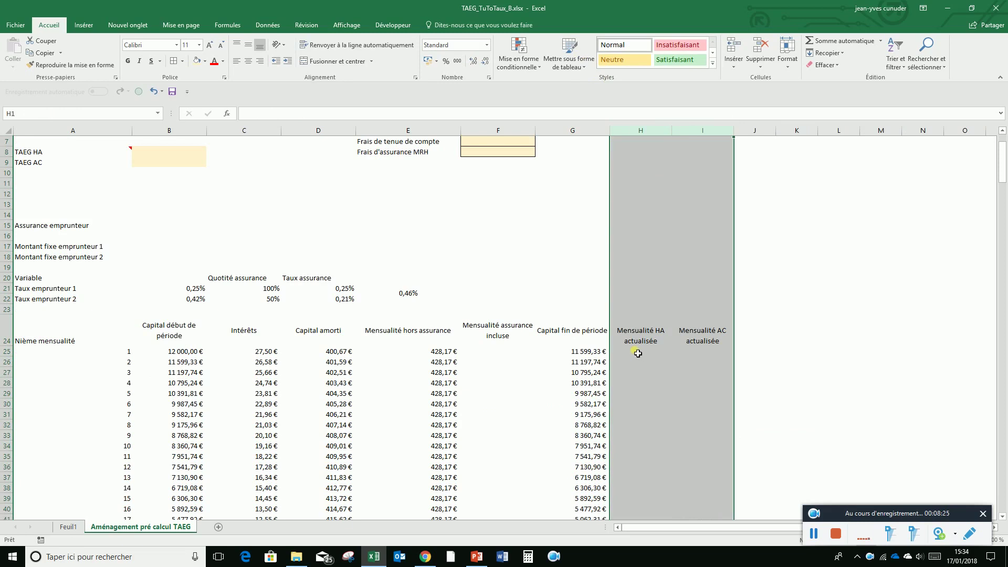
pyautogui.click(638, 353)
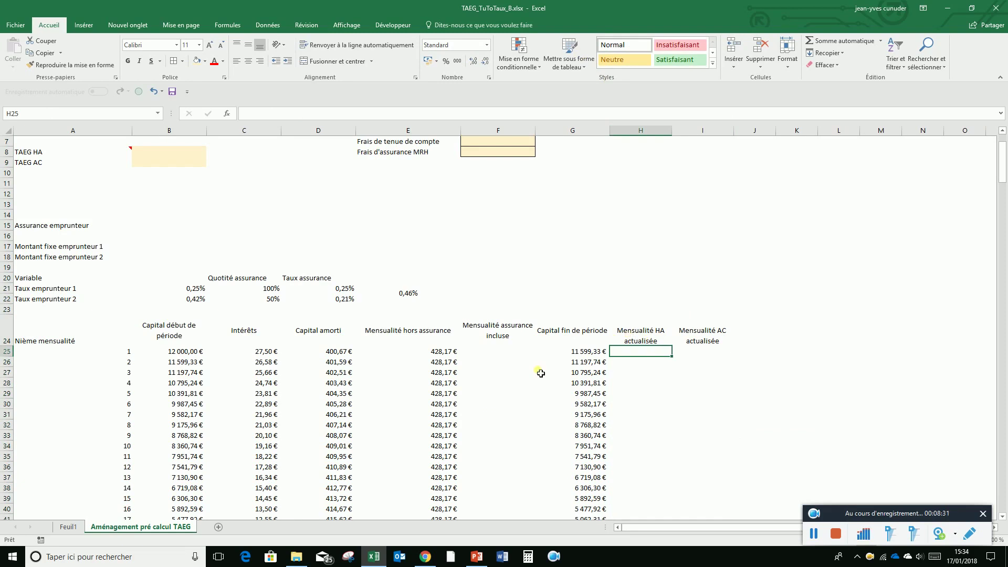
pyautogui.click(129, 362)
pyautogui.hotkey('ctrl', 'c')
pyautogui.moveTo(129, 373); pyautogui.dragTo(128, 384)
pyautogui.hotkey('ctrl', 'v')
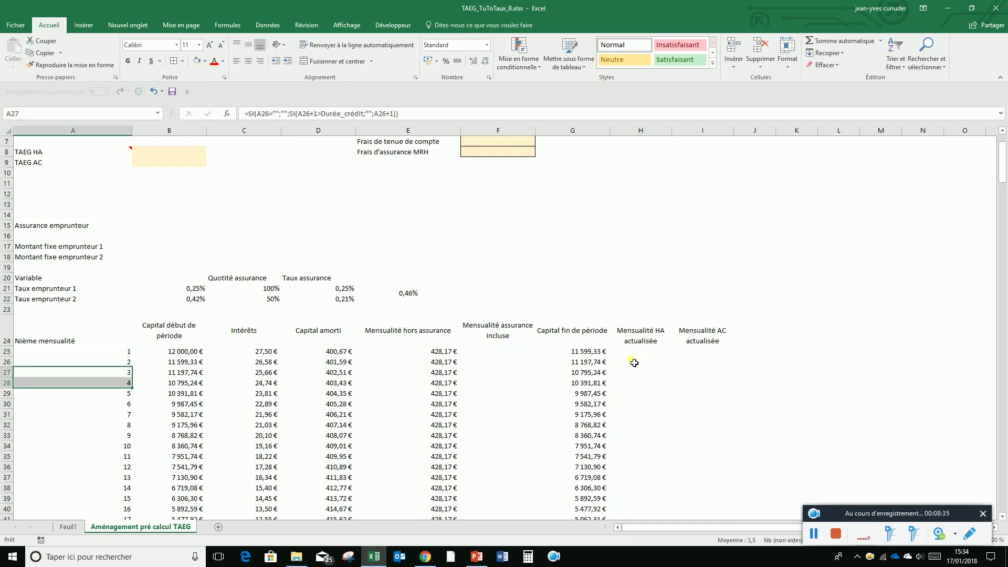
pyautogui.click(634, 361)
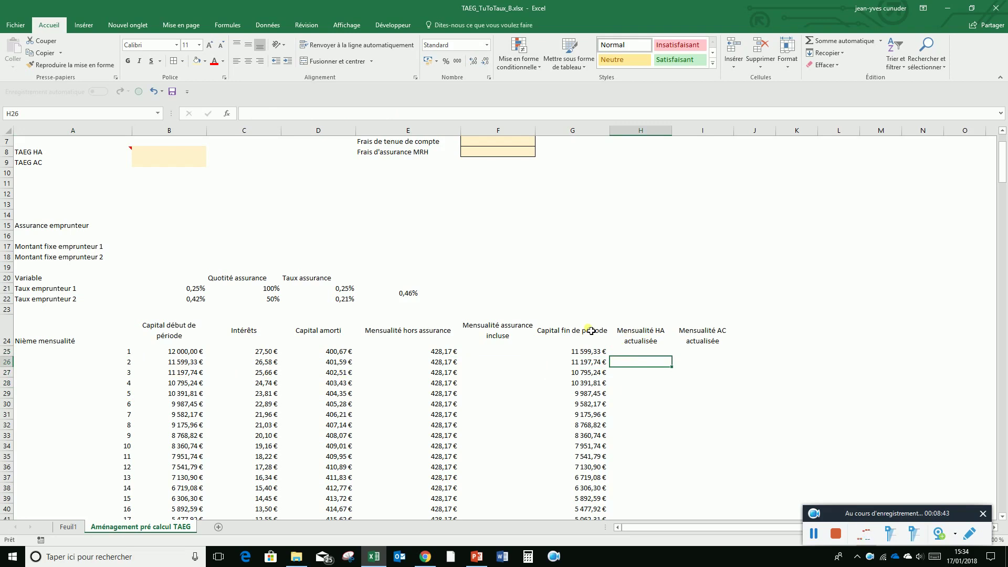
pyautogui.click(440, 353)
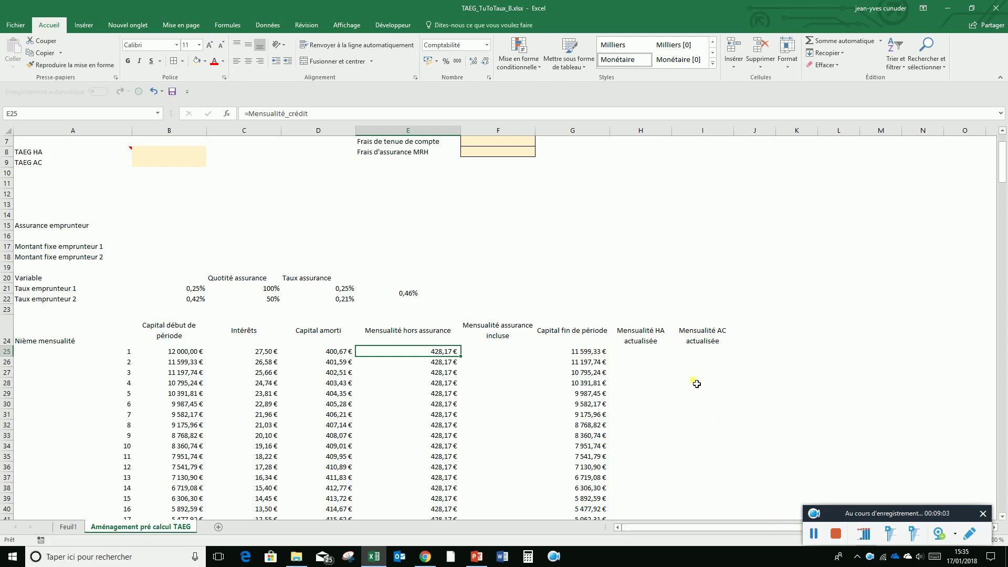
pyautogui.click(639, 351)
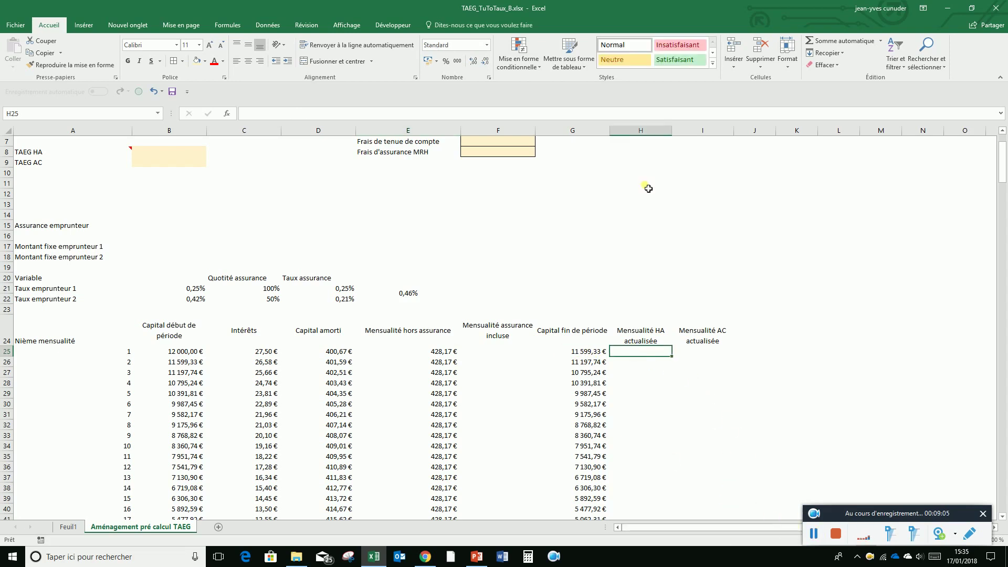
# Insert a blank column before the "Mensualité HA actualisée" column
pyautogui.click(736, 66)
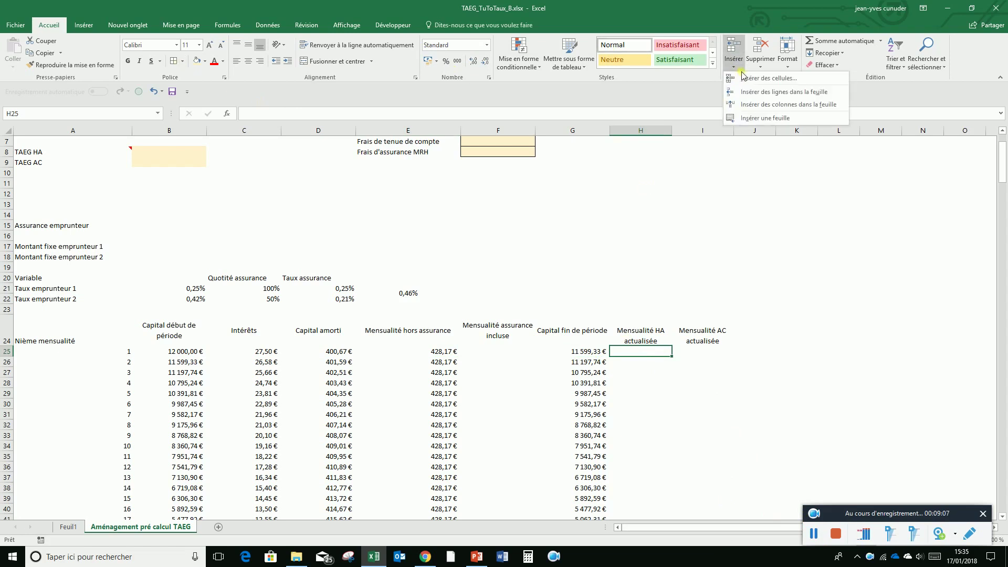
pyautogui.click(768, 105)
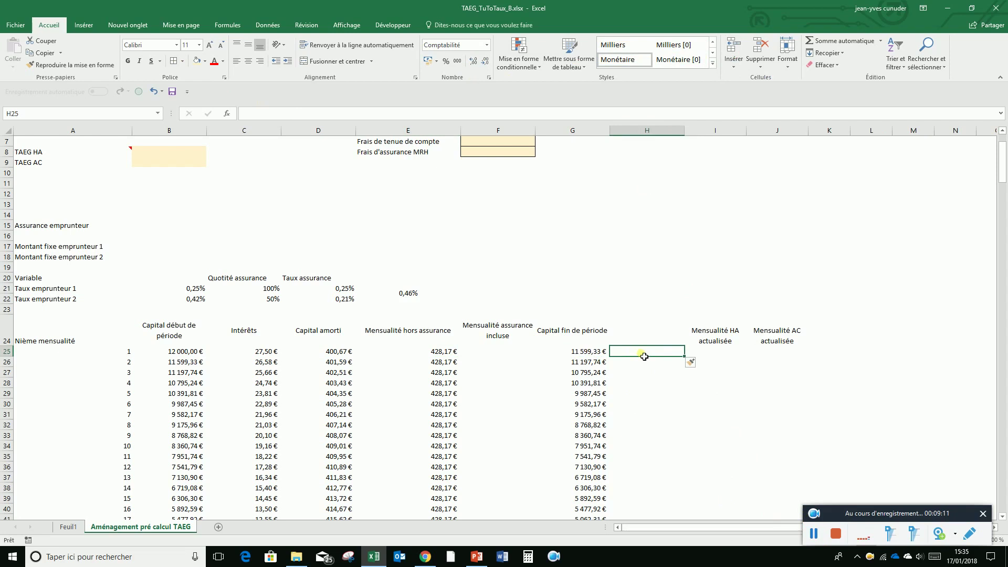
# Enter the formula =A25/nb_rbt_par_an in H25 to express the first payment's rank as a fraction of a year
pyautogui.scroll(2, 643, 356)
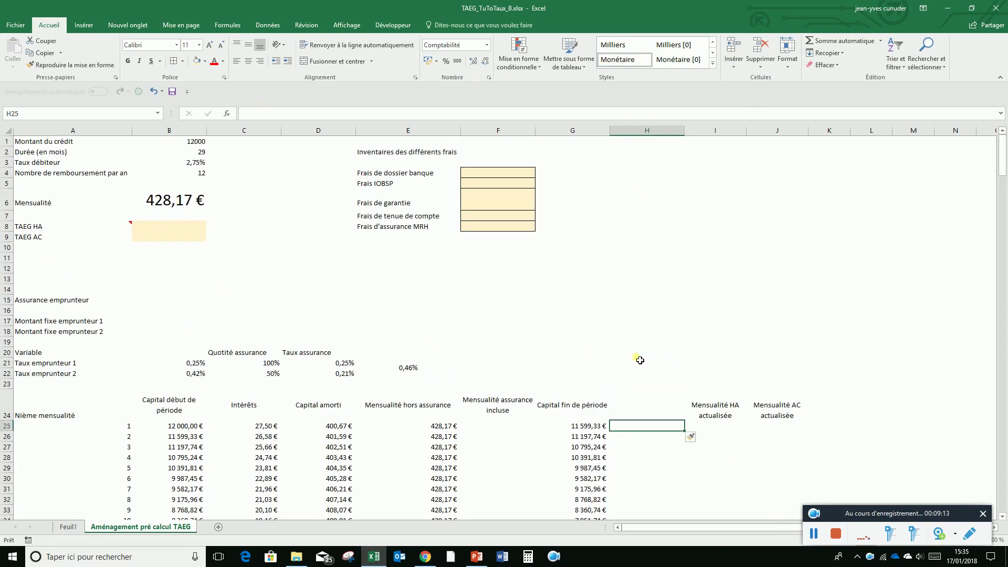
pyautogui.click(189, 174)
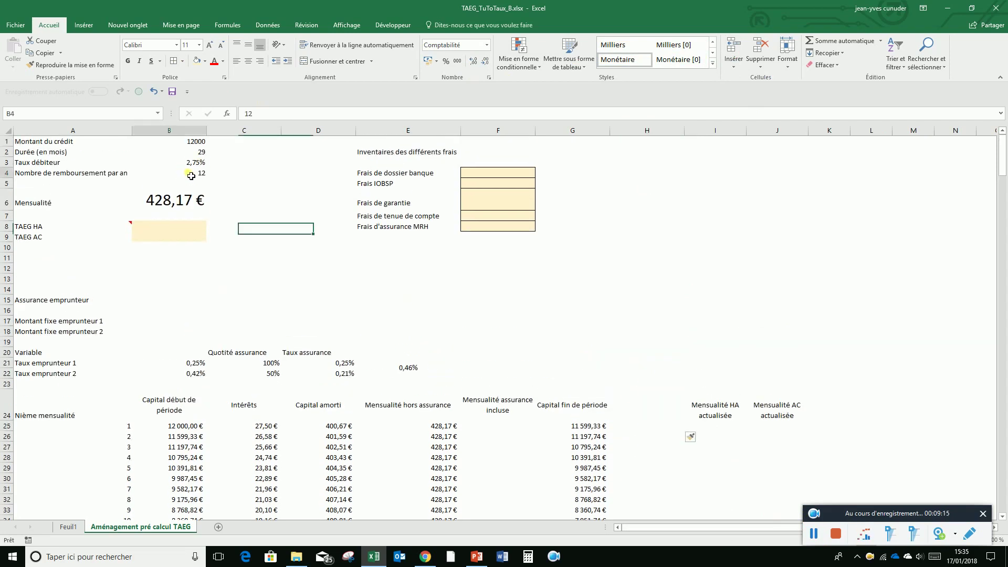
pyautogui.click(638, 427)
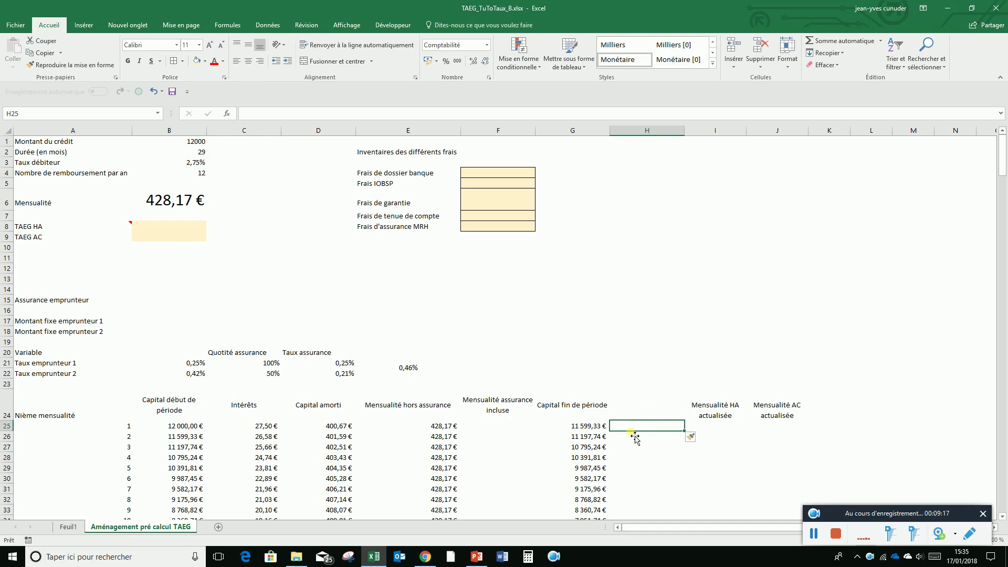
pyautogui.write('=')
pyautogui.click(120, 430)
pyautogui.write('/')
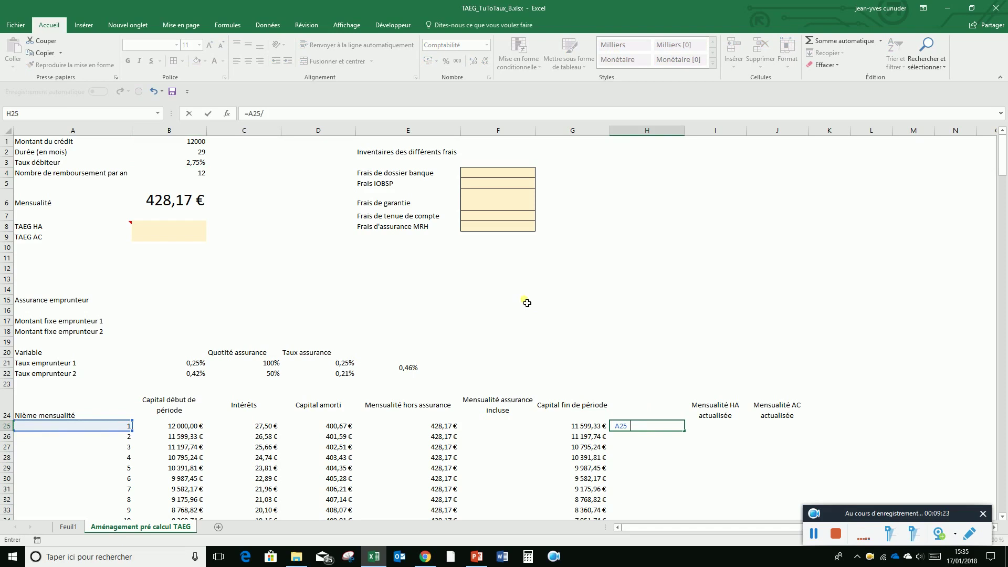
pyautogui.click(184, 173)
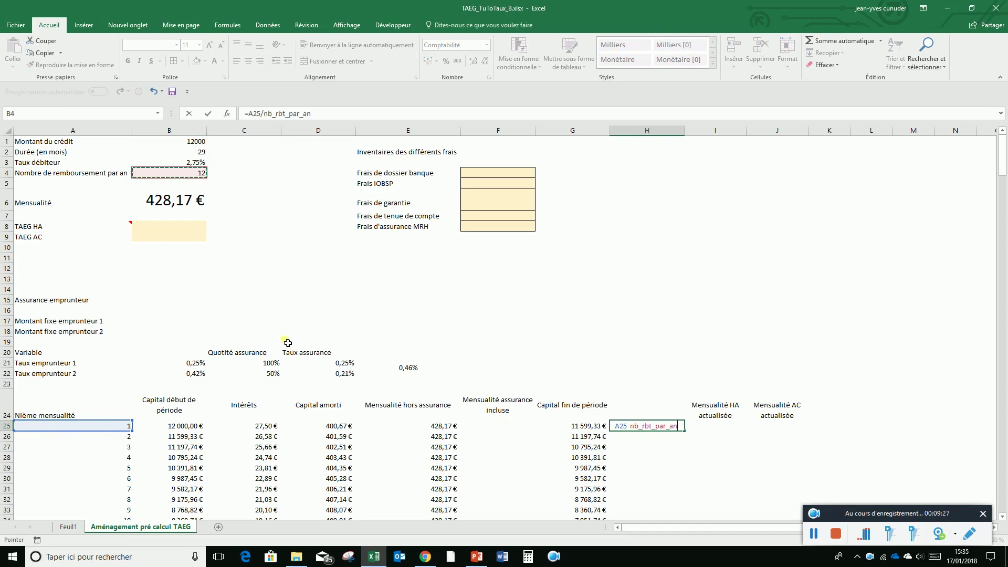
pyautogui.press('Return')
pyautogui.click(633, 427)
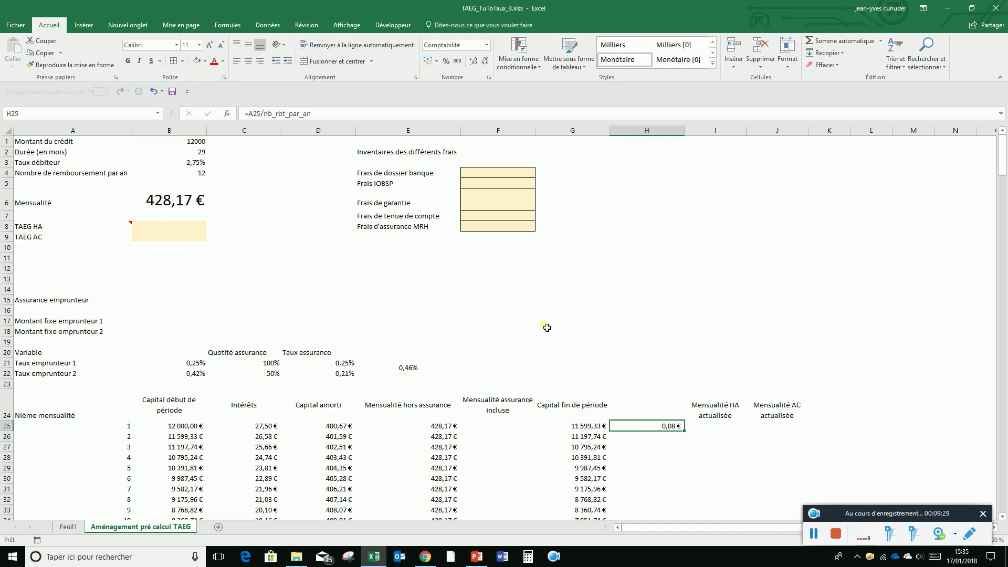
# Set the number format of the whole of column H to Standard
pyautogui.click(638, 131)
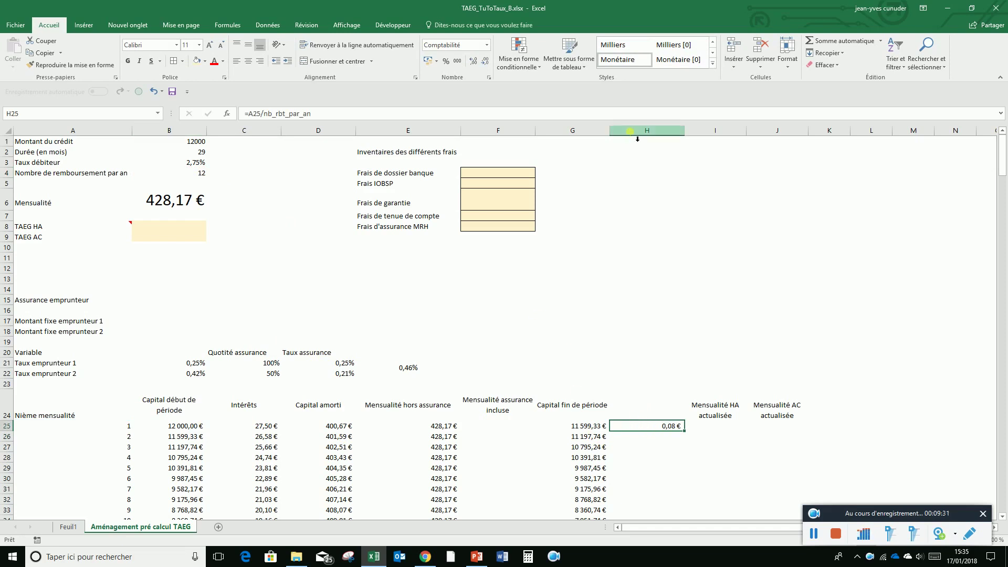
pyautogui.rightClick(629, 441)
pyautogui.click(672, 389)
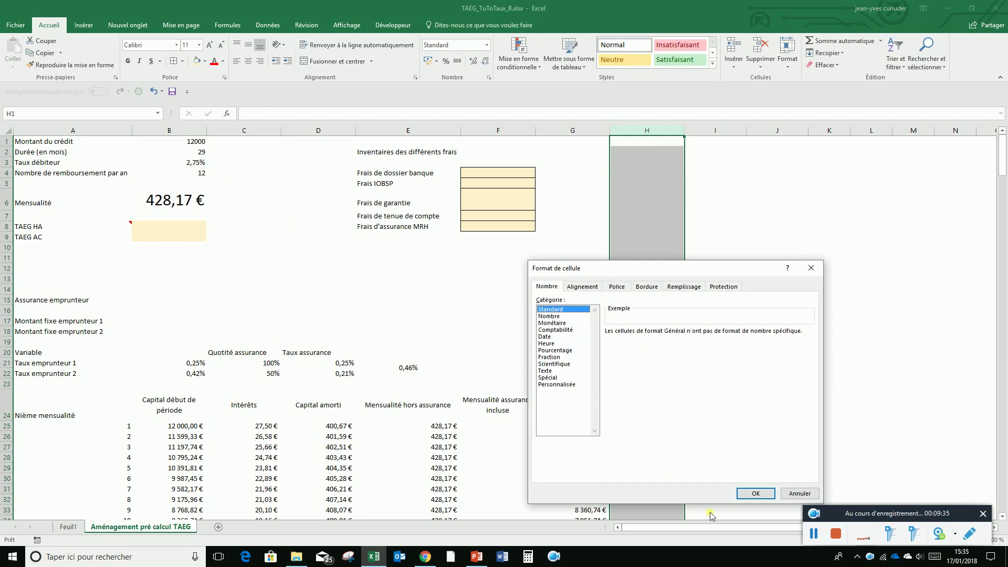
pyautogui.click(745, 490)
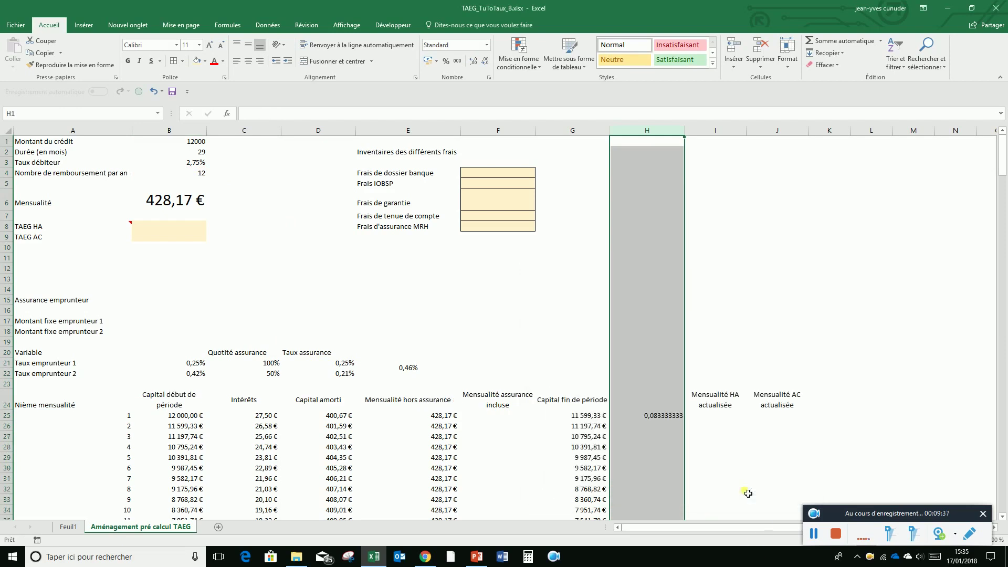
# Wrap the H25 formula in a blank test so it becomes =SI(A25="";0;A25/nb_rbt_par_an)
pyautogui.click(649, 415)
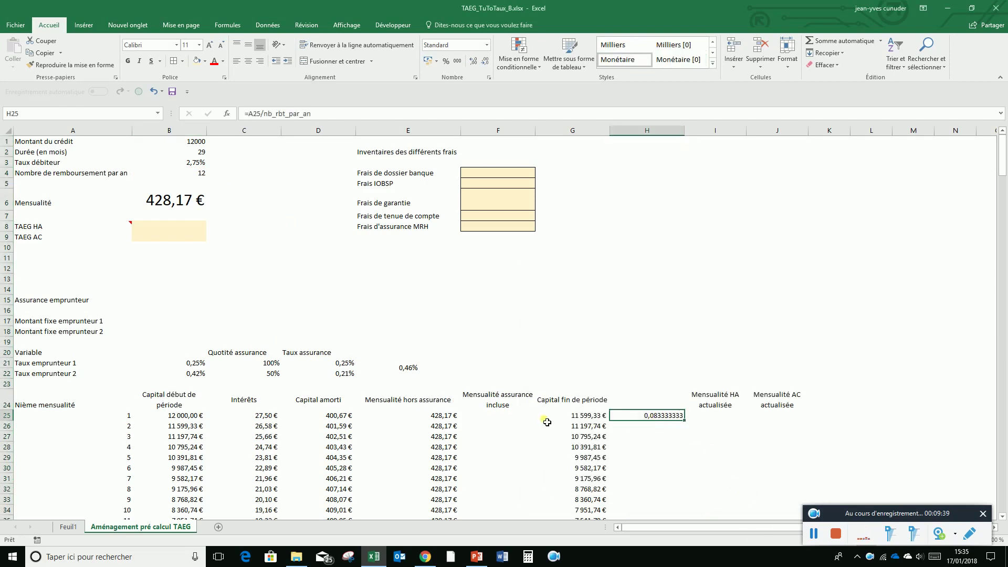
pyautogui.click(251, 115)
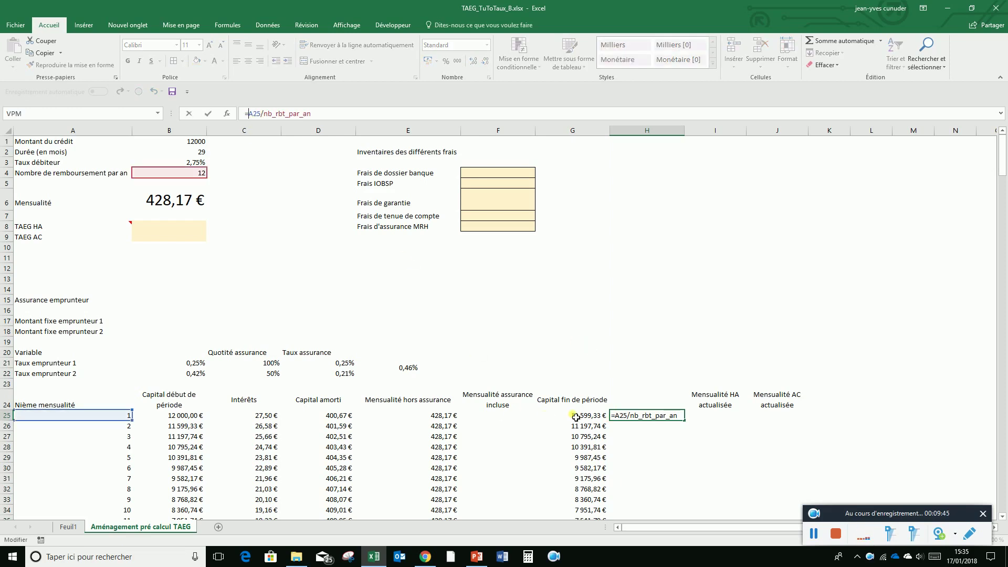
pyautogui.write('si(')
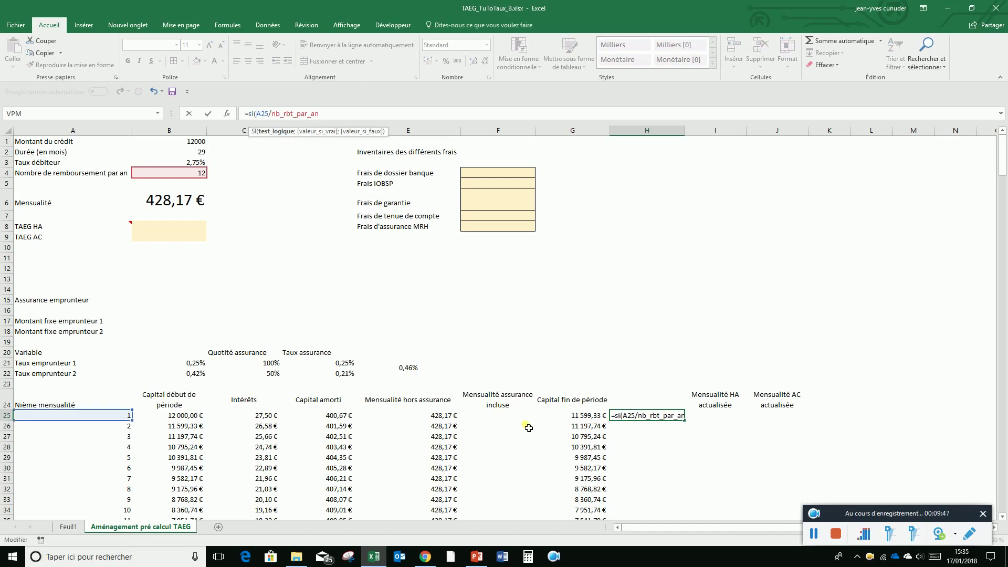
pyautogui.click(111, 419)
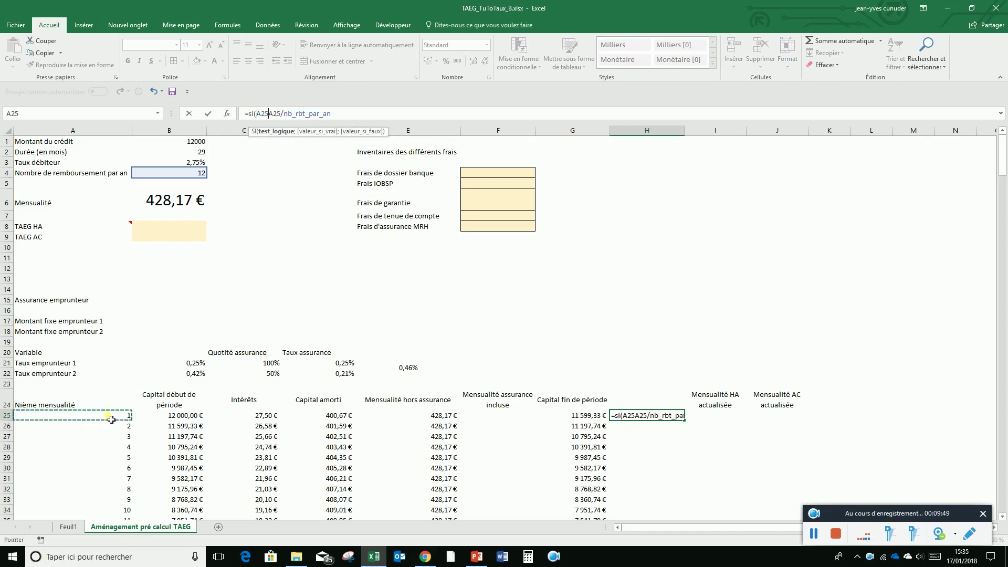
pyautogui.write('="";')
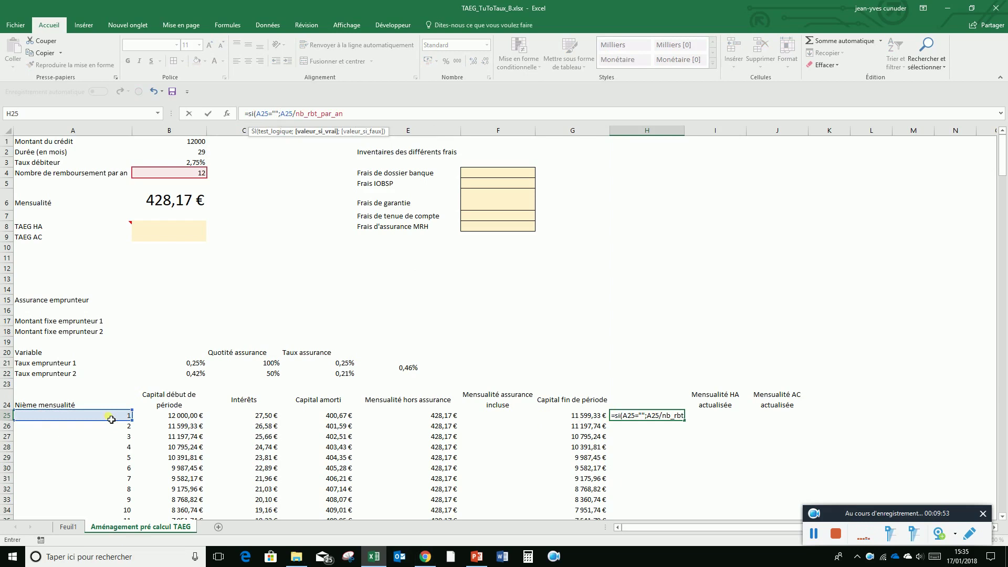
pyautogui.write('0;')
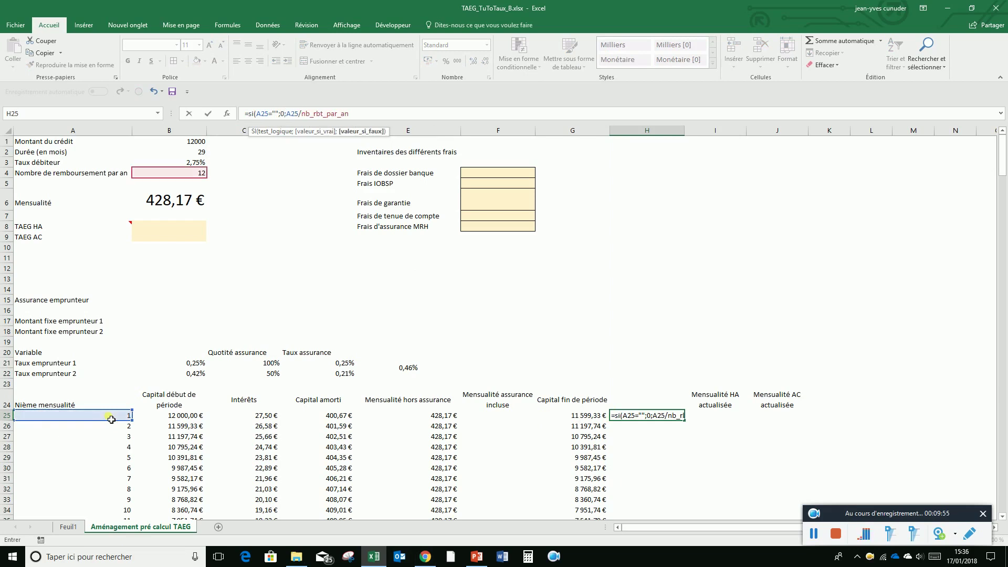
pyautogui.click(362, 115)
pyautogui.write(')')
pyautogui.press('Return')
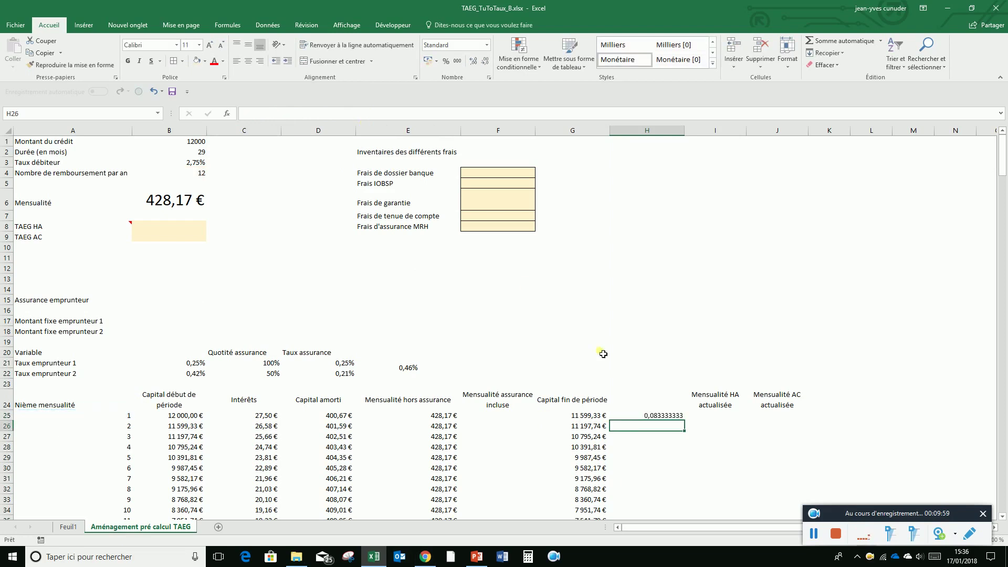
# Fill the H25 formula down column H past row 300 and check the values against the payment rows
pyautogui.click(650, 415)
pyautogui.moveTo(684, 420)
pyautogui.mouseDown()
pyautogui.moveTo(682, 565)
pyautogui.moveTo(680, 425)
pyautogui.mouseUp()
pyautogui.scroll(20, 659, 378)
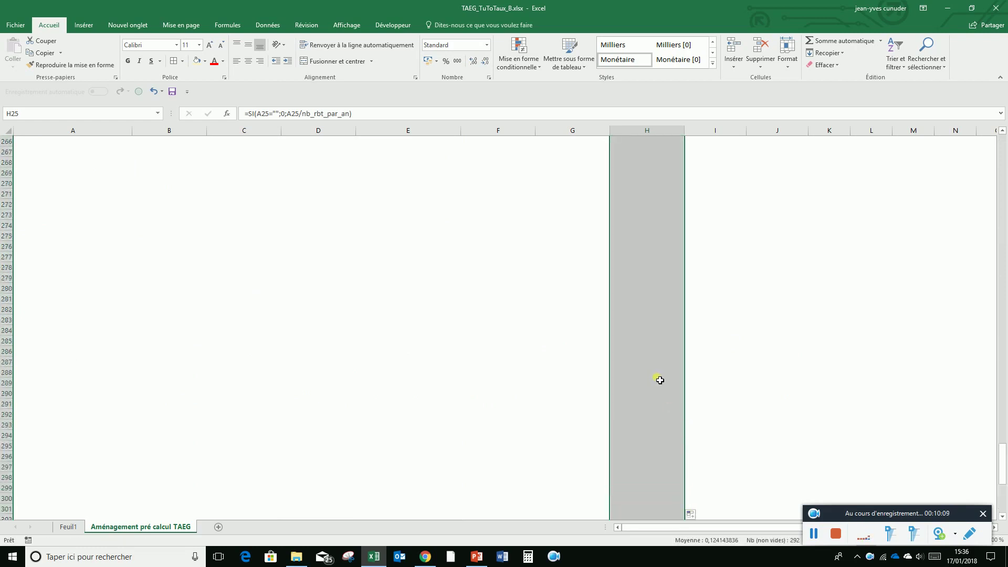
pyautogui.scroll(20, 651, 377)
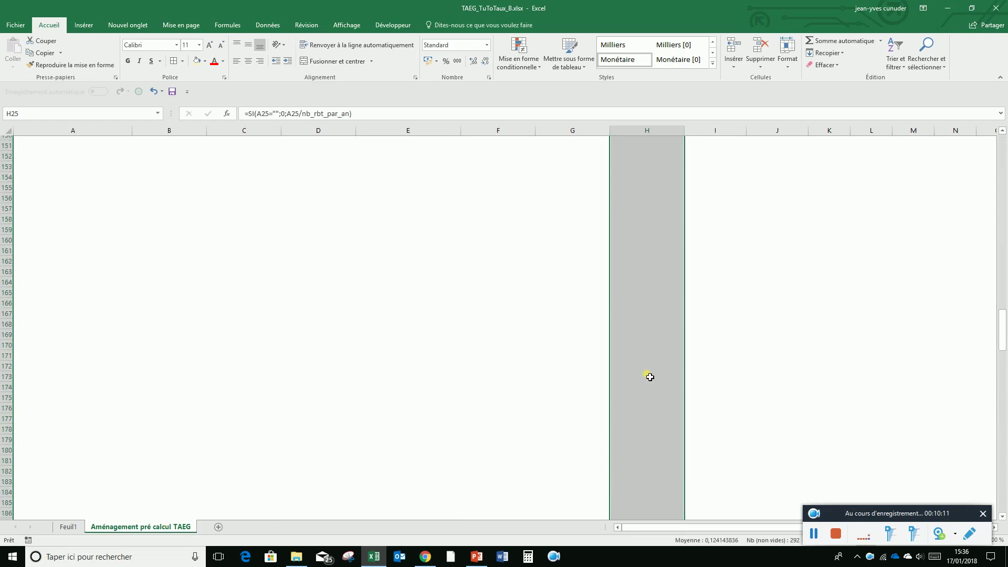
pyautogui.scroll(18, 650, 376)
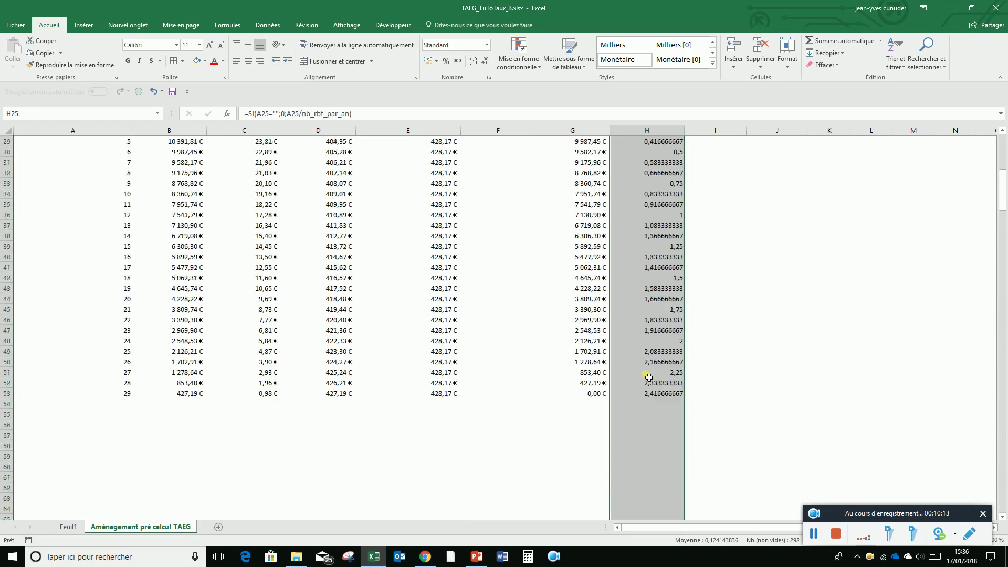
pyautogui.scroll(-9, 630, 370)
pyautogui.scroll(9, 617, 365)
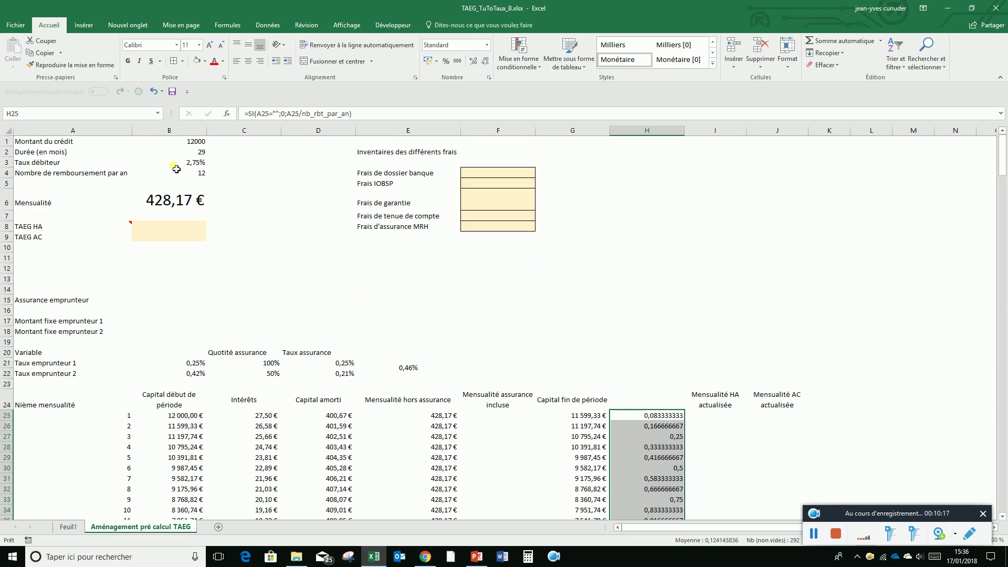
pyautogui.scroll(-15, 229, 173)
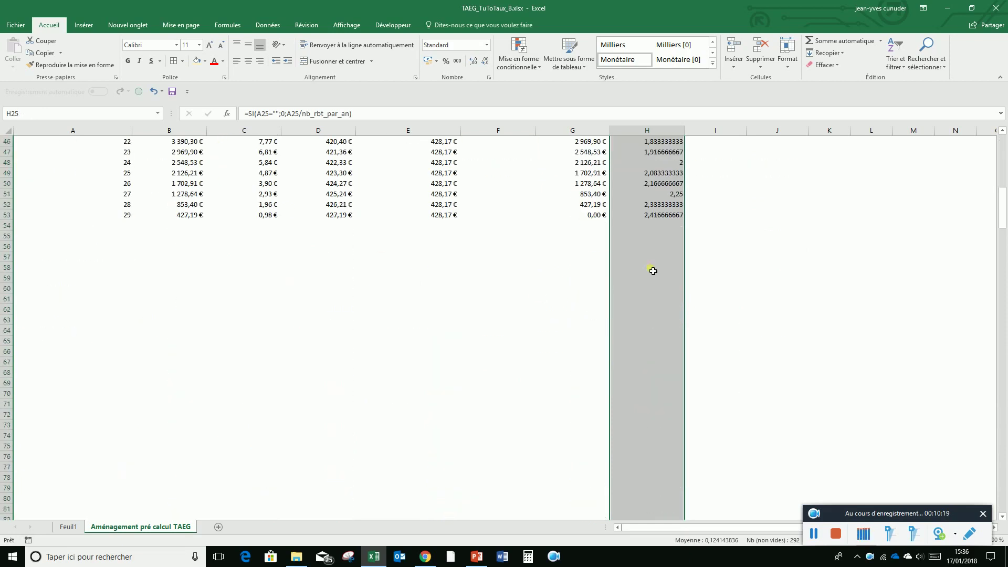
pyautogui.scroll(15, 567, 242)
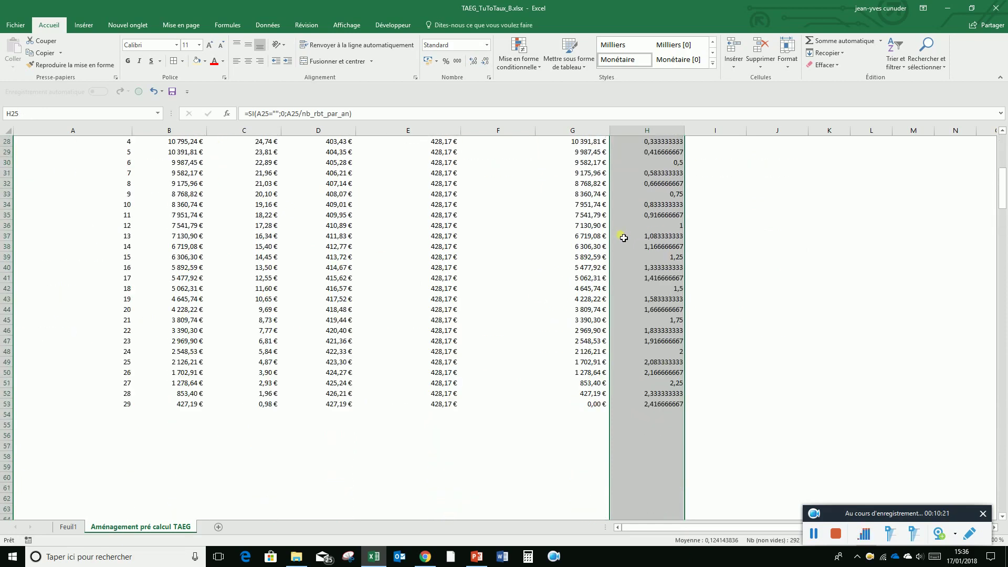
# Set the loan duration in B2 to 36 months and check column H at the last payment row
pyautogui.click(204, 156)
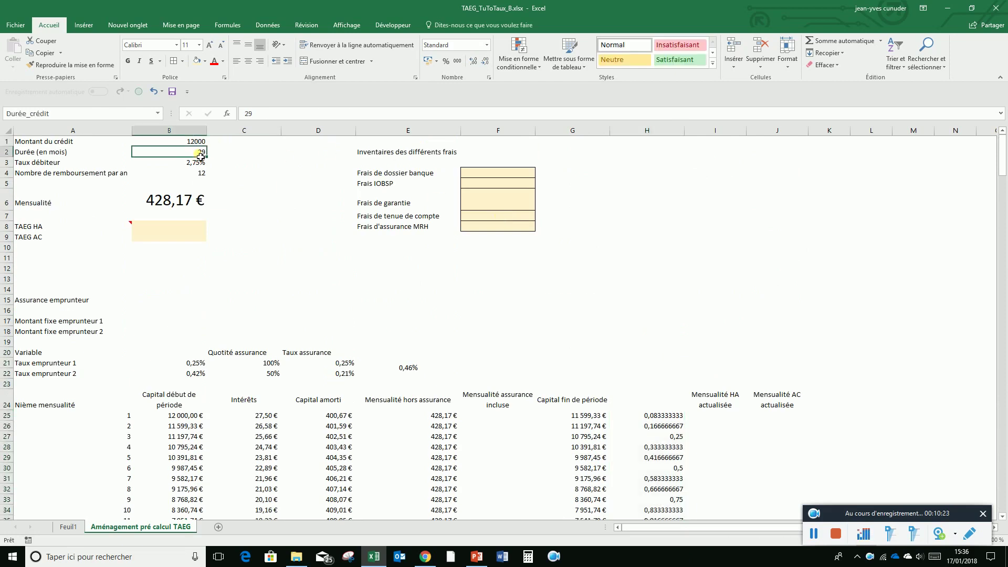
pyautogui.write('36')
pyautogui.press('Return')
pyautogui.scroll(-7, 257, 245)
pyautogui.scroll(-5, 258, 244)
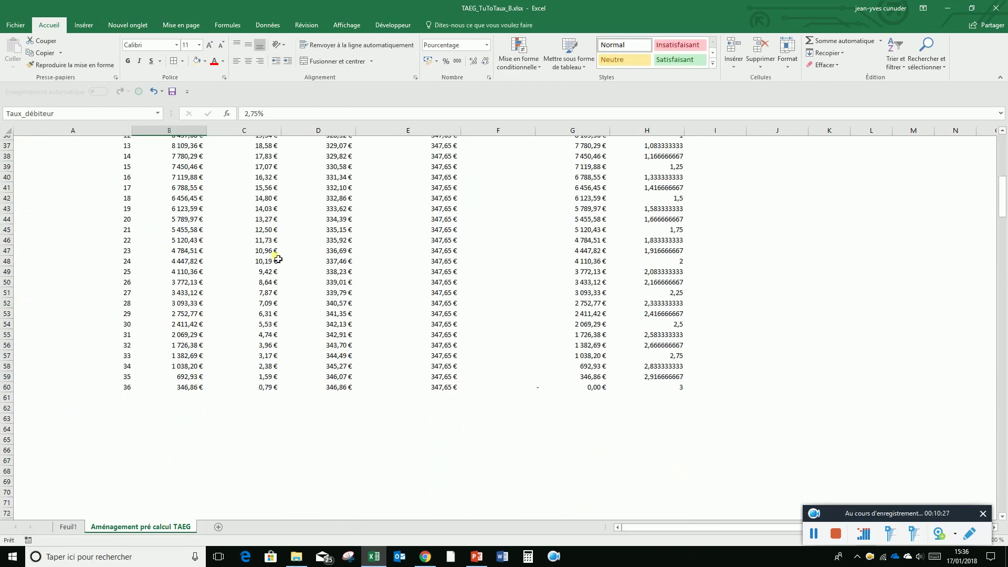
pyautogui.click(664, 384)
pyautogui.scroll(12, 677, 378)
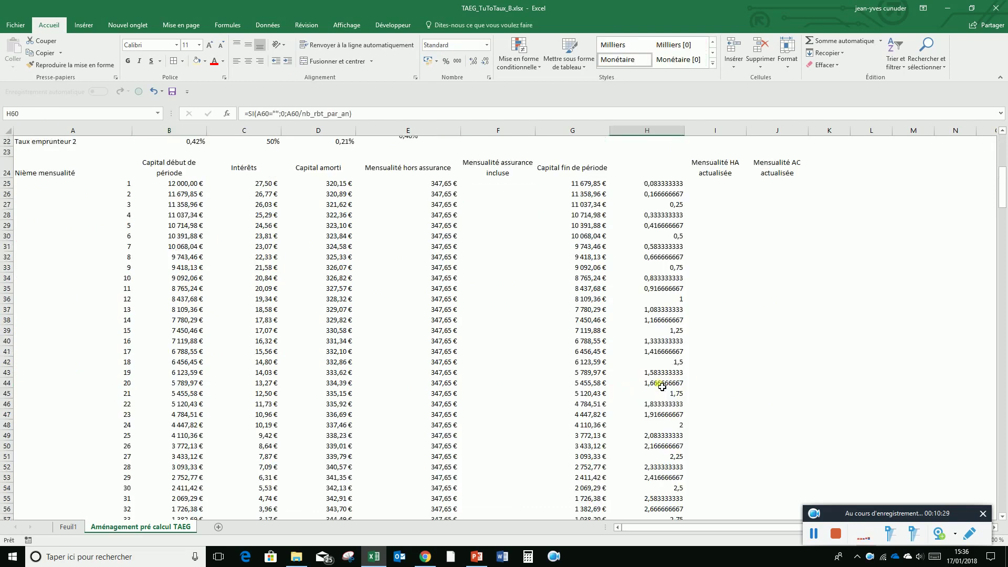
# Enter the discounting formula =E25/(1+TAEGHA) in I25 under "Mensualité HA actualisée"
pyautogui.click(703, 418)
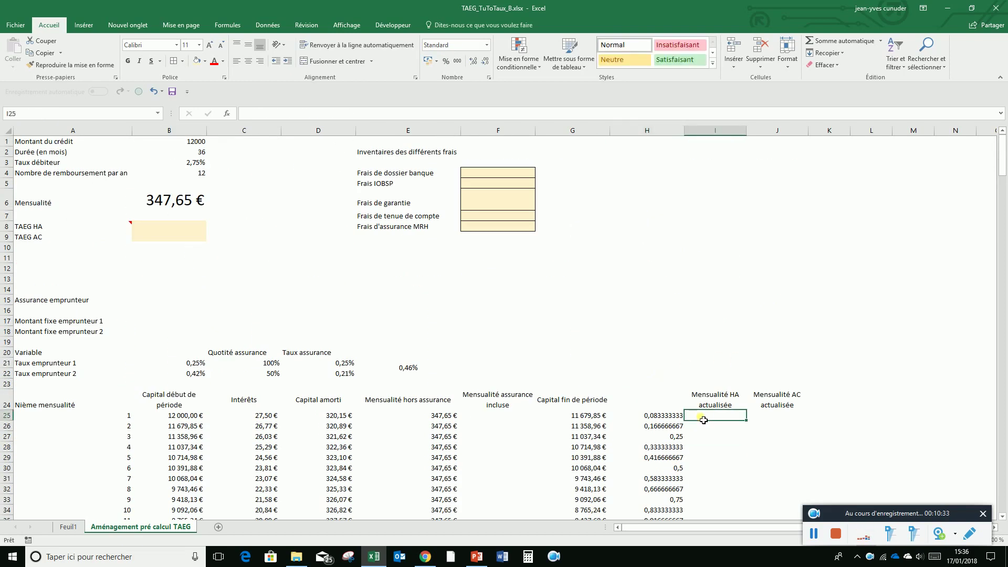
pyautogui.write('=')
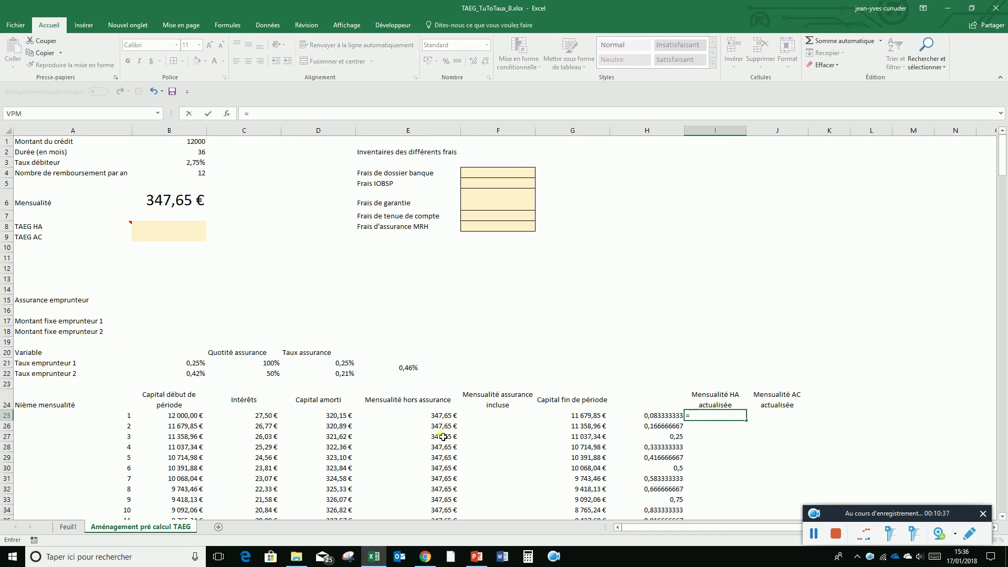
pyautogui.click(430, 420)
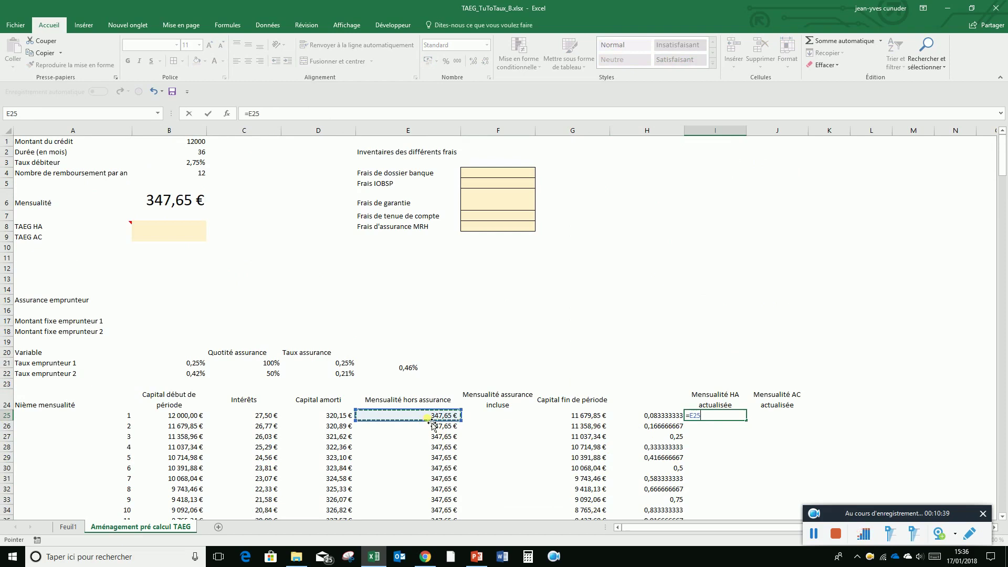
pyautogui.write('/(1+')
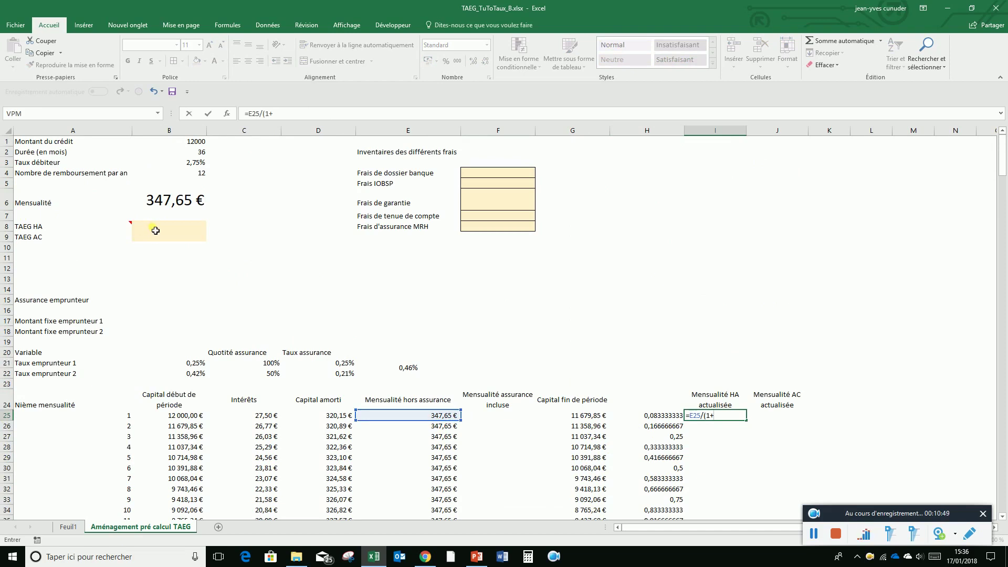
pyautogui.write('TAEGHA')
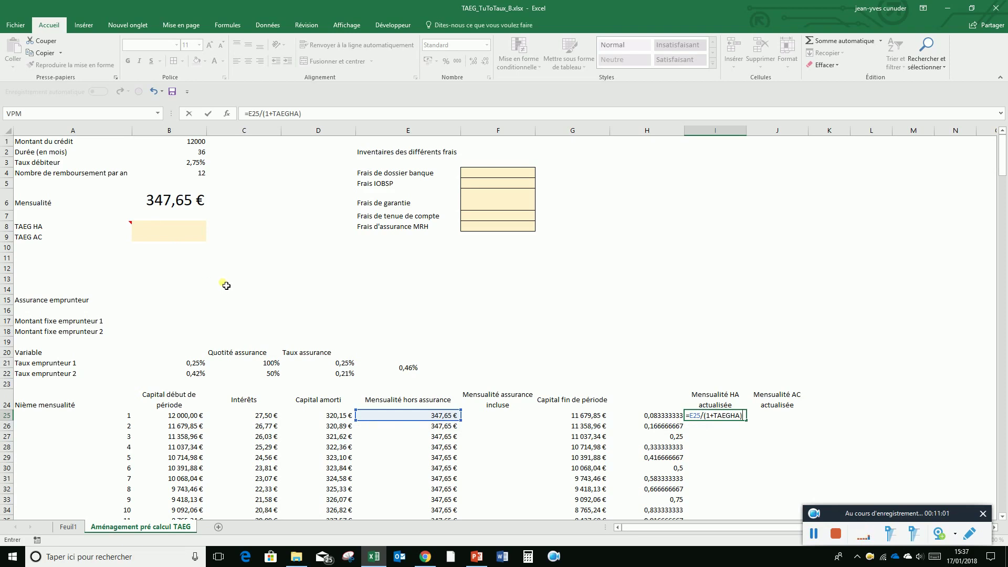
pyautogui.click(649, 417)
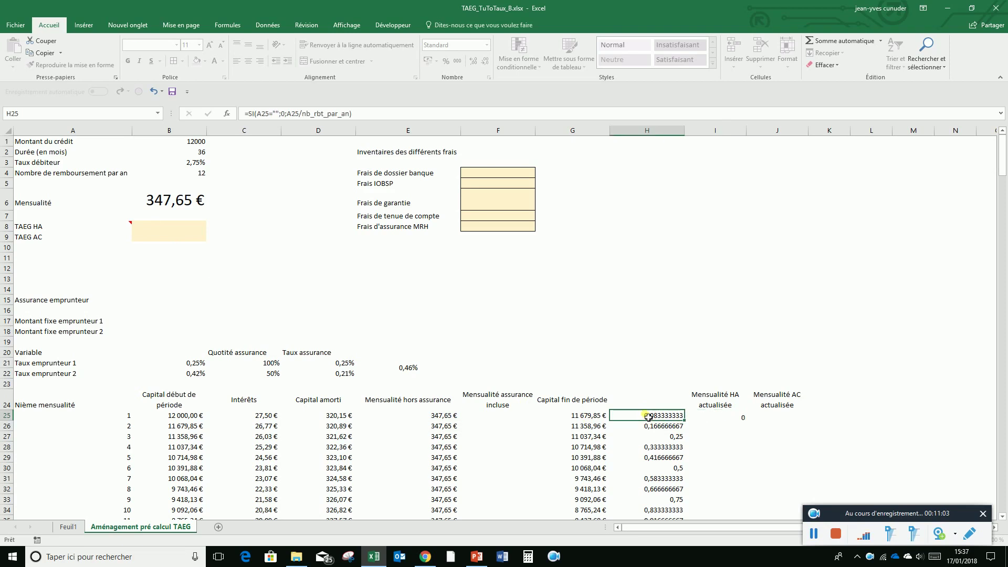
# Add the exponent H25 to the discounting formula in I25 so it becomes =E25/(1+TAEGHA)^H25
pyautogui.click(706, 416)
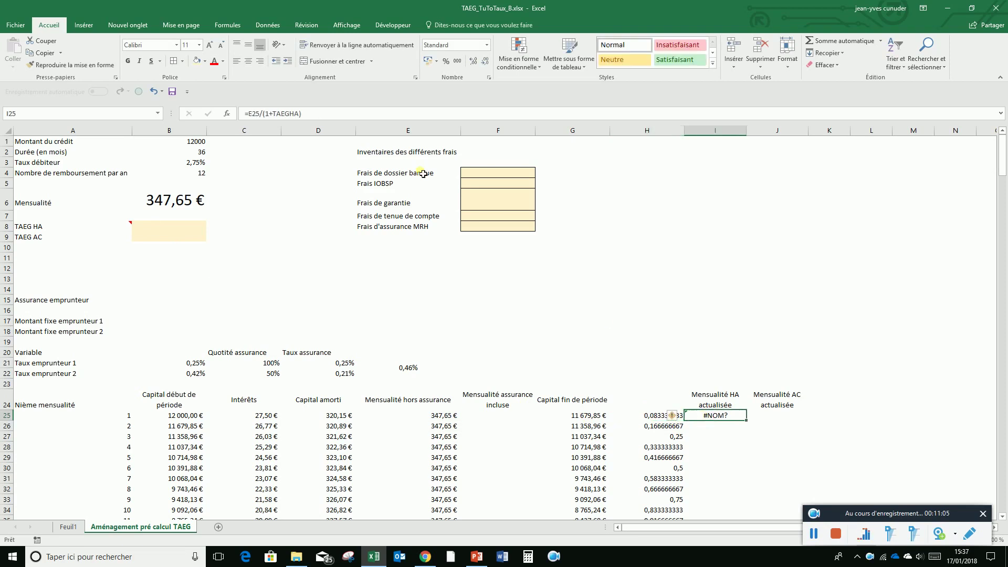
pyautogui.click(340, 124)
pyautogui.write('^')
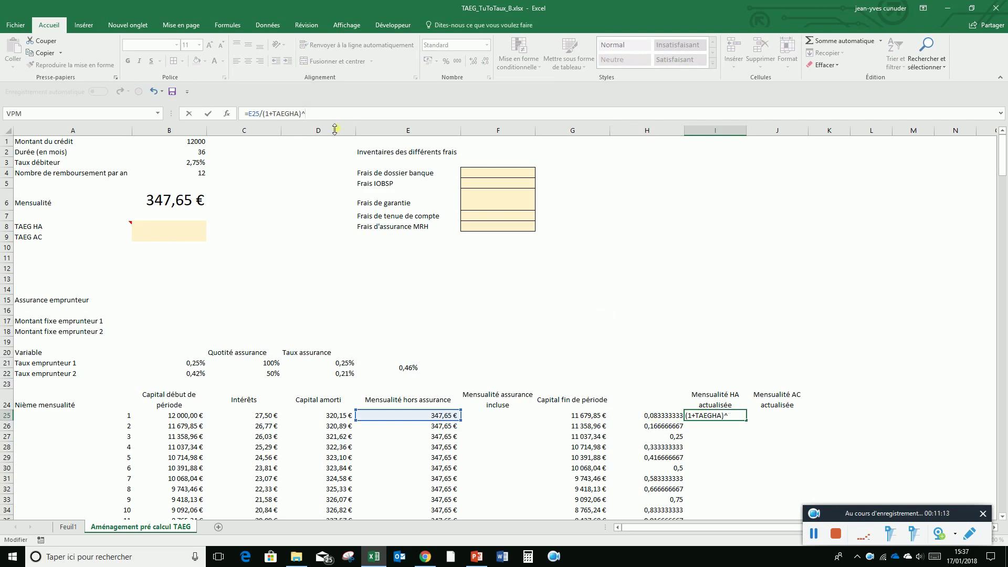
pyautogui.click(651, 418)
pyautogui.press('Return')
pyautogui.click(719, 415)
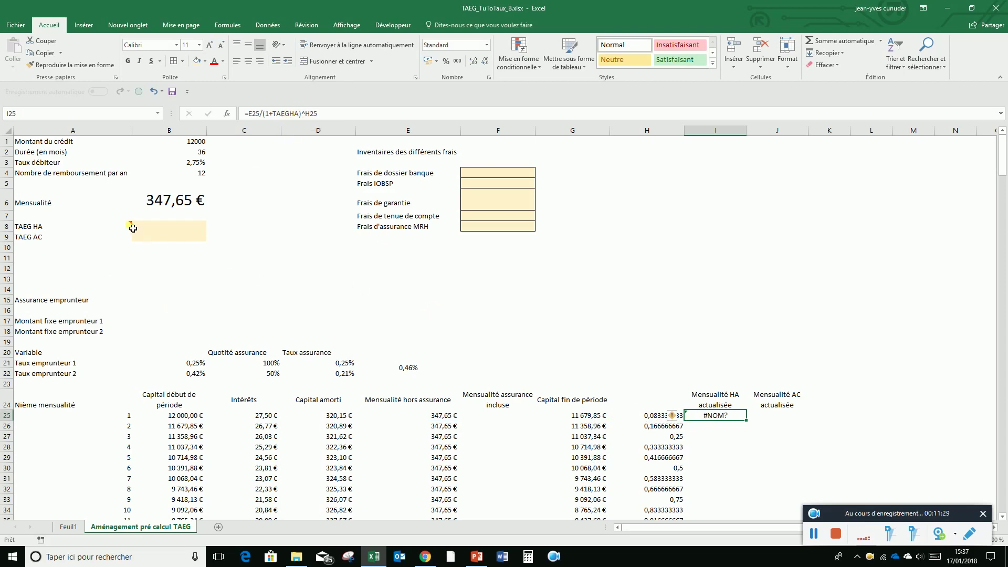
# Name cell B8, beside the TAEG HA label, TAEGHA
pyautogui.click(149, 231)
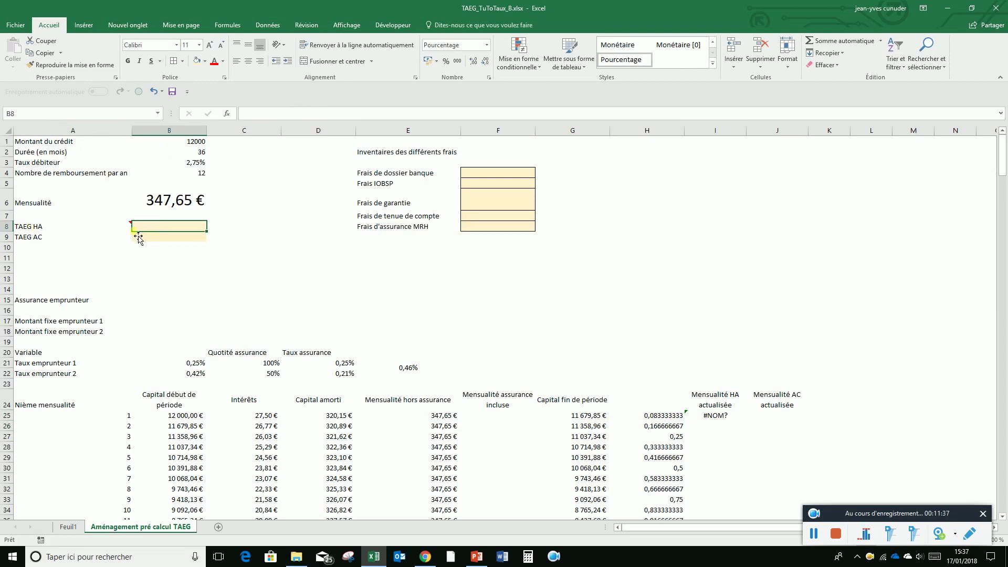
pyautogui.click(84, 113)
pyautogui.write('TAEGHA')
pyautogui.press('Return')
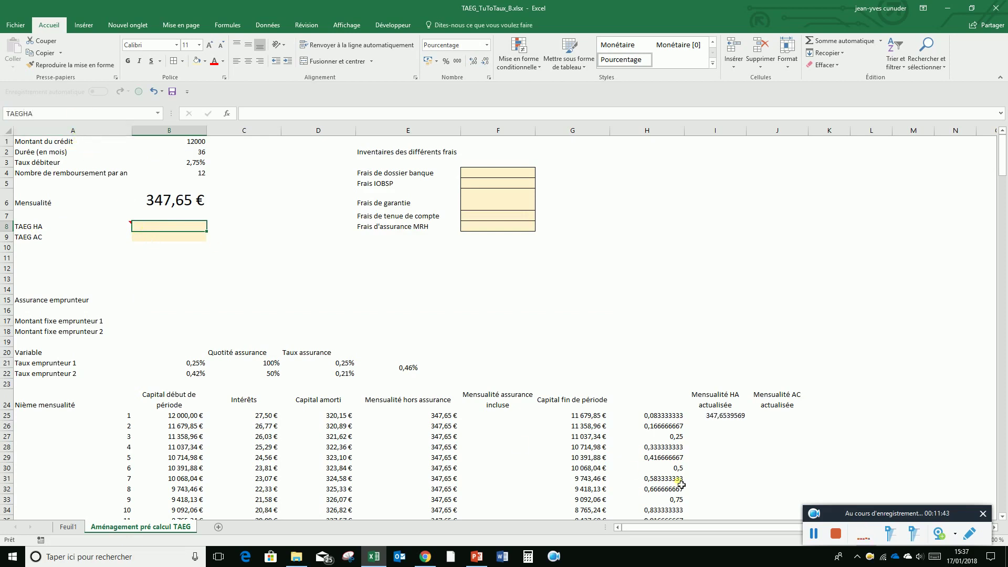
# Apply the euro accounting number format to the range I25:J32 under the discounted payment headings
pyautogui.click(710, 419)
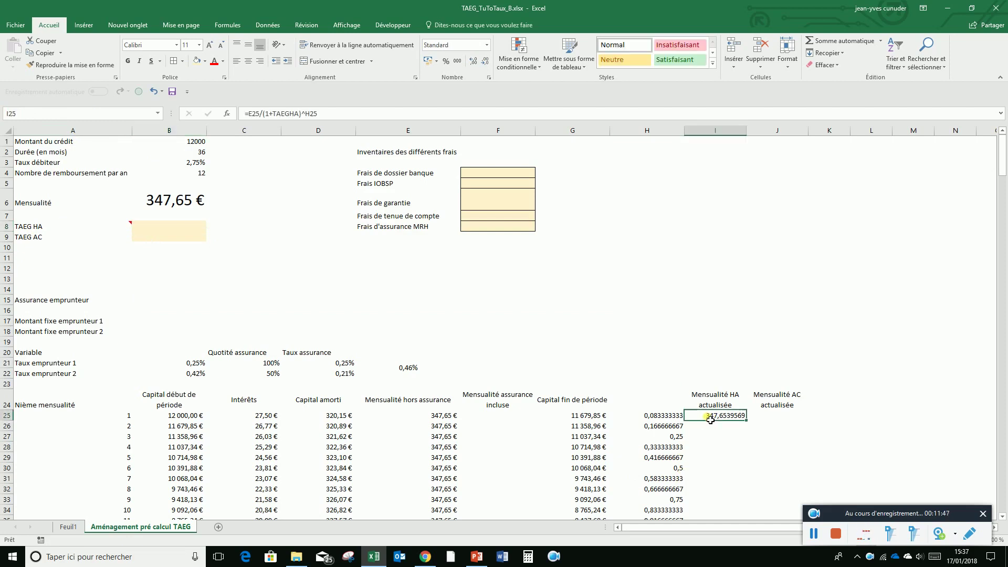
pyautogui.moveTo(711, 418); pyautogui.dragTo(780, 494)
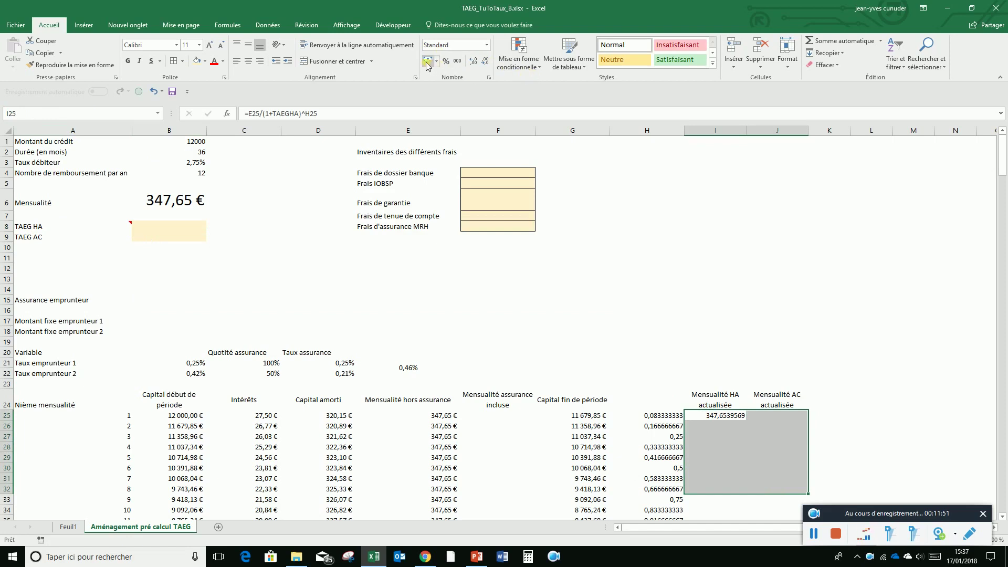
pyautogui.click(428, 61)
# Wrap the I25 formula in a blank test so it becomes =SI(A25="";0;E25/(1+TAEGHA)^H25)
pyautogui.click(719, 419)
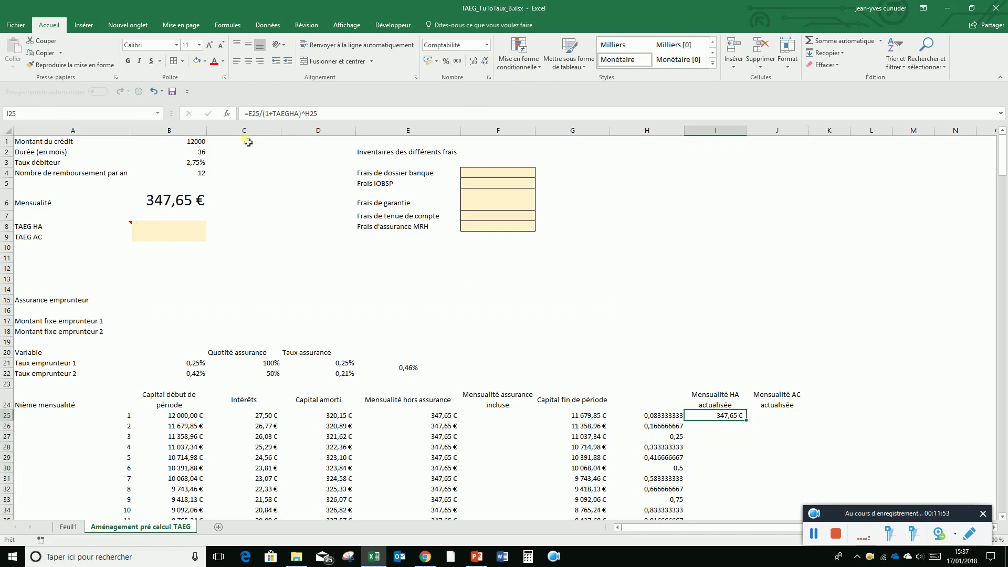
pyautogui.click(253, 115)
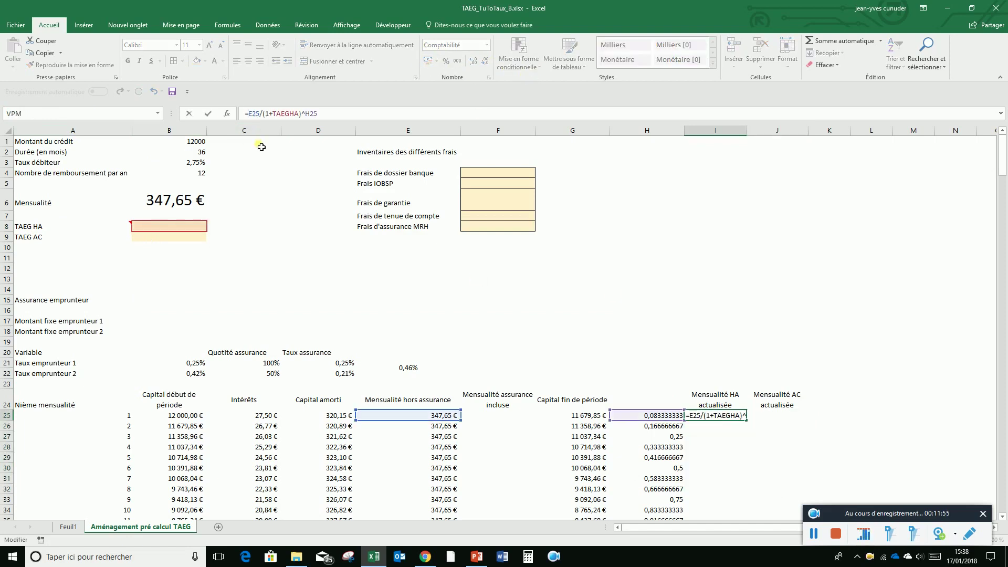
pyautogui.write('si(')
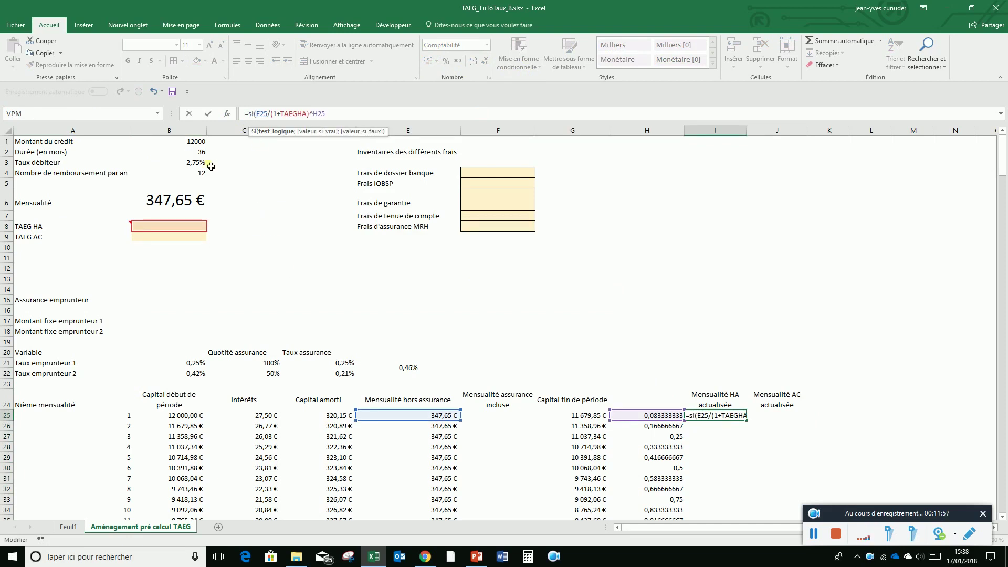
pyautogui.click(129, 419)
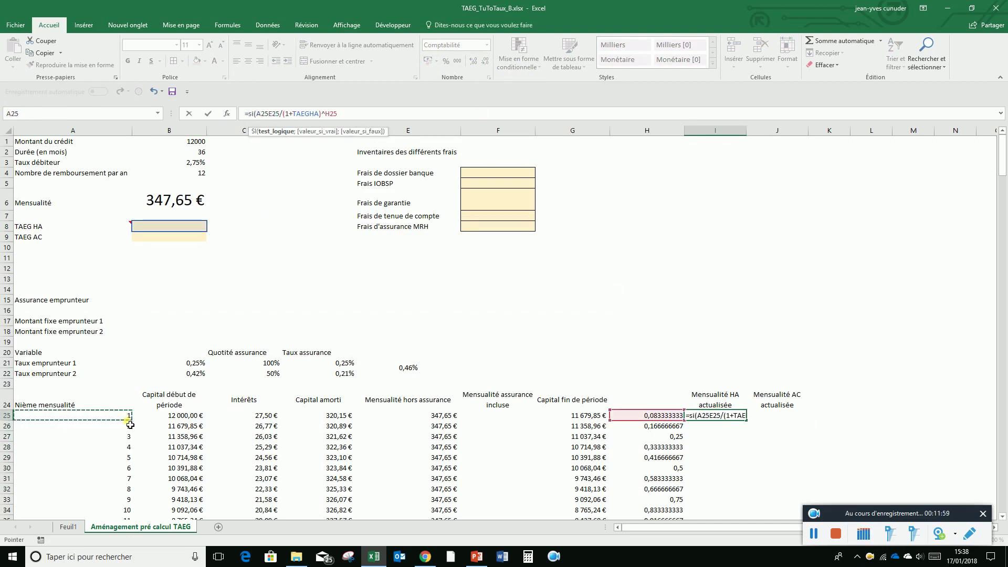
pyautogui.write('=')
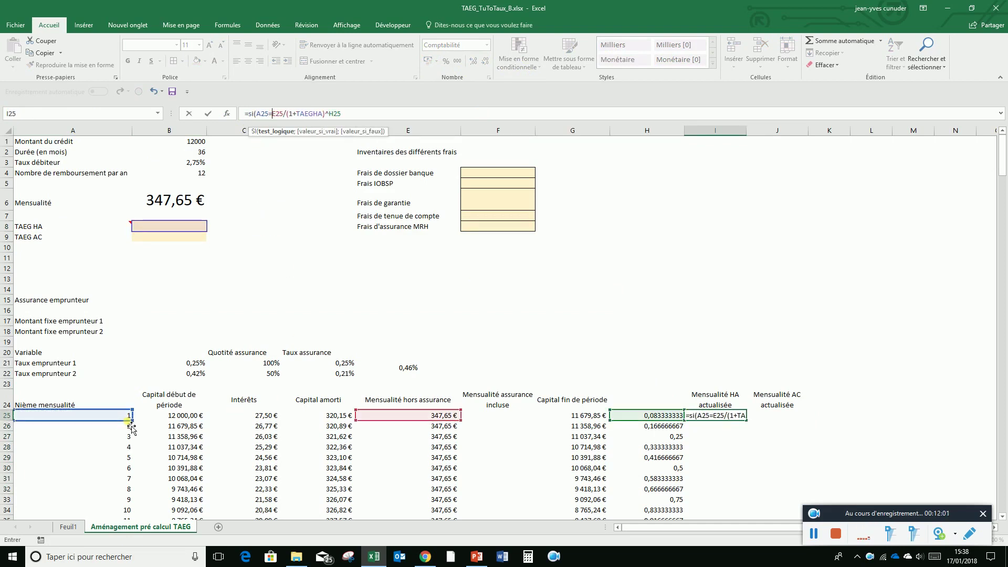
pyautogui.write('"";0')
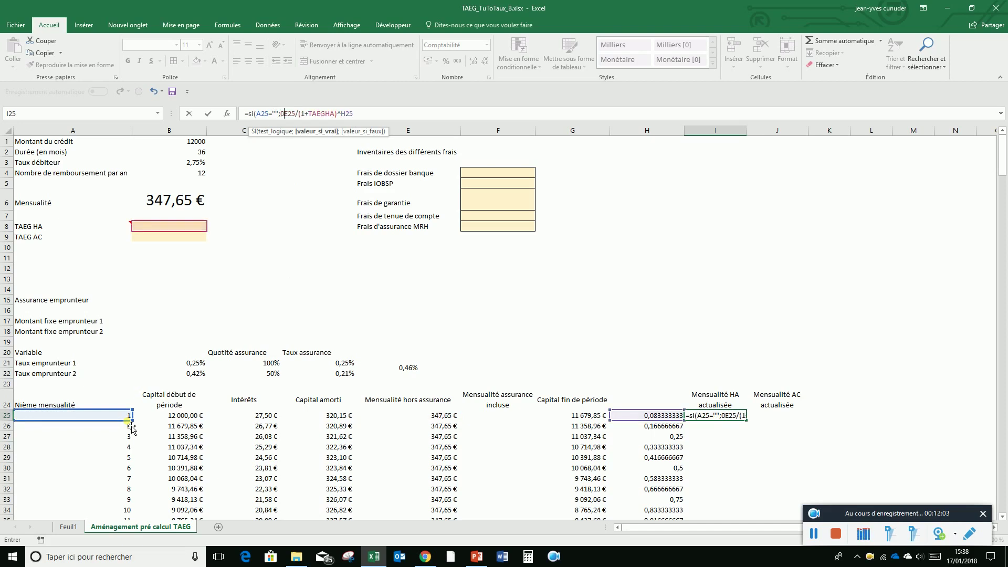
pyautogui.write(';')
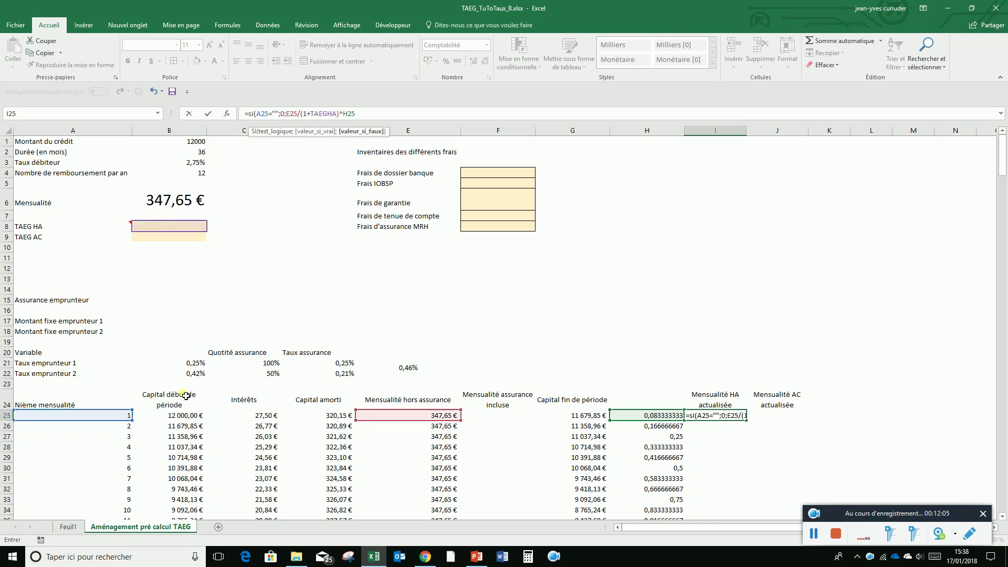
pyautogui.click(370, 117)
pyautogui.write(')')
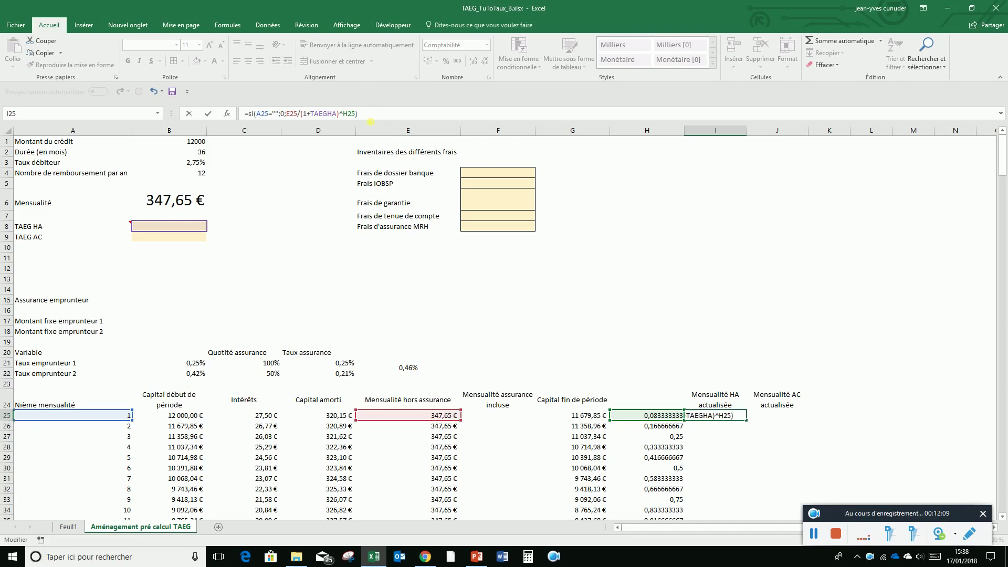
pyautogui.press('Return')
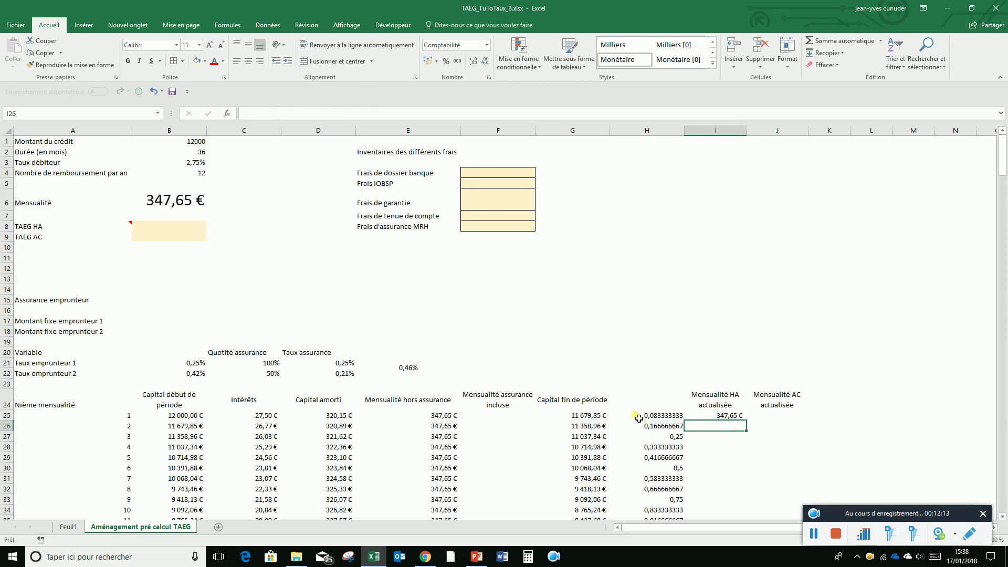
# Fill the I25 formula down column I past row 300
pyautogui.click(710, 414)
pyautogui.moveTo(749, 426); pyautogui.dragTo(750, 474)
pyautogui.scroll(20, 751, 373)
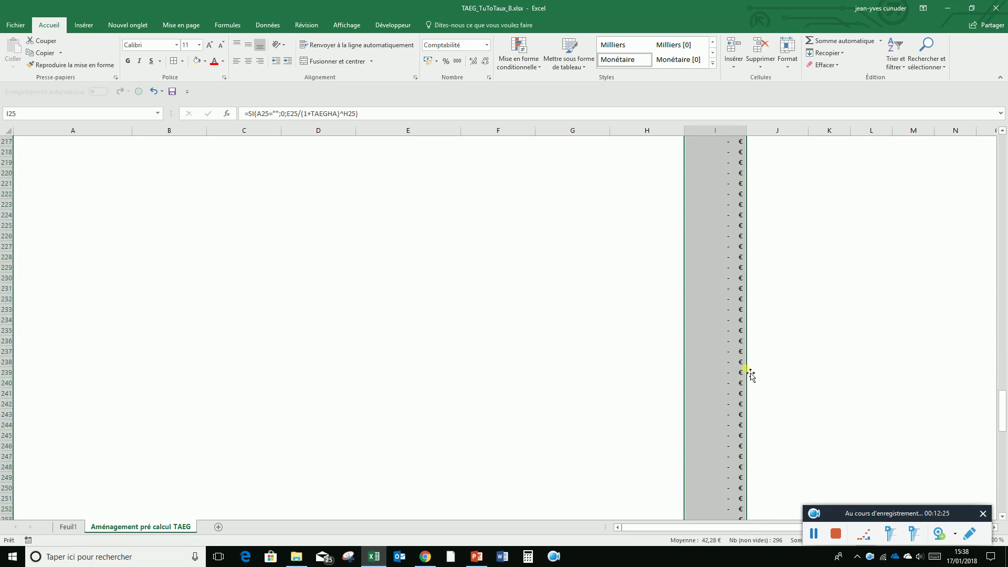
pyautogui.click(1003, 152)
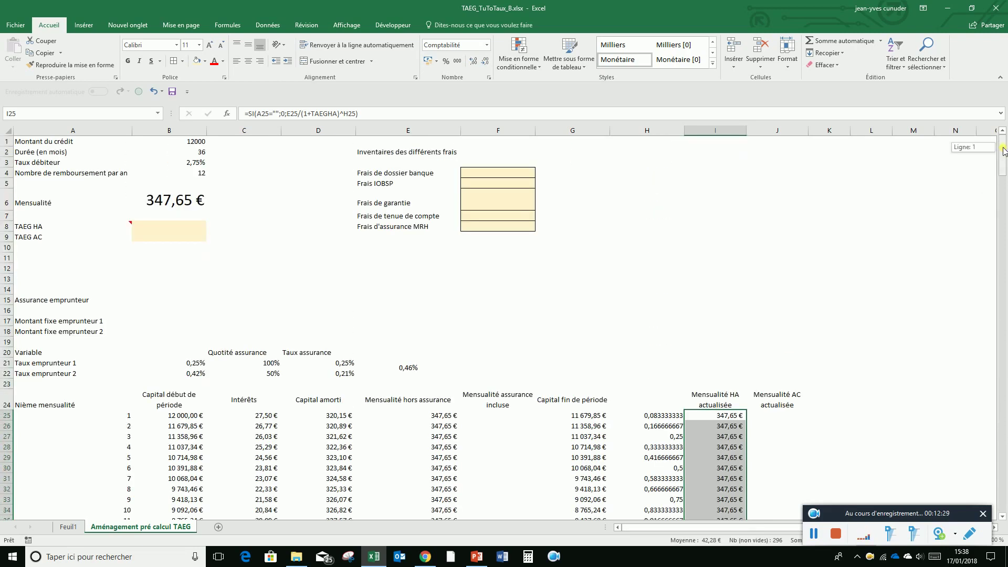
# Compare the discounting formulas in I25 and I26, examining the exponent reference to column H
pyautogui.click(708, 418)
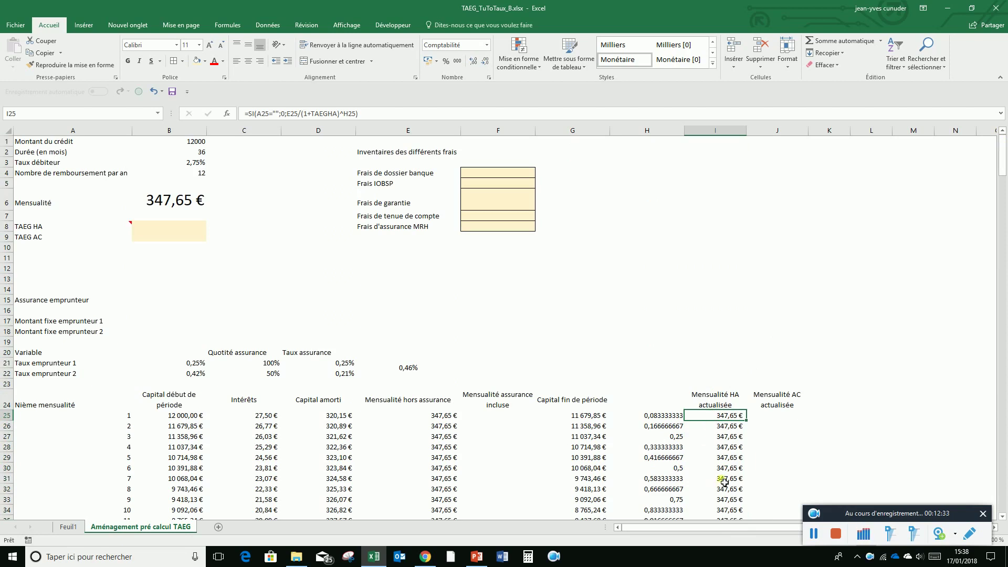
pyautogui.click(714, 429)
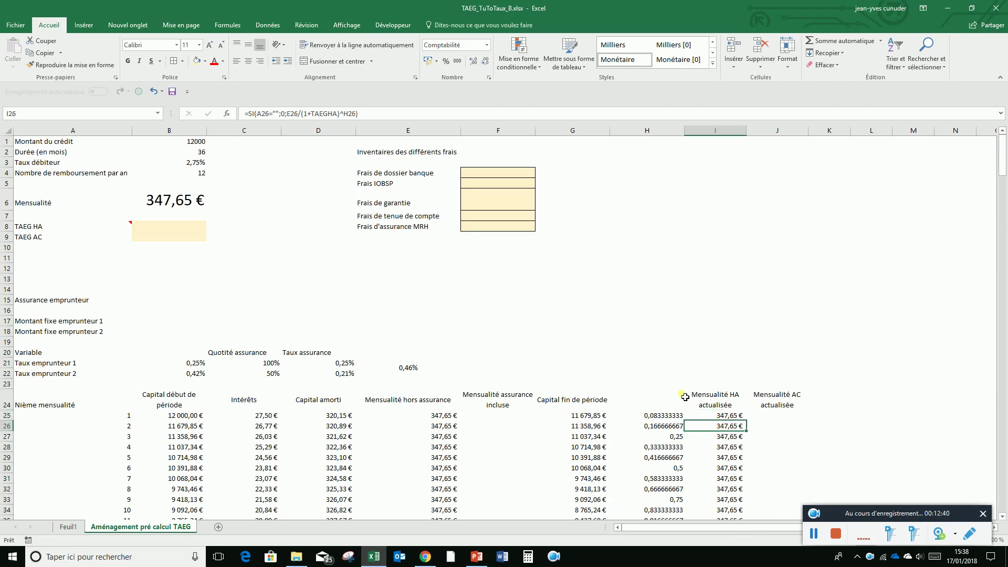
pyautogui.click(711, 414)
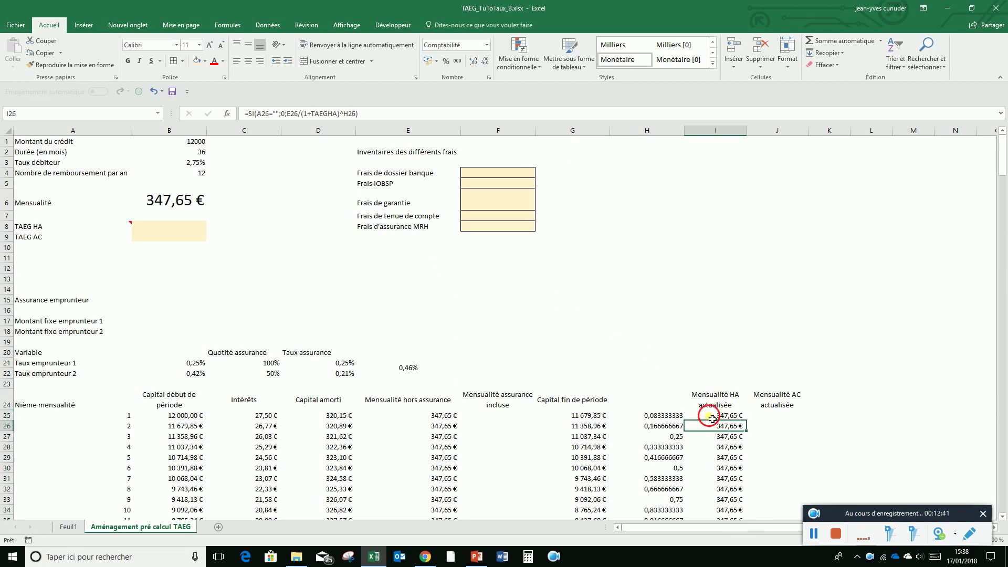
pyautogui.click(346, 114)
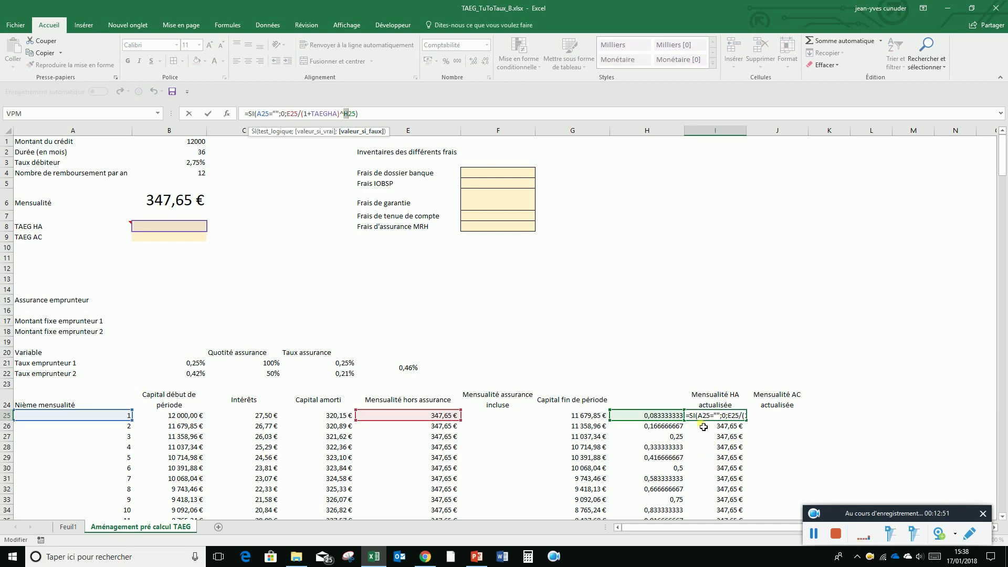
pyautogui.hotkey('ctrl', 'Return')
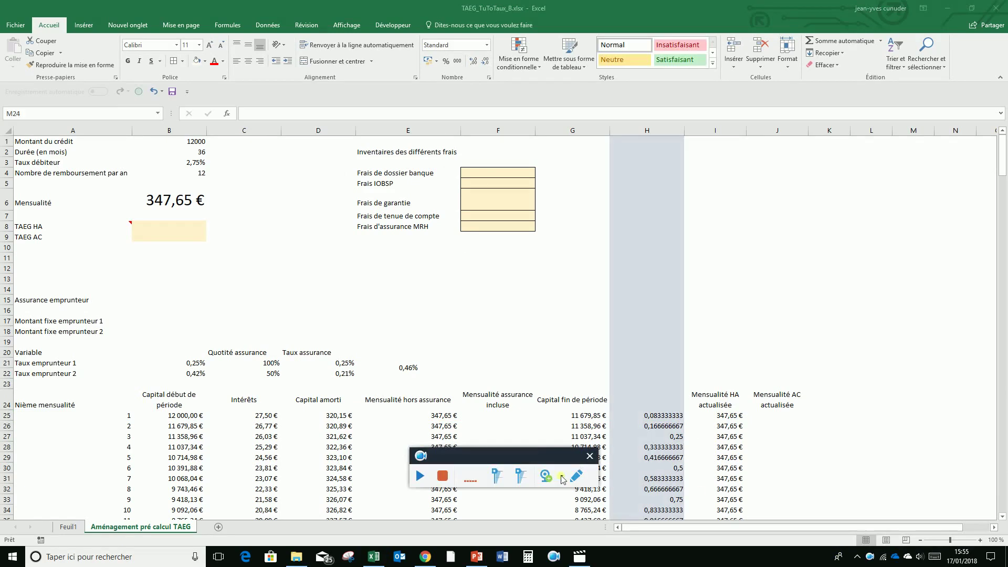
pyautogui.moveTo(576, 461); pyautogui.dragTo(955, 465)
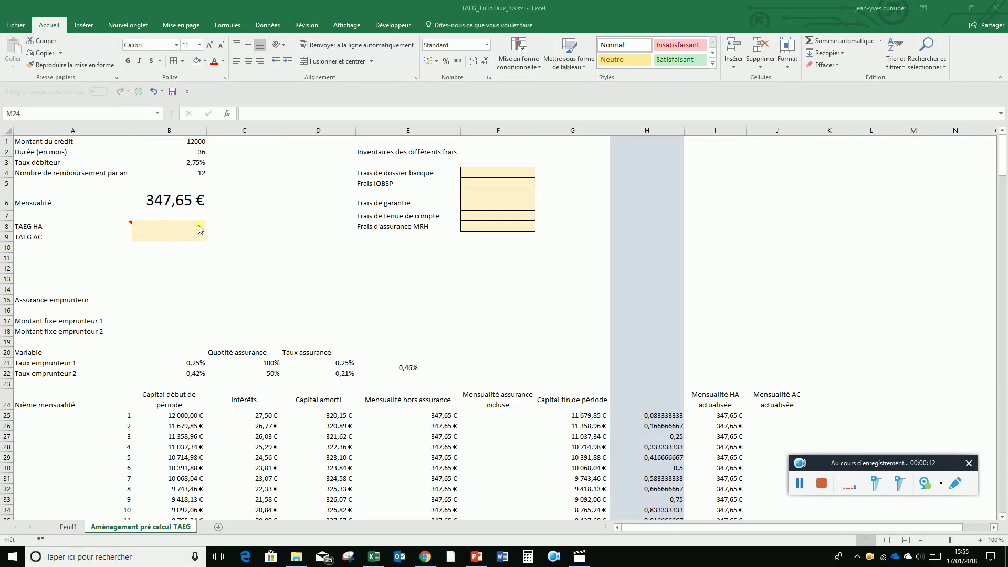
# Enter =Montant-SOMME(F4:F8)-SOMME(I25:I319) in C8, beside the TAEG HA cell
pyautogui.click(227, 227)
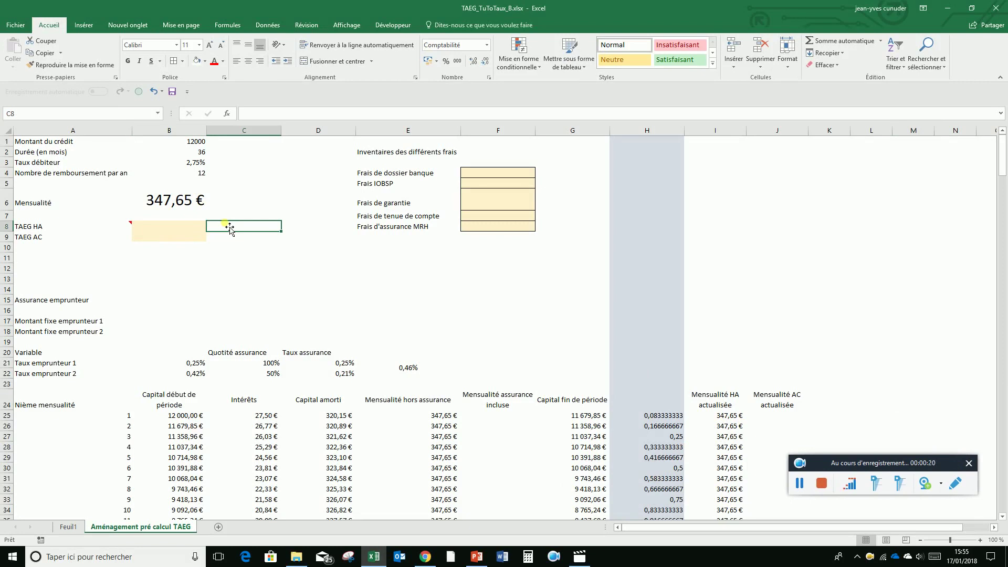
pyautogui.write('=')
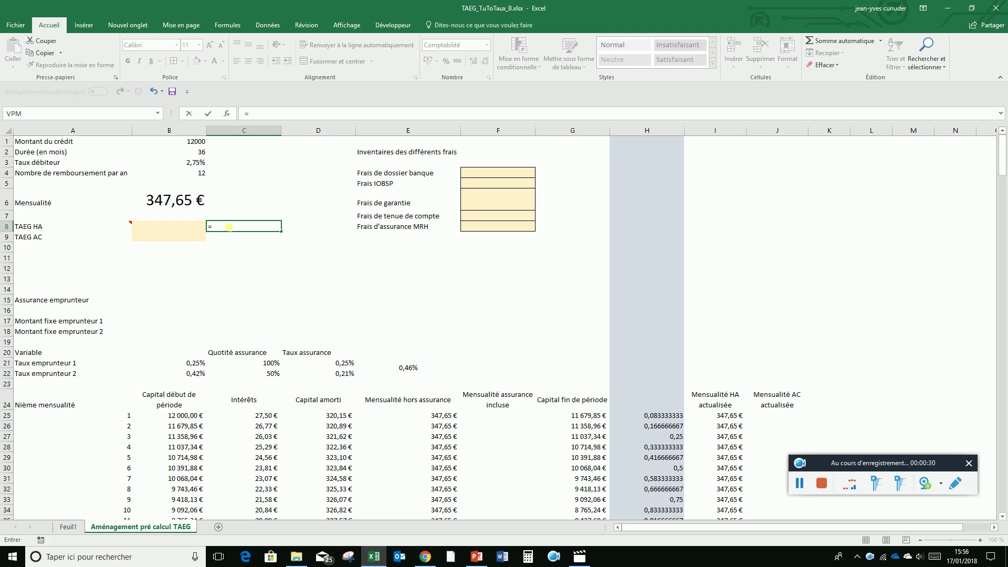
pyautogui.click(184, 142)
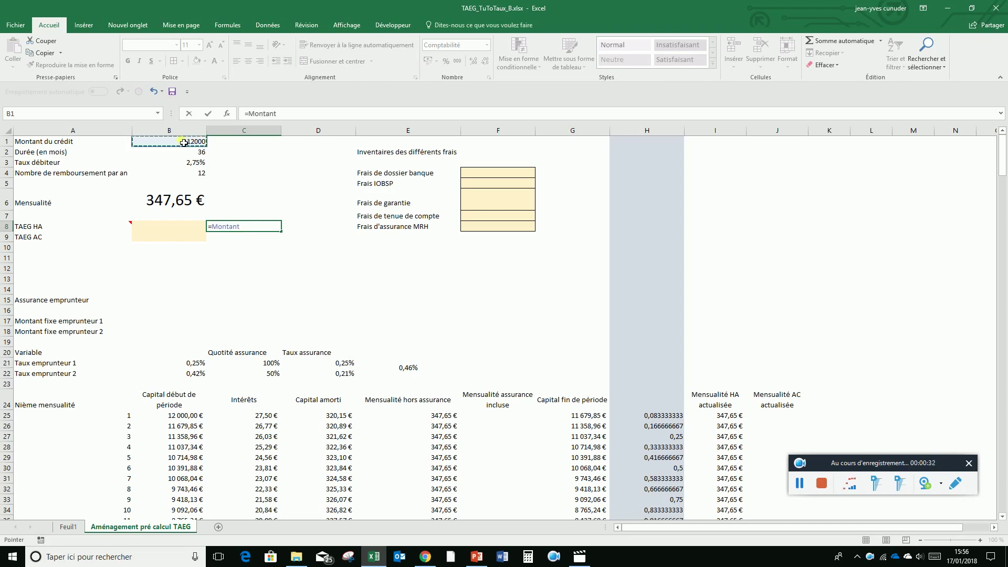
pyautogui.write('-')
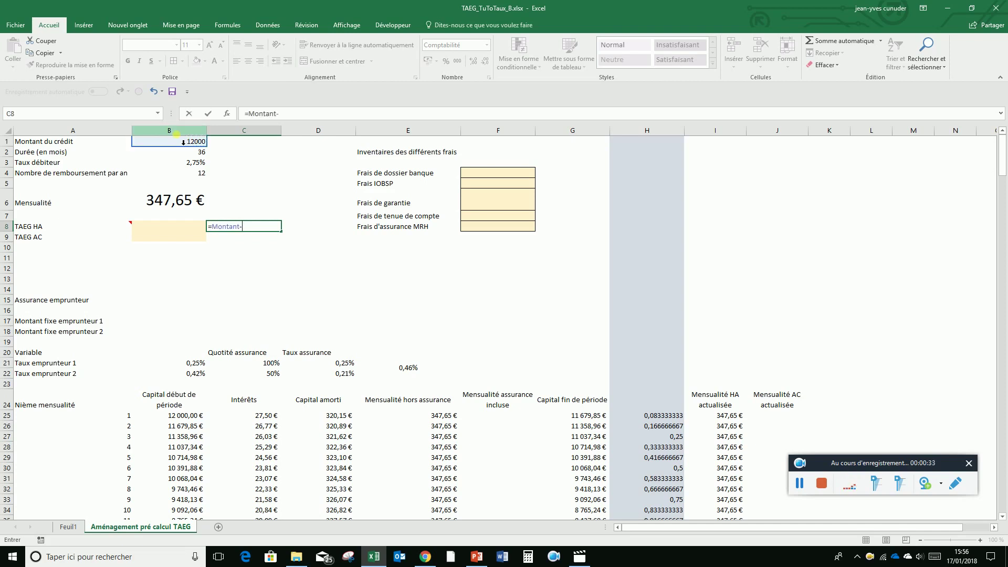
pyautogui.write('somme(')
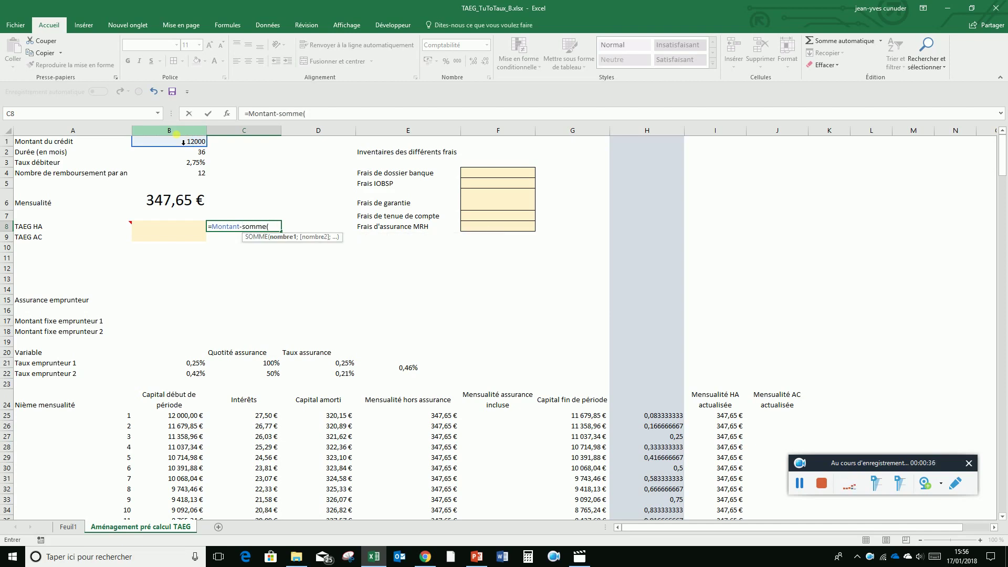
pyautogui.moveTo(472, 174); pyautogui.dragTo(471, 217)
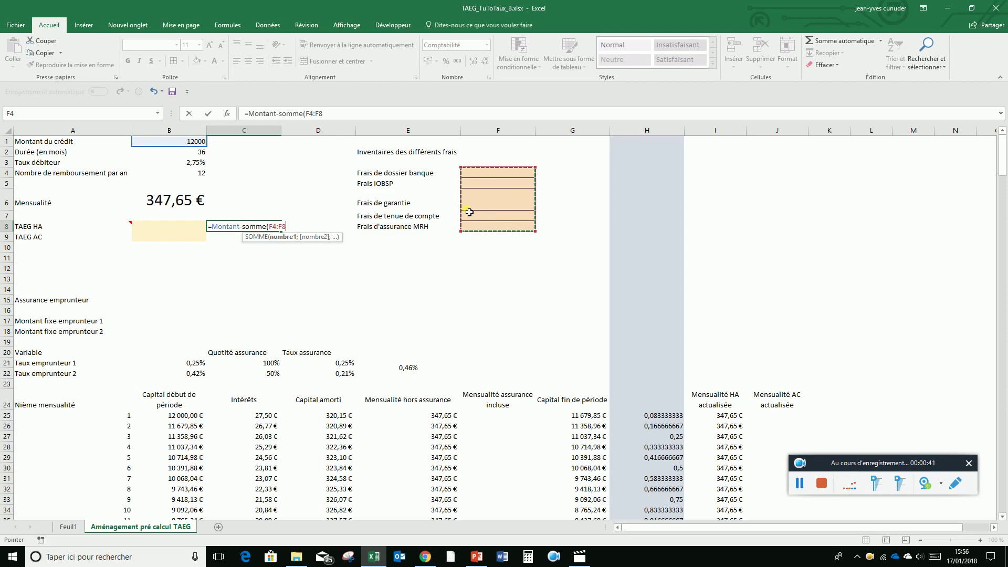
pyautogui.write(')-')
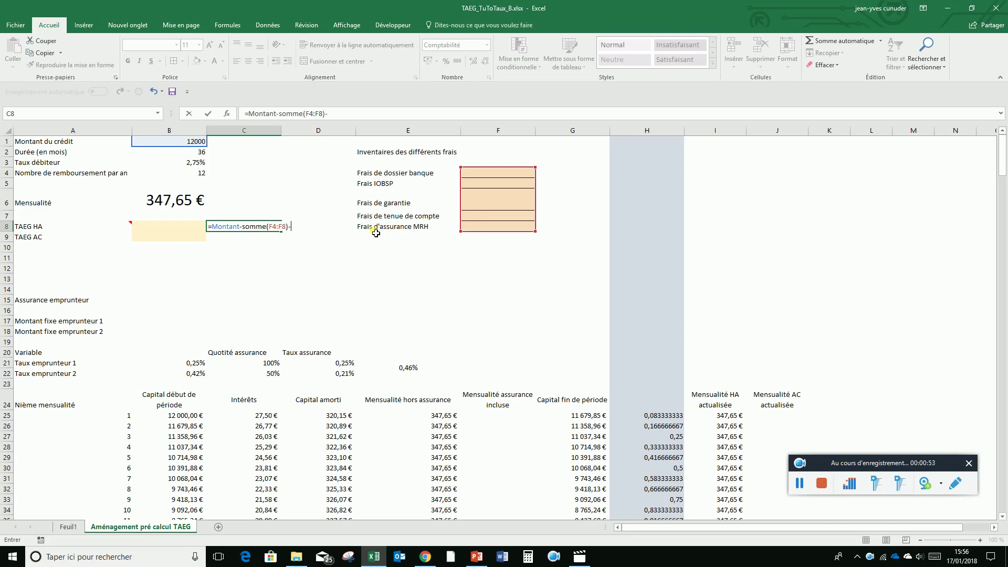
pyautogui.write('somme(')
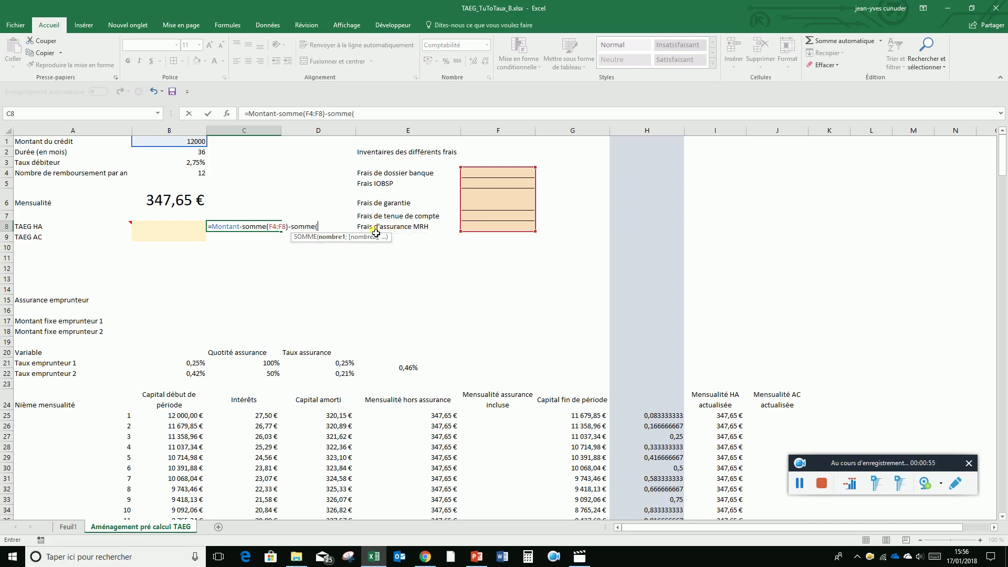
pyautogui.moveTo(714, 416); pyautogui.dragTo(714, 477)
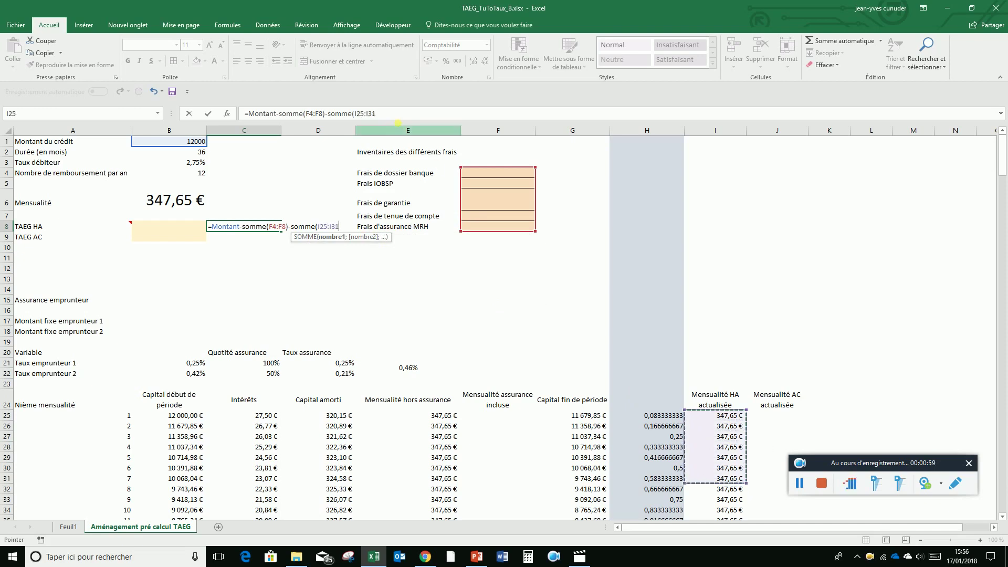
pyautogui.click(400, 119)
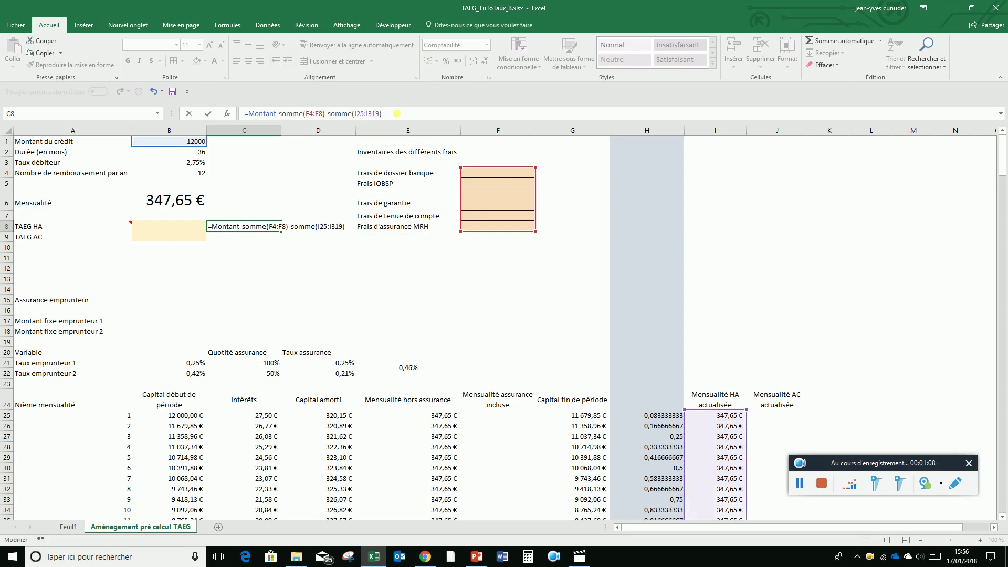
pyautogui.press('Return')
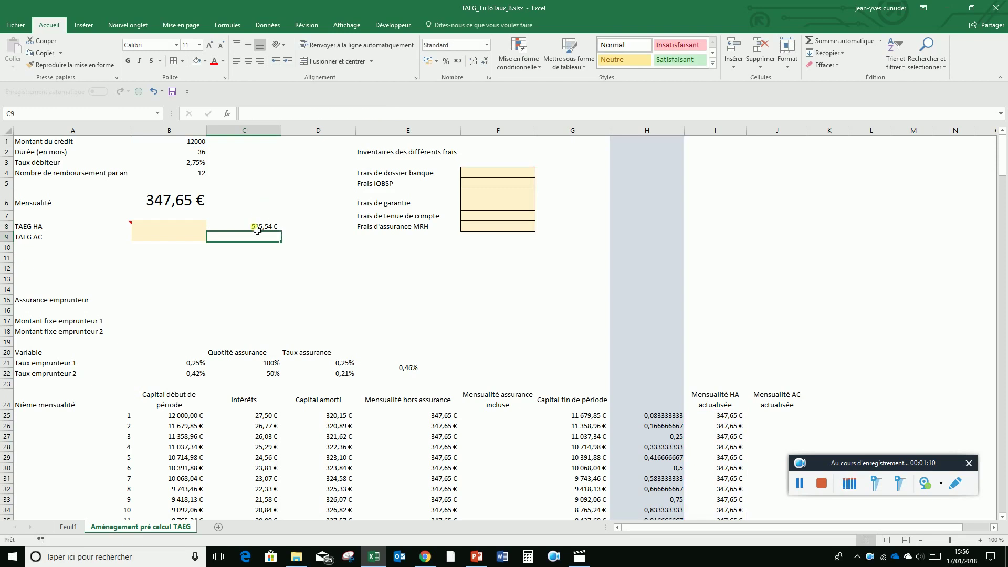
# Examine the balance formula in C8 against the empty TAEG HA rate cell B8
pyautogui.click(216, 229)
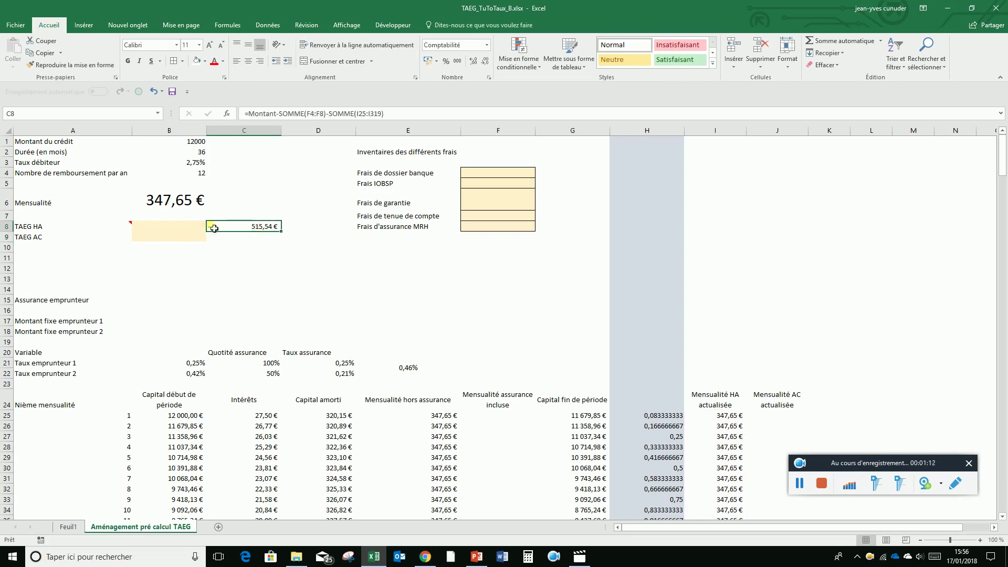
pyautogui.click(186, 229)
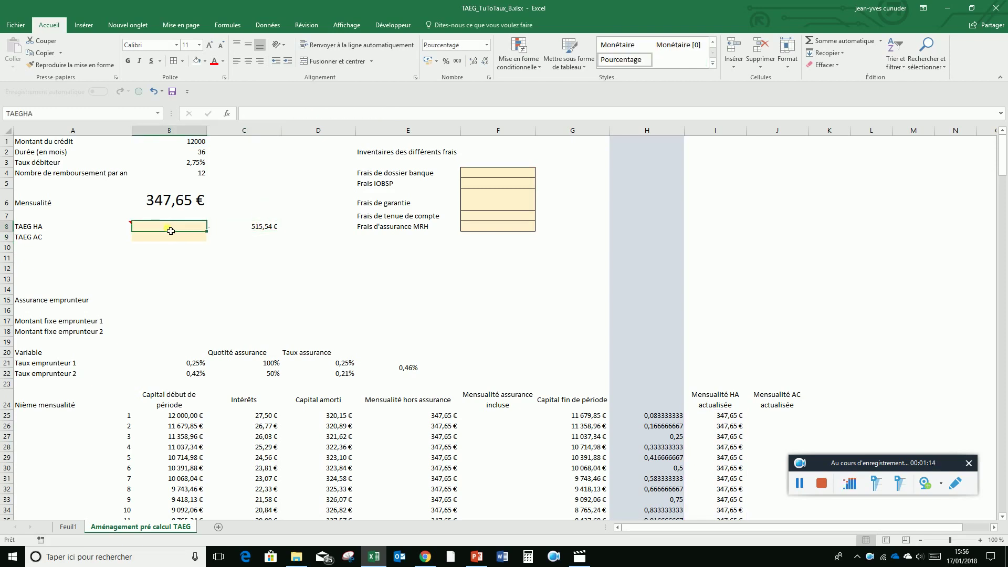
pyautogui.click(245, 228)
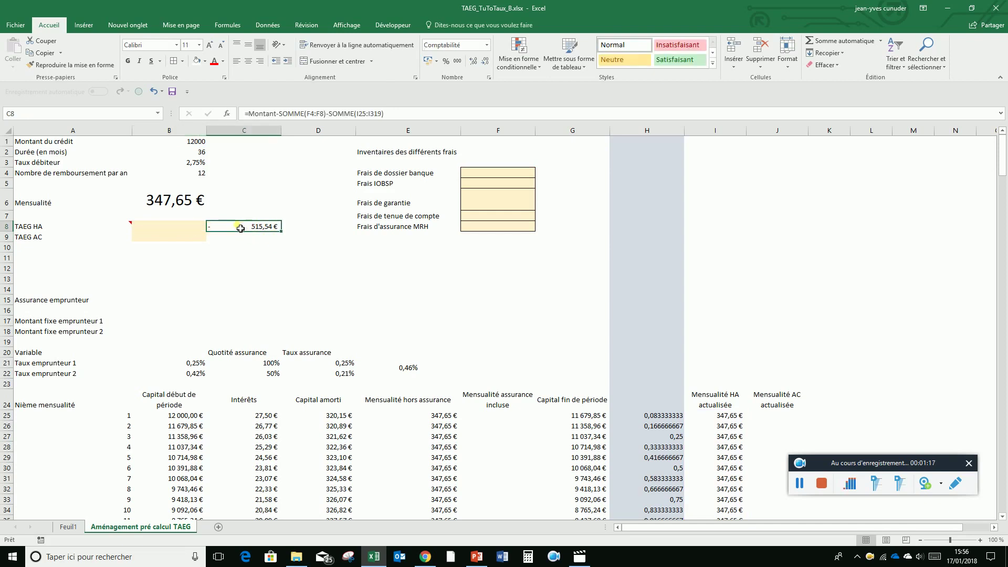
pyautogui.click(197, 227)
pyautogui.click(228, 229)
pyautogui.moveTo(823, 465); pyautogui.dragTo(846, 467)
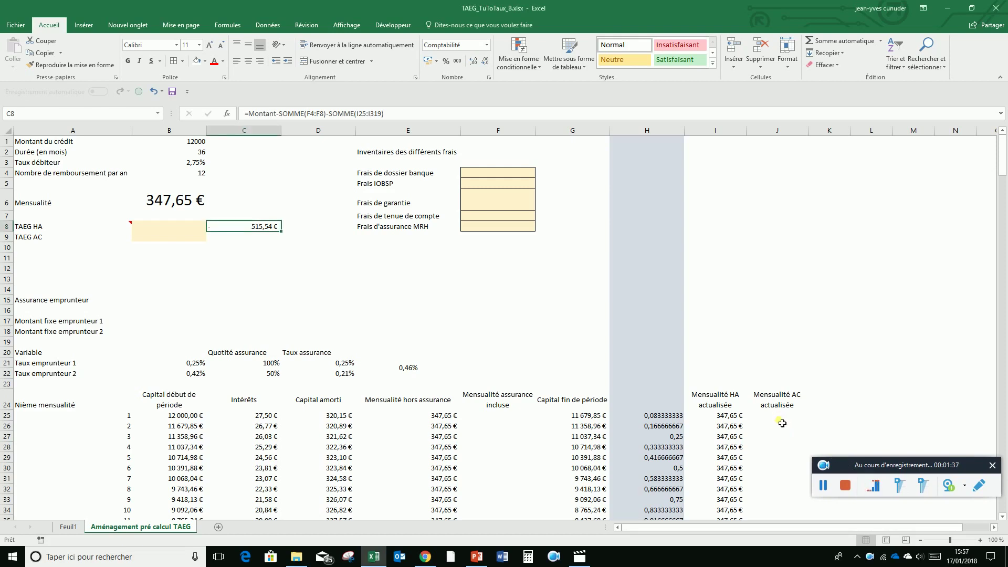
# Open the discounting formula in I25, the first Mensualité HA actualisée cell, for editing
pyautogui.click(779, 416)
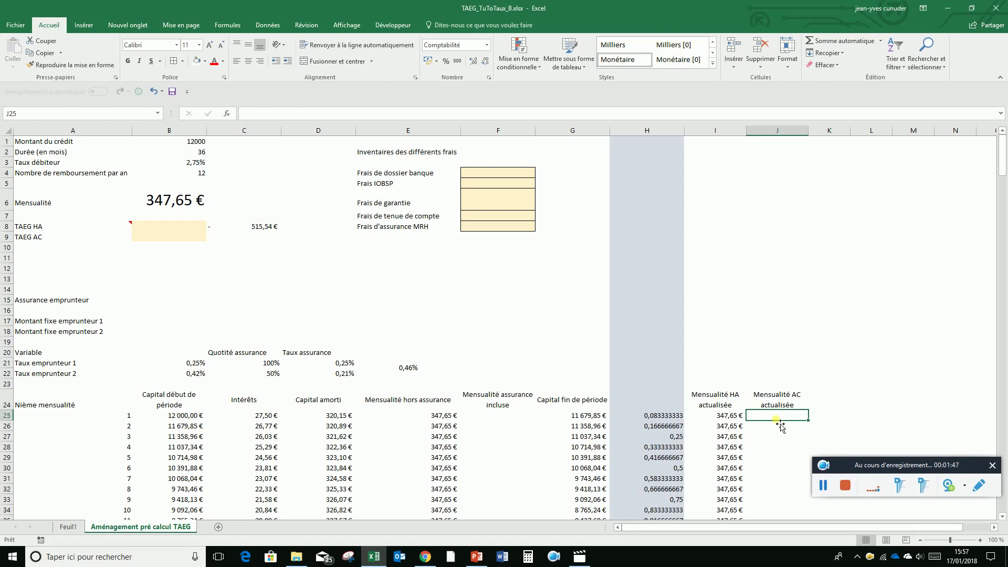
pyautogui.click(724, 416)
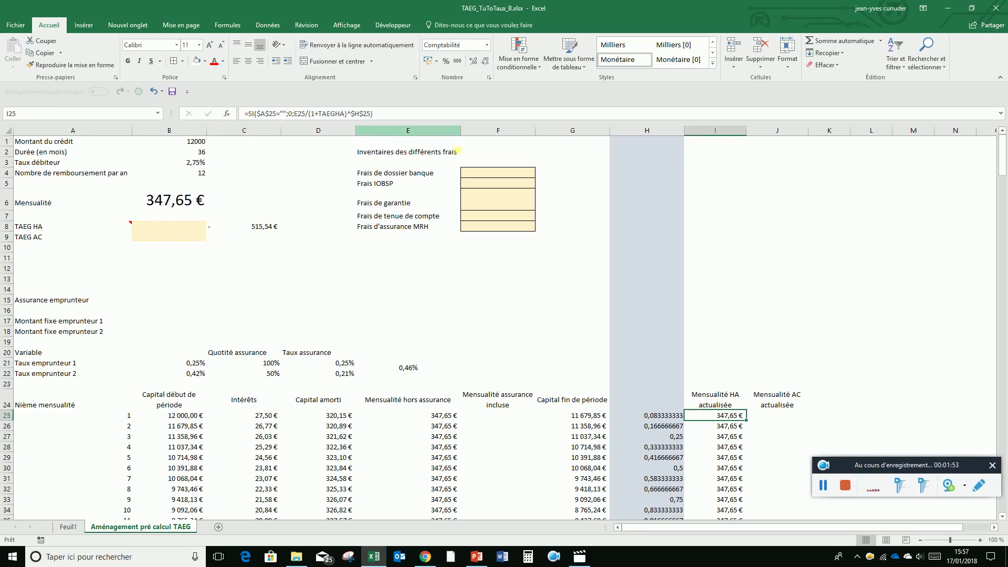
pyautogui.click(261, 114)
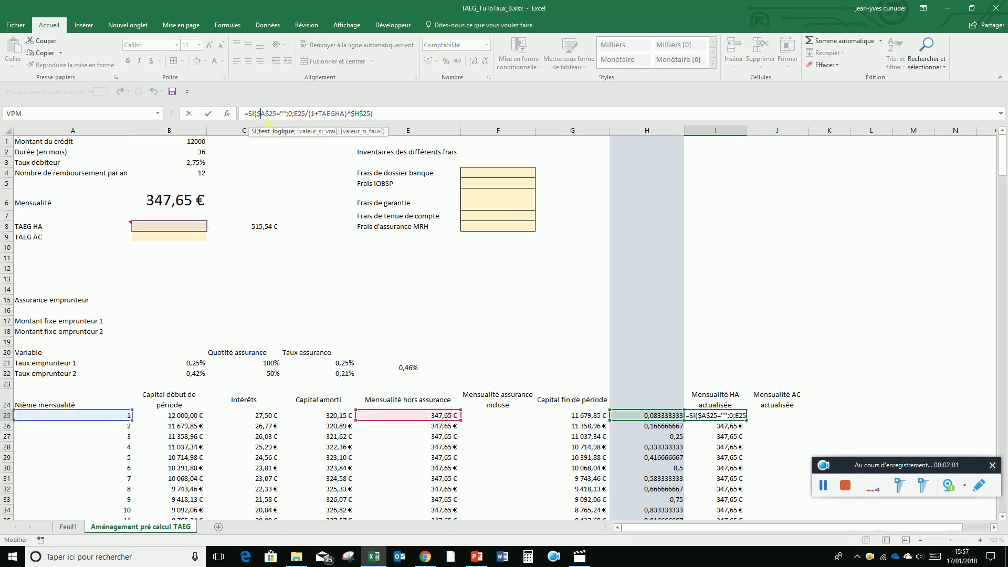
pyautogui.press('BackSpace')
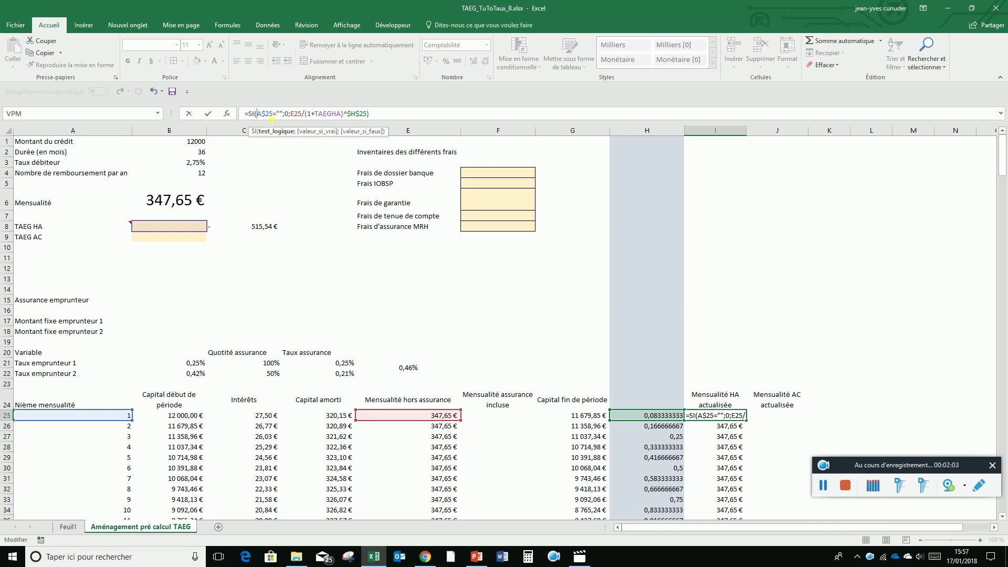
pyautogui.click(266, 115)
pyautogui.press('BackSpace')
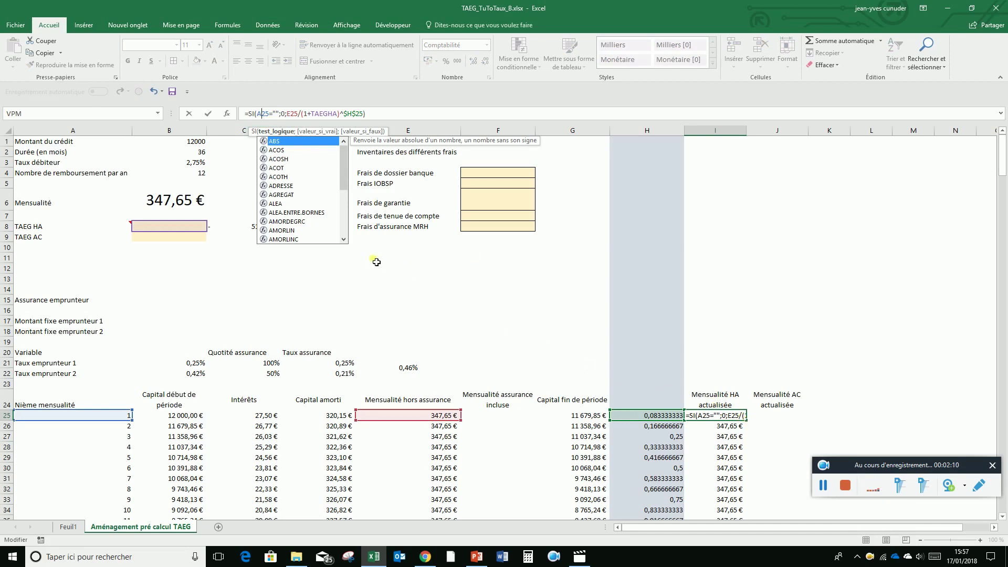
pyautogui.click(257, 114)
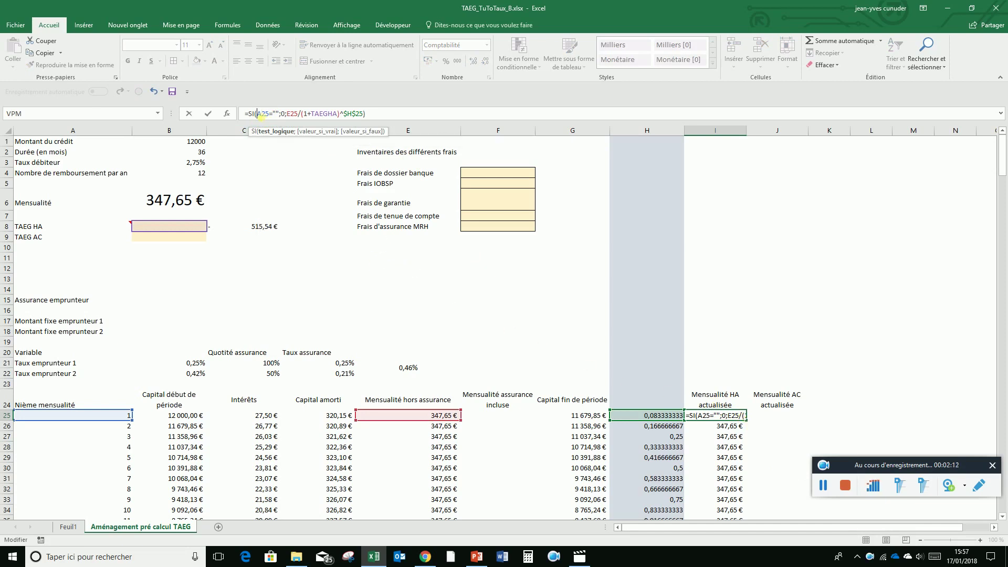
pyautogui.write('$A')
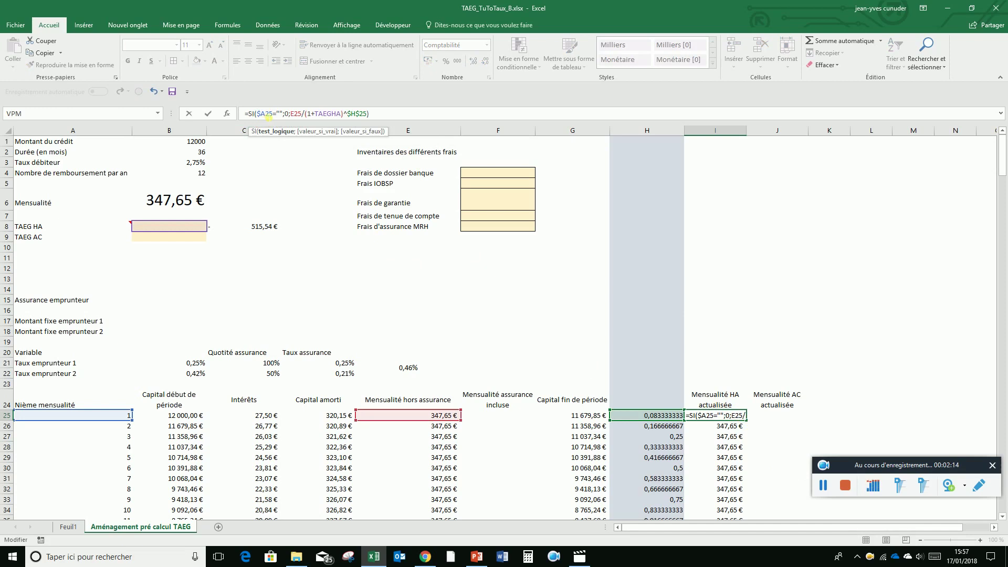
pyautogui.write('$')
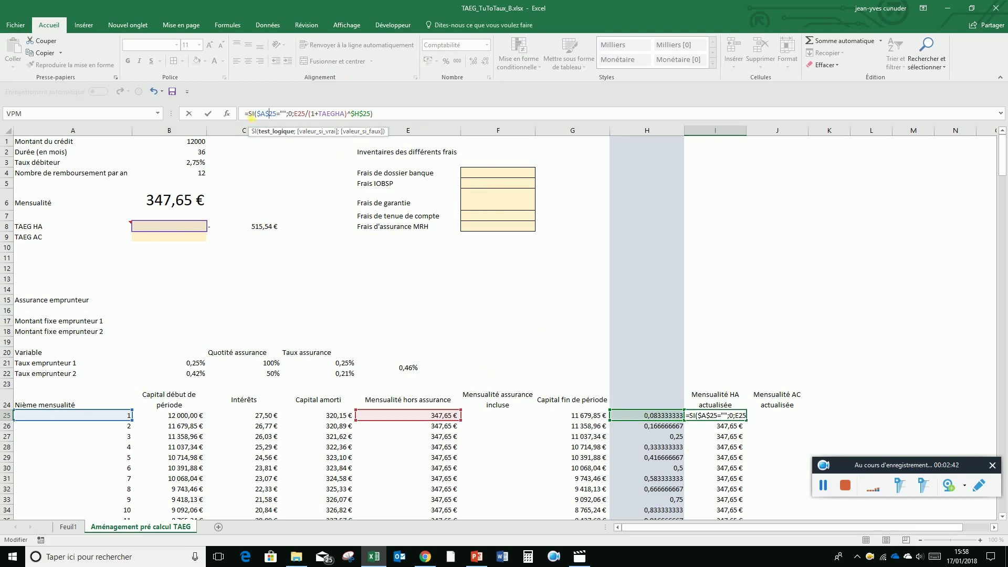
# Copy the exact text of the I25 discounting formula into J25, under Mensualité AC actualisée
pyautogui.moveTo(246, 114); pyautogui.dragTo(378, 122)
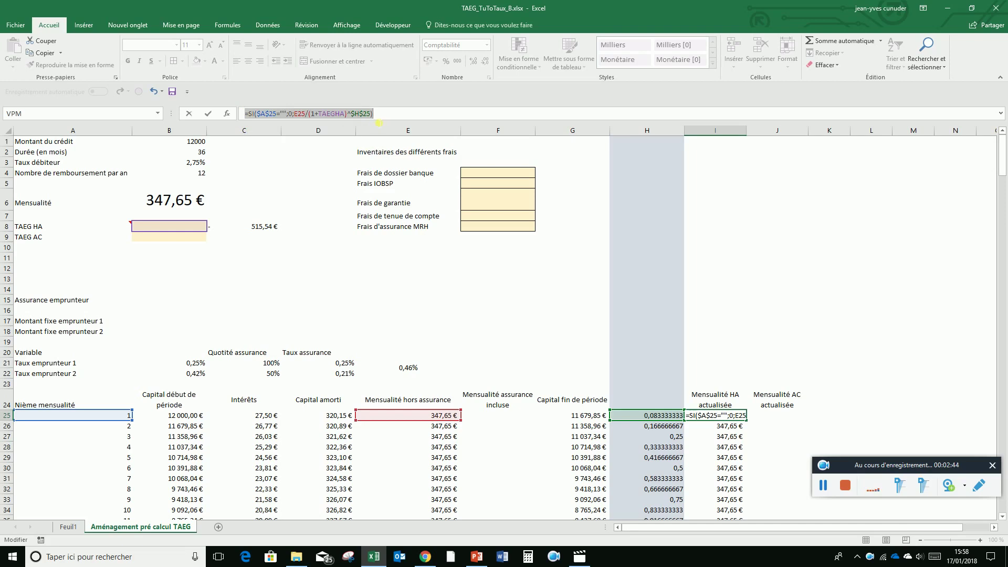
pyautogui.hotkey('ctrl', 'c')
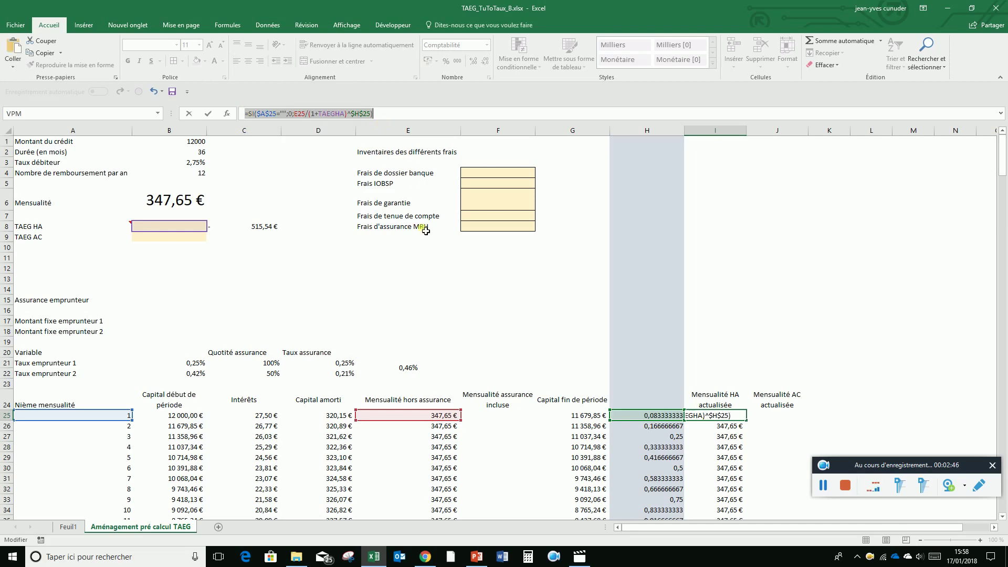
pyautogui.press('Escape')
pyautogui.click(751, 418)
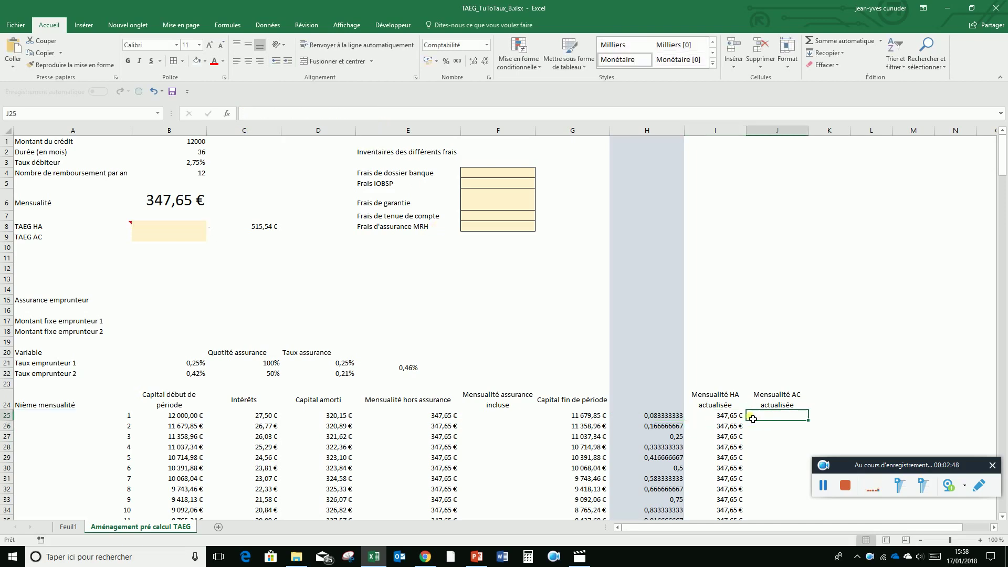
pyautogui.hotkey('ctrl', 'v')
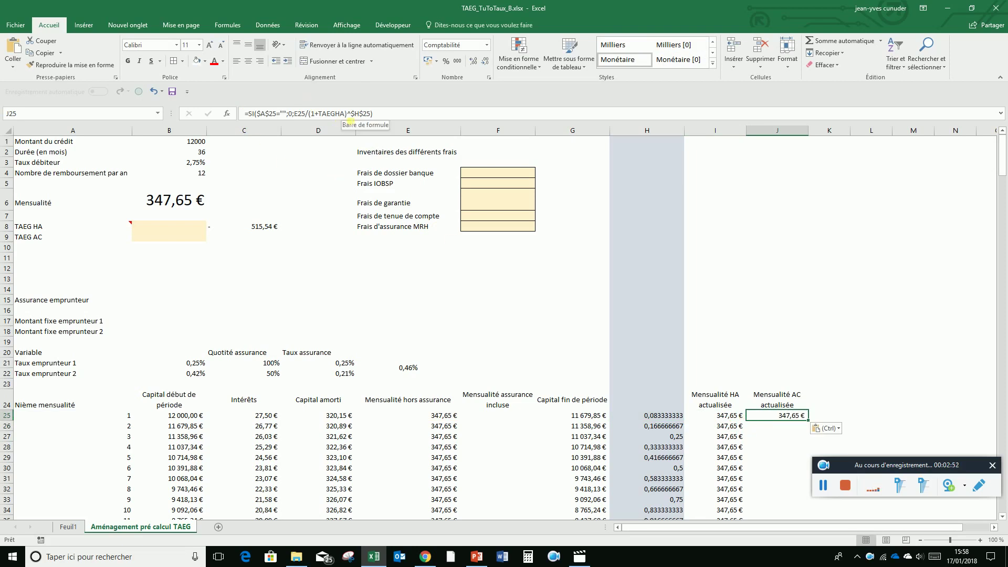
# Replace TAEGHA with TAEGAC in the J25 formula
pyautogui.click(350, 116)
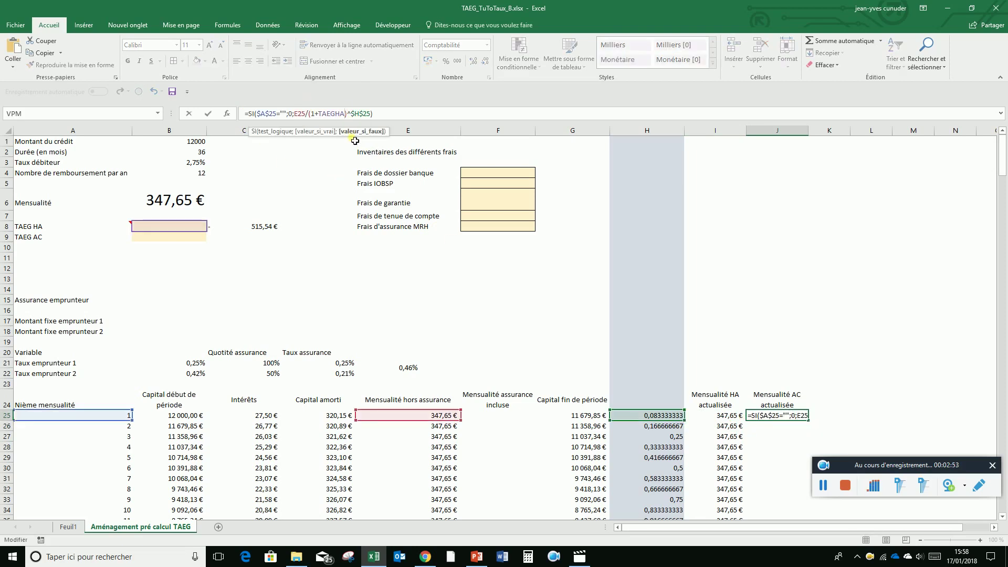
pyautogui.press('BackSpace')
pyautogui.press('BackSpace')
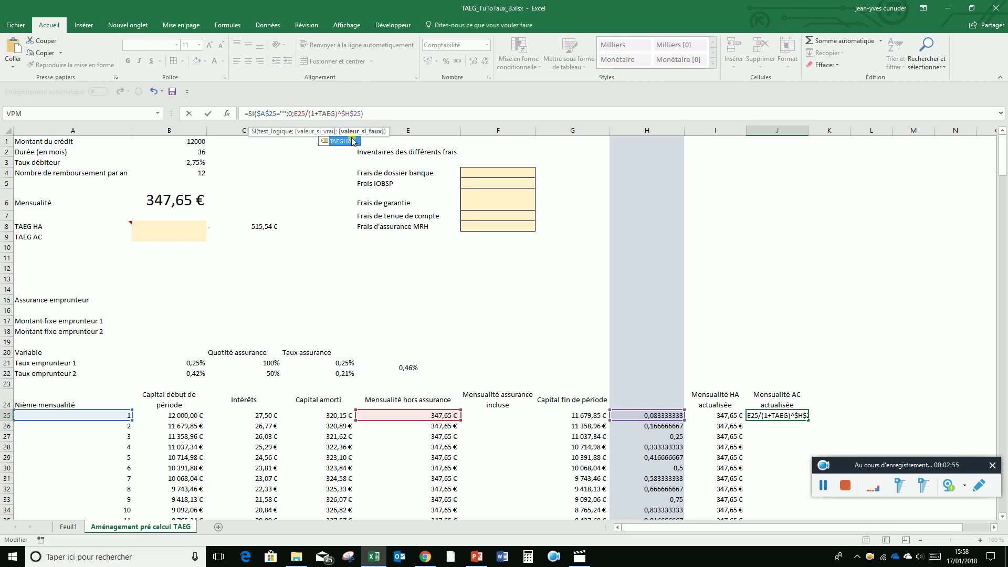
pyautogui.write('AC')
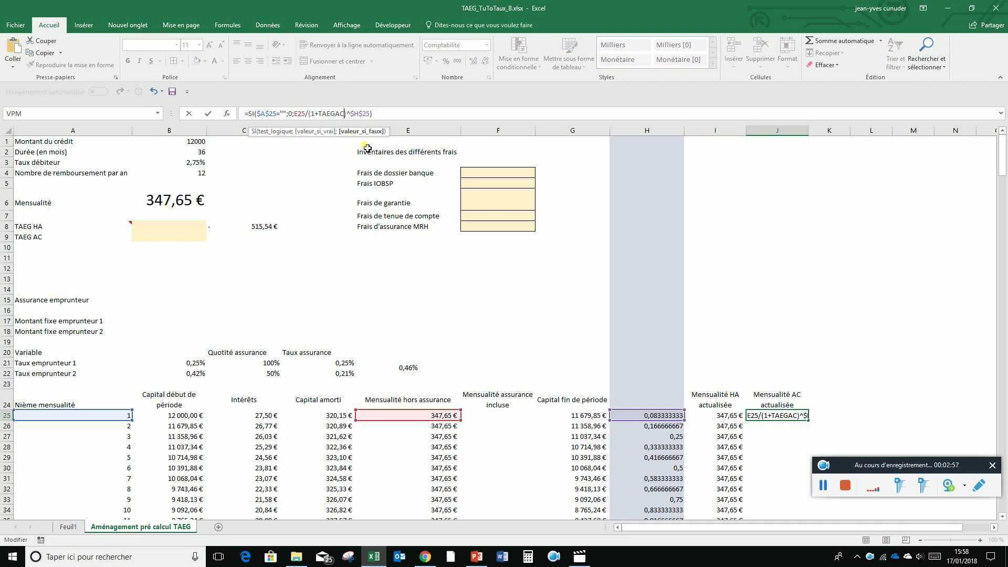
pyautogui.press('Return')
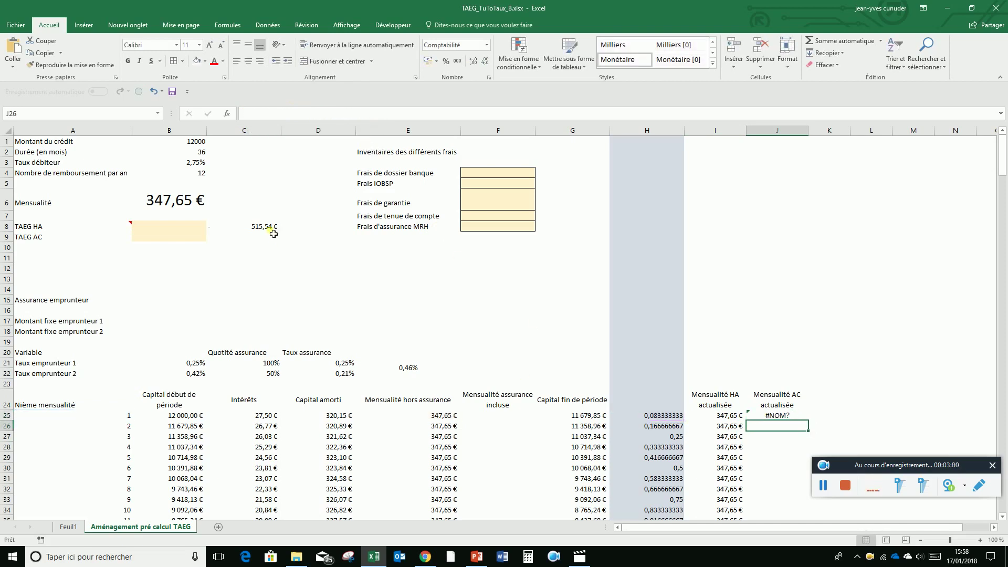
# Name cell B9, beside the TAEG AC label, TAEGAC
pyautogui.click(152, 235)
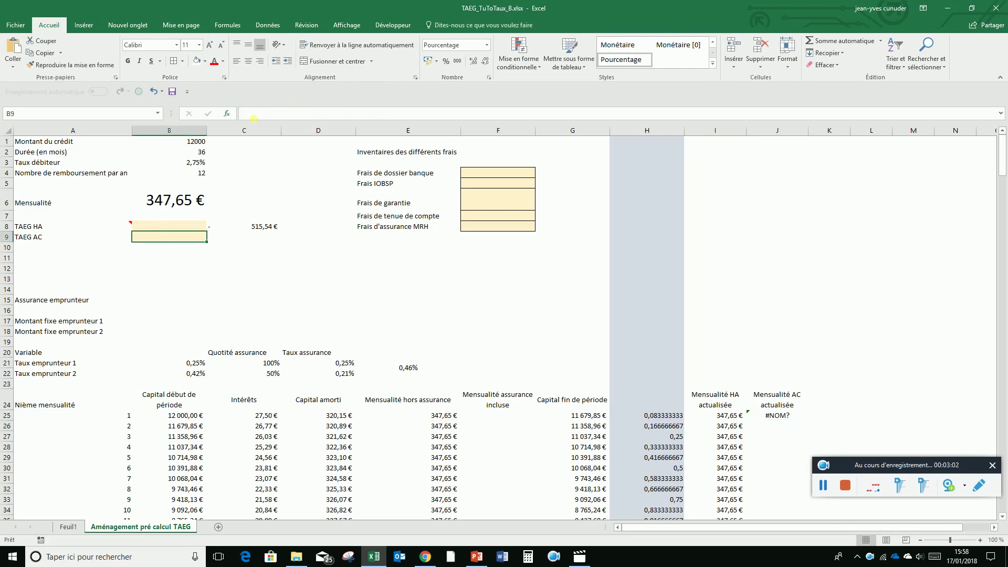
pyautogui.click(152, 113)
pyautogui.write('TAEG AC')
pyautogui.press('Return')
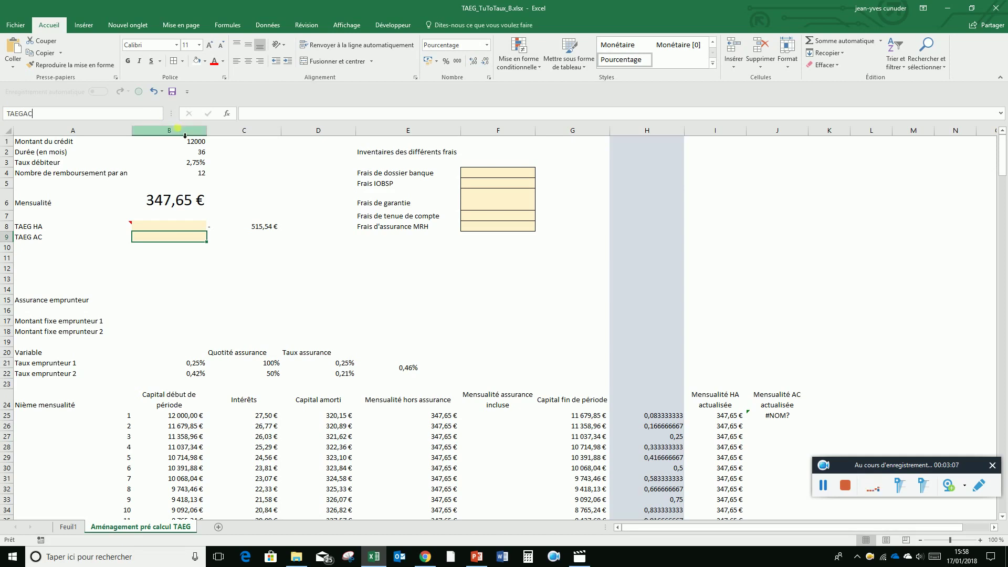
pyautogui.press('Return')
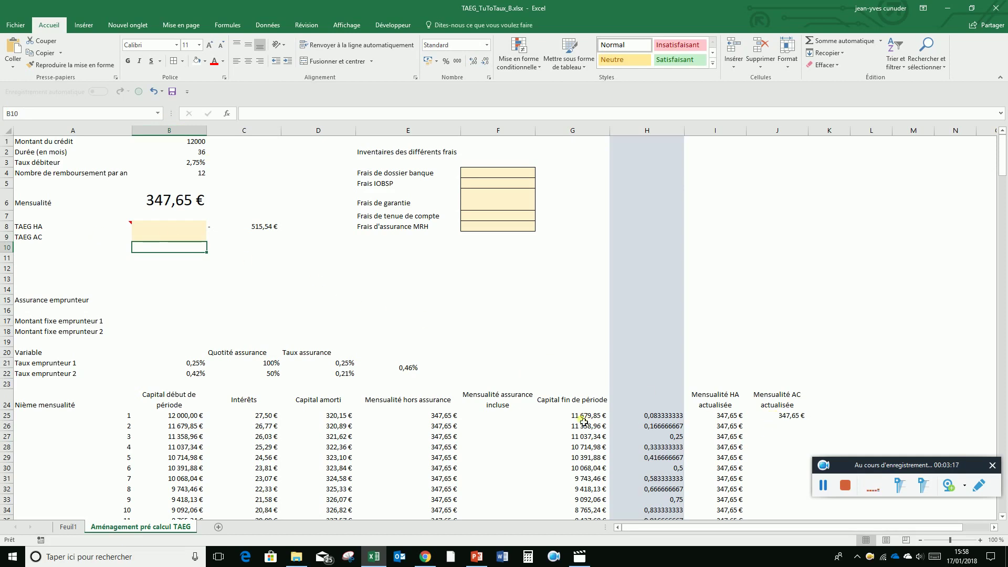
# Point the J25 formula at F25 instead of E25, giving =SI($A$25="";0;F25/(1+TAEGAC)^$H$25)
pyautogui.click(755, 418)
pyautogui.click(362, 114)
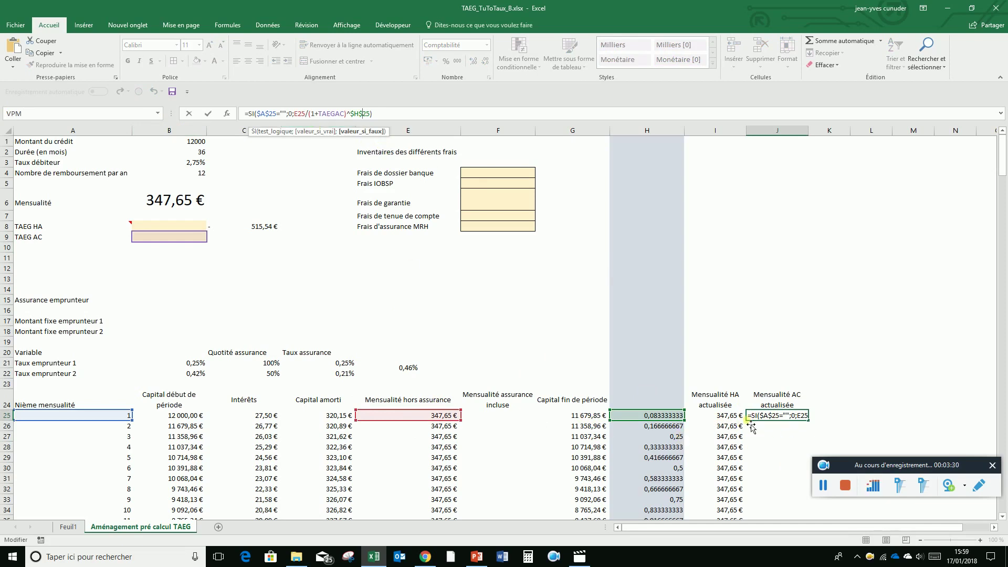
pyautogui.click(299, 116)
pyautogui.press('BackSpace')
pyautogui.write('f')
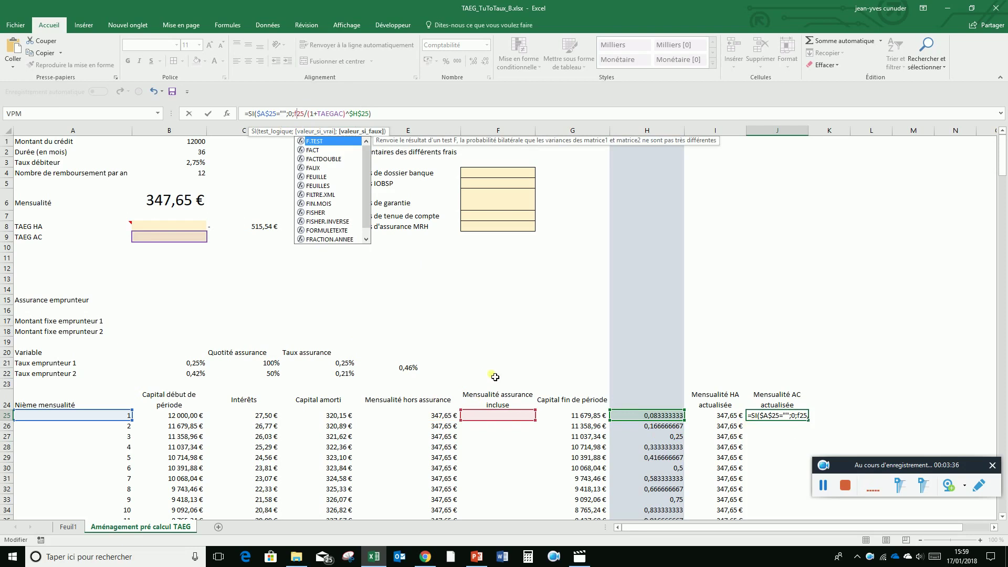
pyautogui.press('Return')
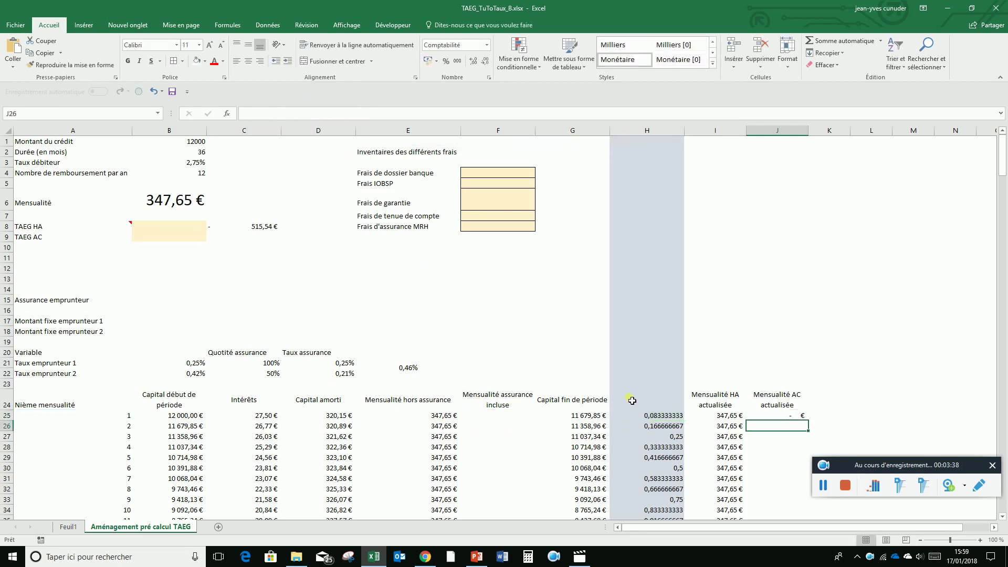
# Fill cell B15, beside Assurance emprunteur, with the light gold color used for the input cells
pyautogui.click(508, 419)
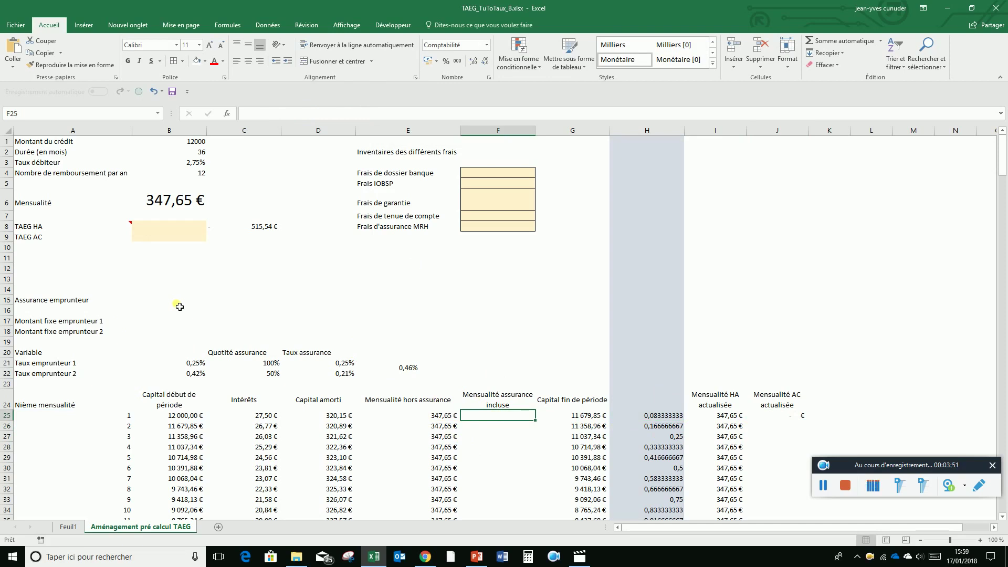
pyautogui.click(155, 306)
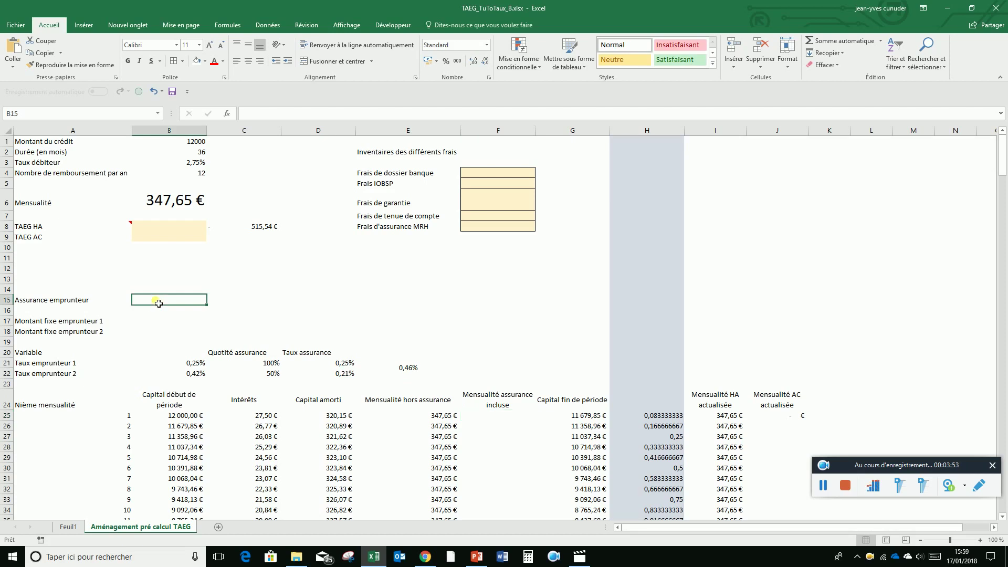
pyautogui.click(204, 61)
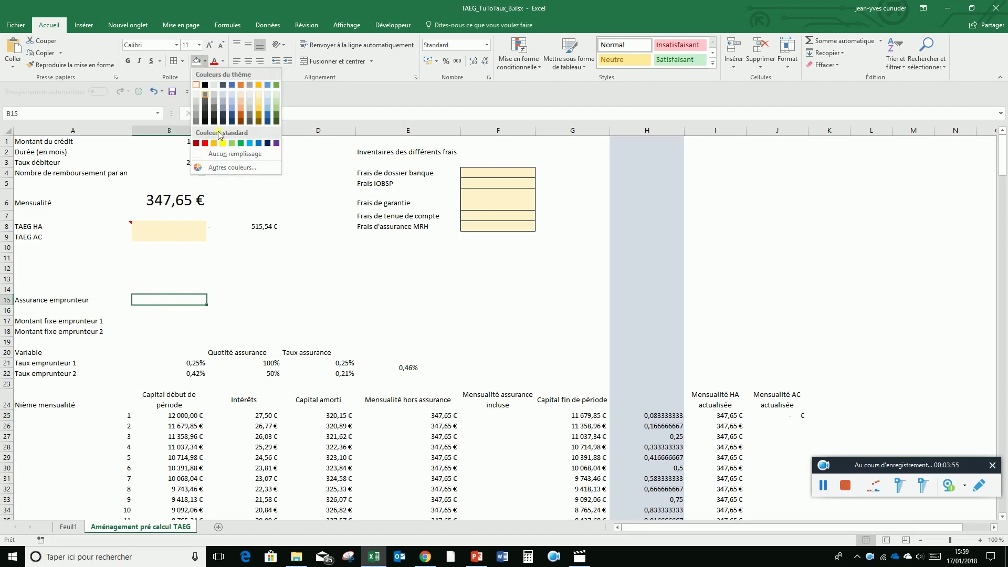
pyautogui.click(258, 96)
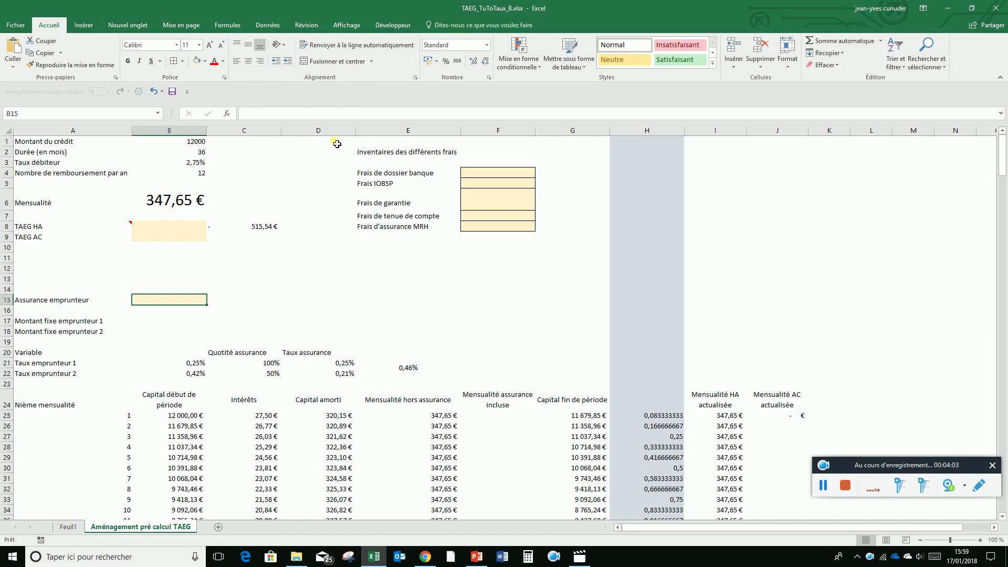
# Add a list data validation to B15 with the source FIXE;VARIABLE
pyautogui.click(271, 24)
pyautogui.click(588, 67)
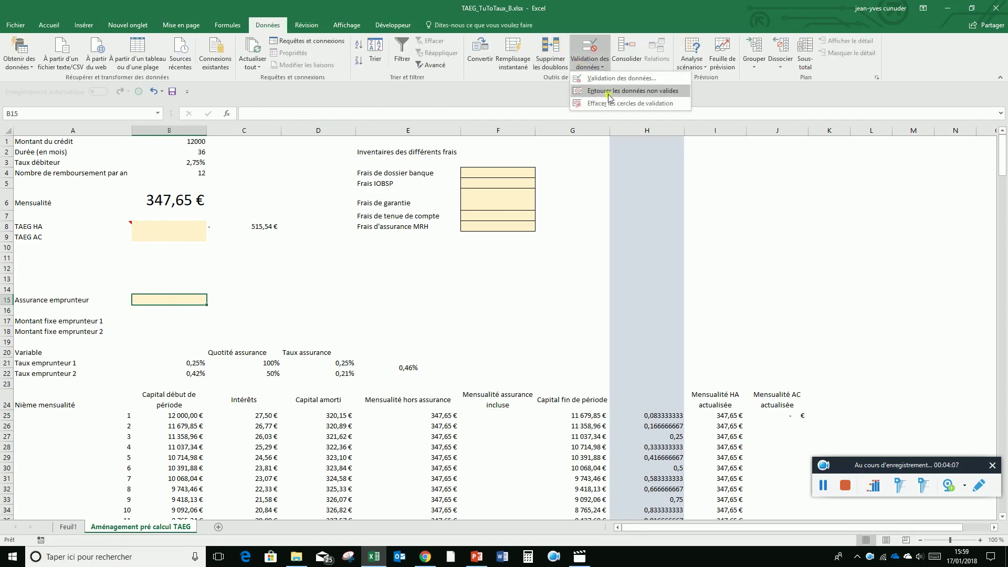
pyautogui.click(612, 81)
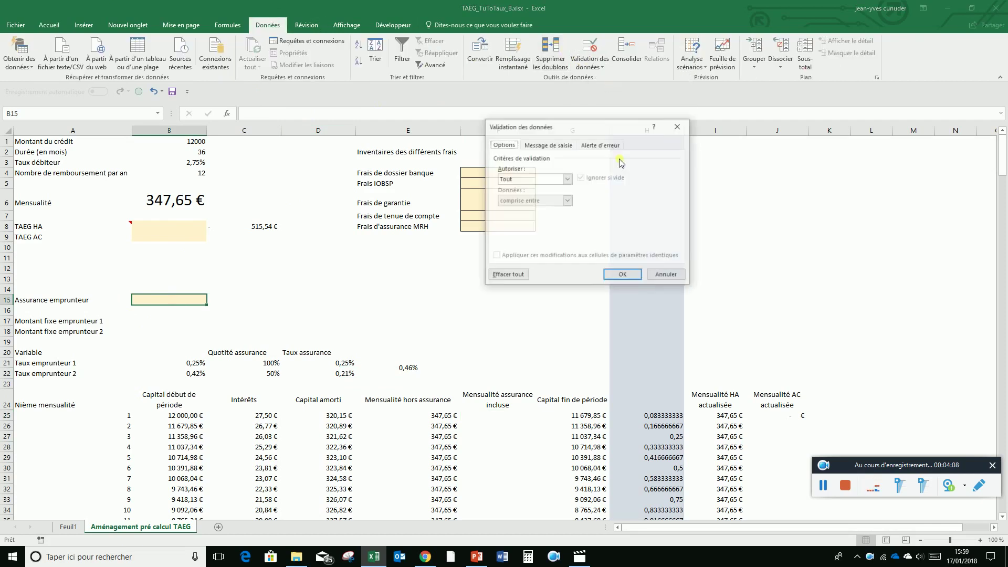
pyautogui.click(568, 179)
pyautogui.click(546, 208)
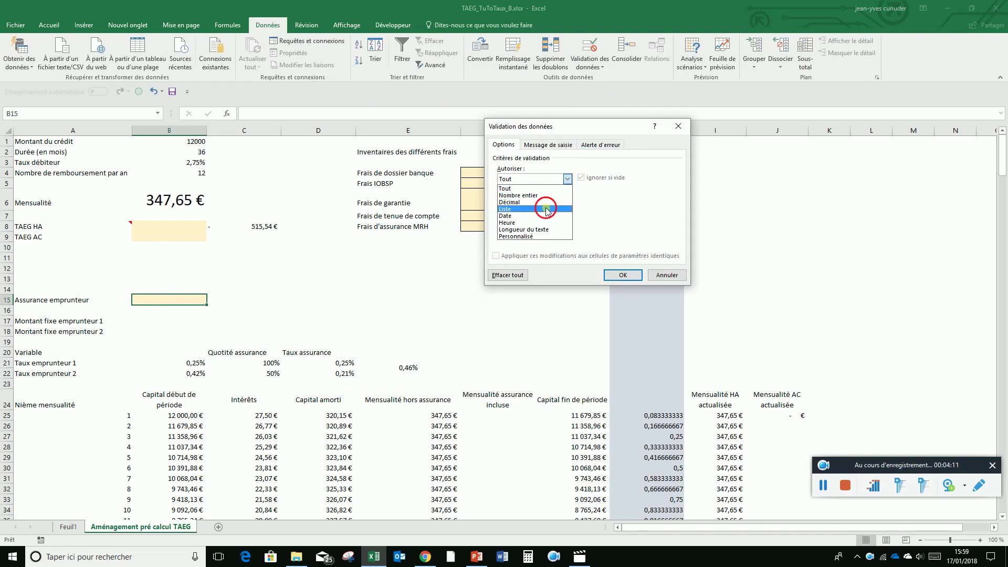
pyautogui.click(543, 222)
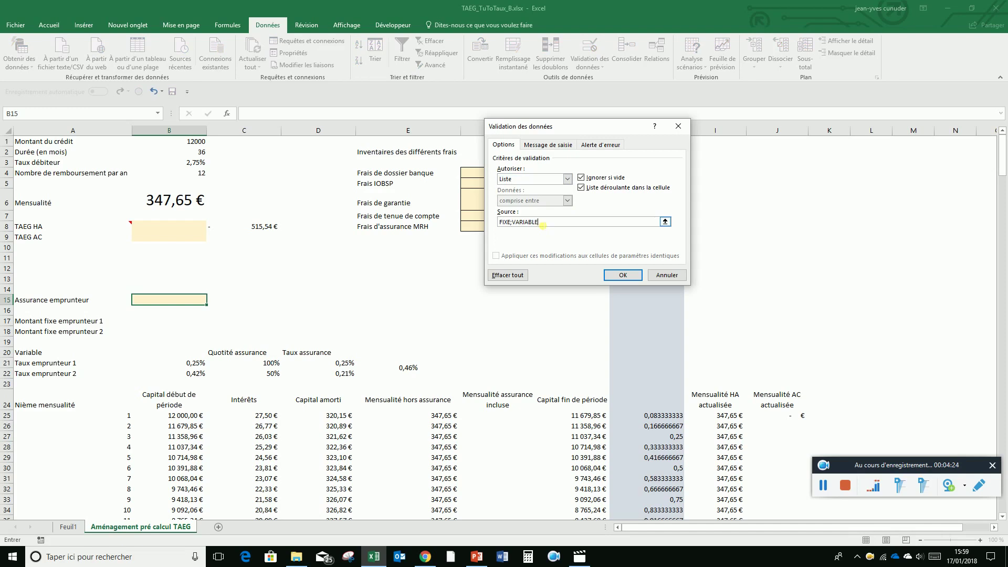
pyautogui.click(623, 275)
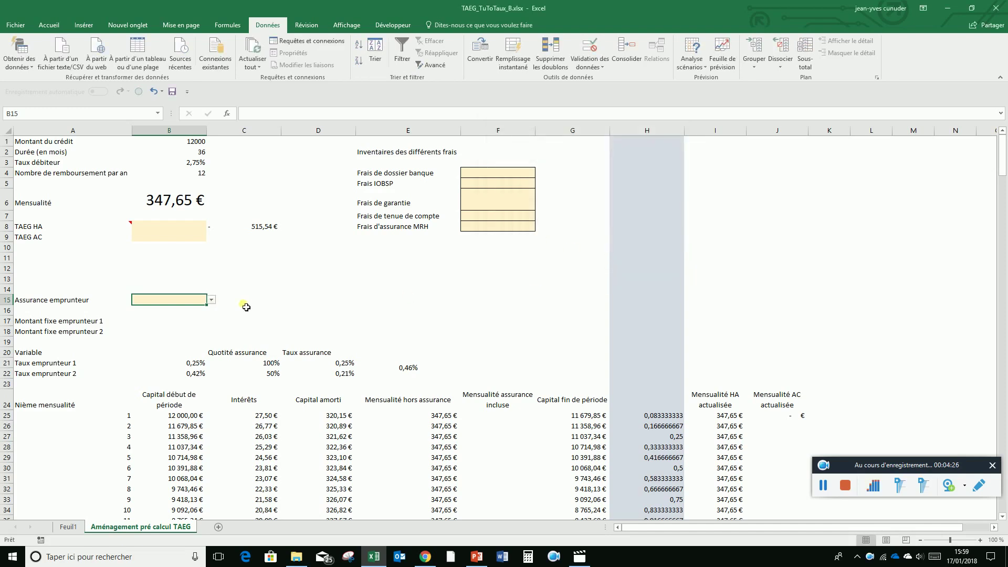
# Choose FIXE as the Assurance emprunteur option in B15
pyautogui.click(212, 301)
pyautogui.click(152, 310)
pyautogui.click(480, 420)
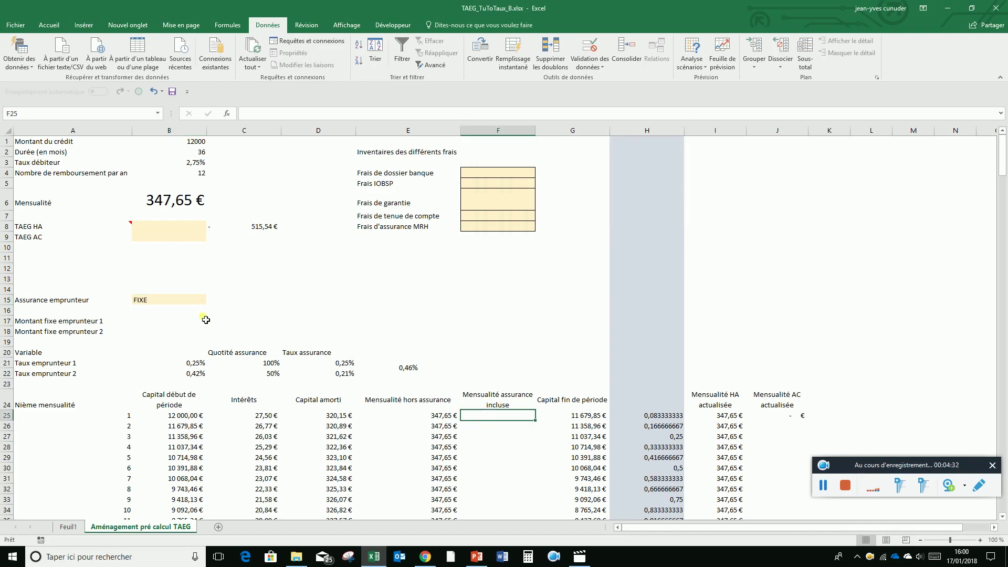
pyautogui.click(168, 302)
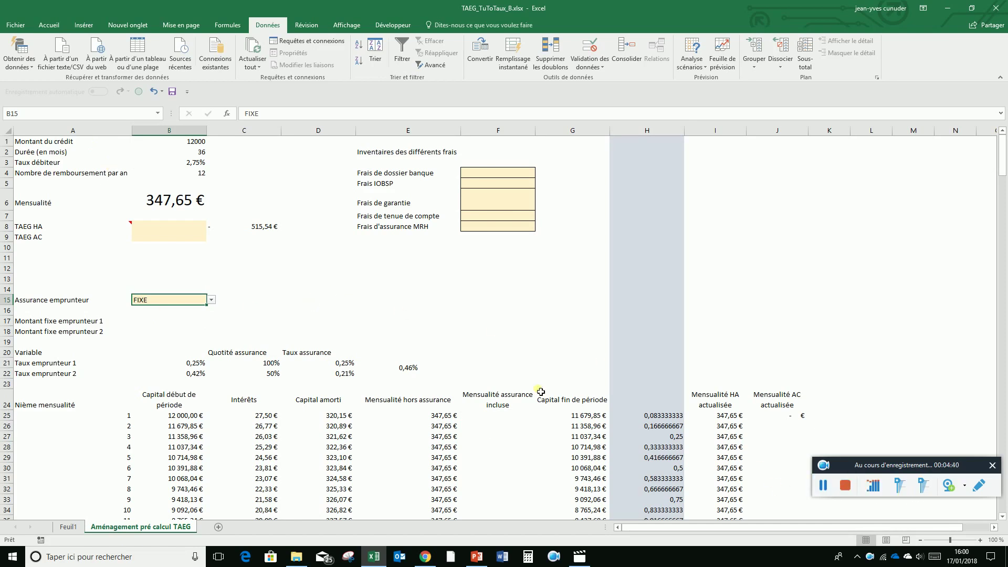
# Start the F25 formula with E25 plus an SI on B15 and "FIXE", returning Montant_assurance_fixe_1+Montant_assurance_fixe_2 when true
pyautogui.click(506, 416)
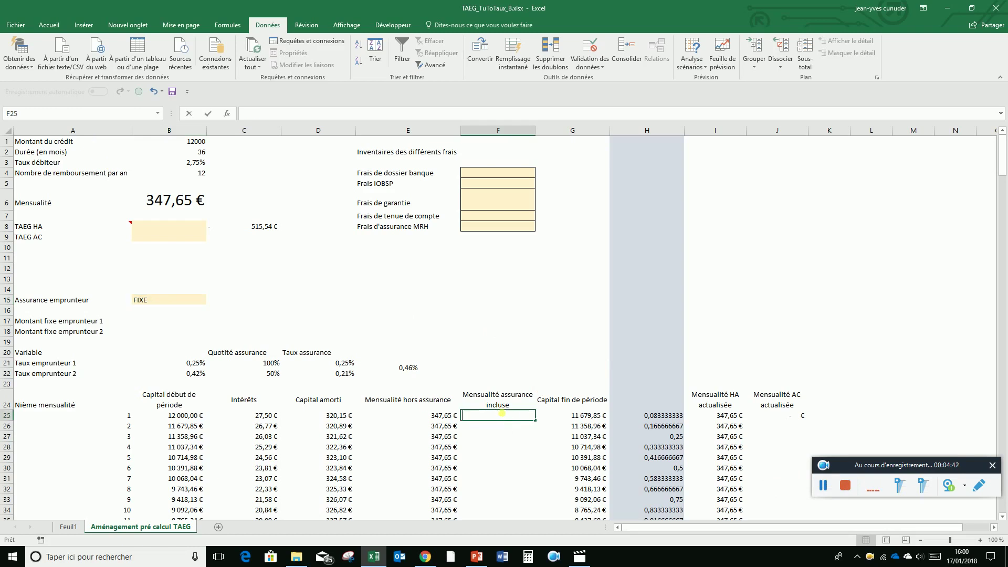
pyautogui.write('=')
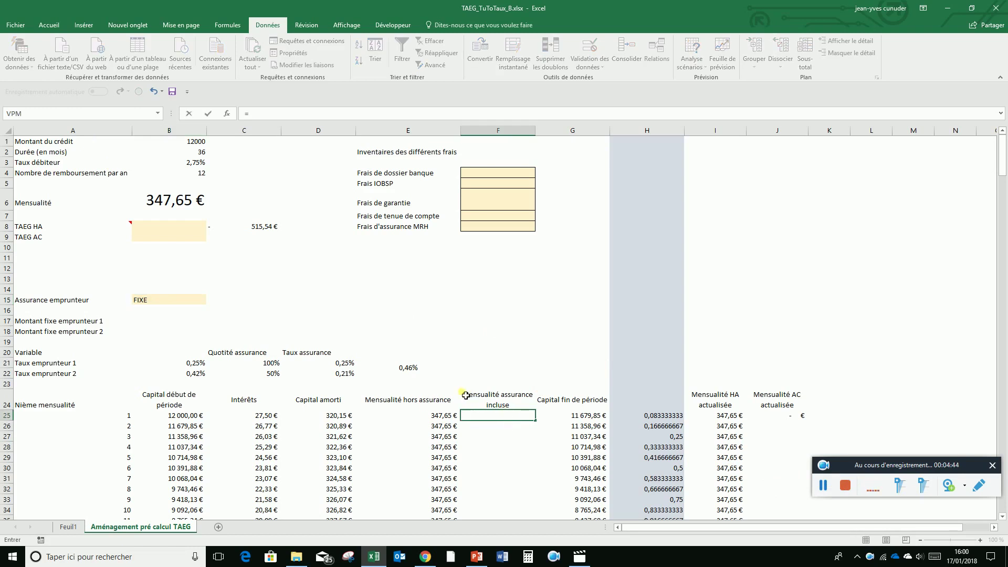
pyautogui.click(434, 416)
pyautogui.write('+')
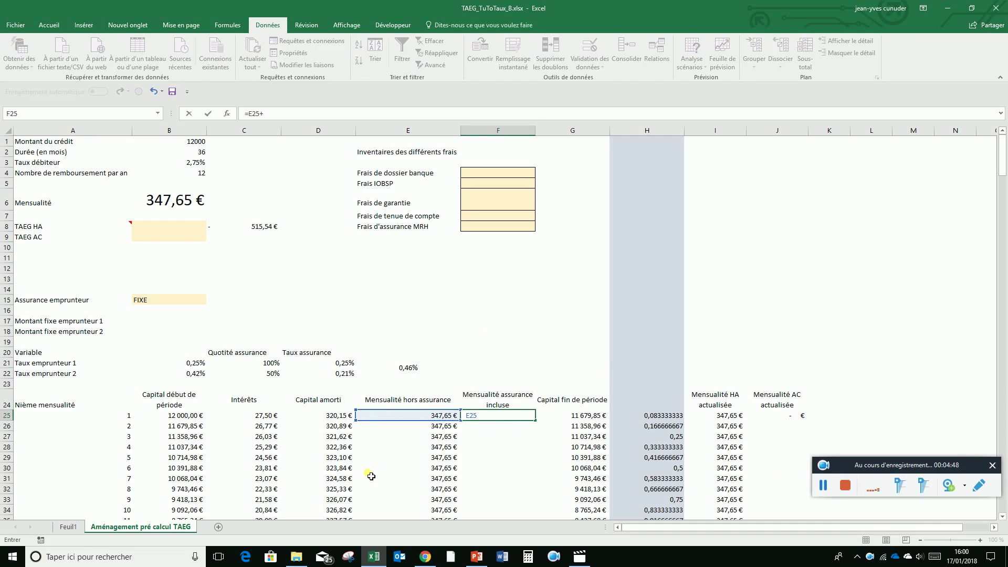
pyautogui.write('si(')
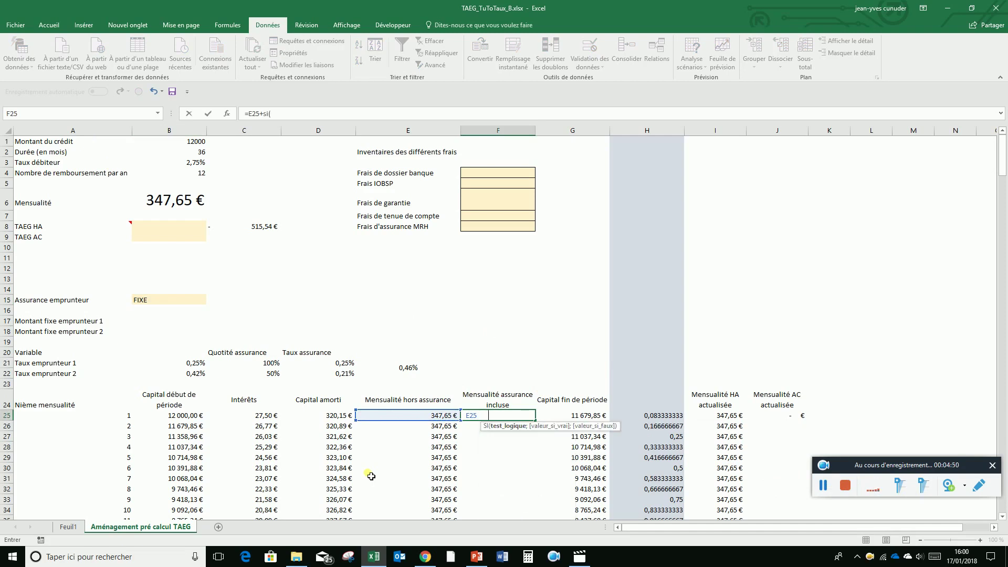
pyautogui.click(150, 302)
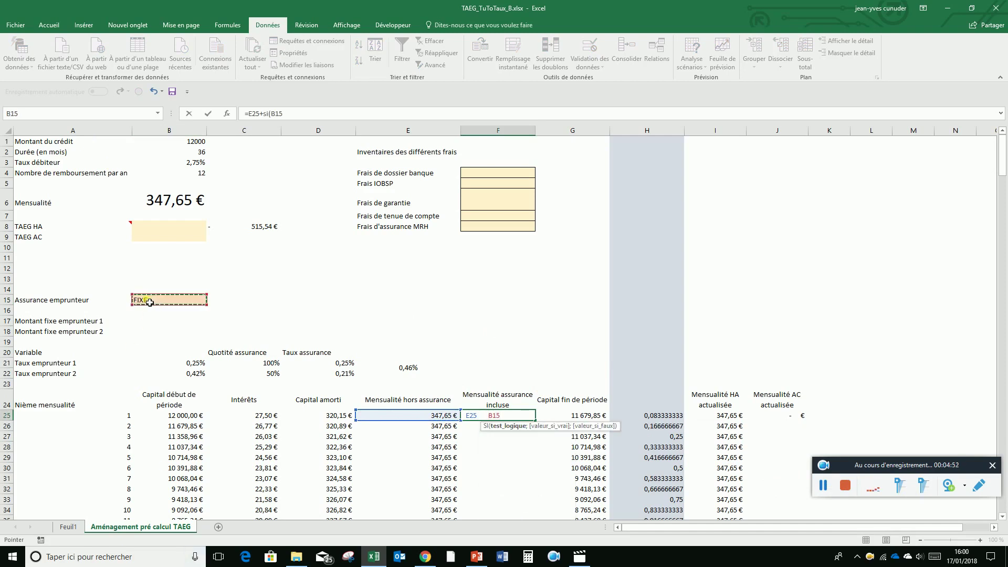
pyautogui.write('"FIXE";')
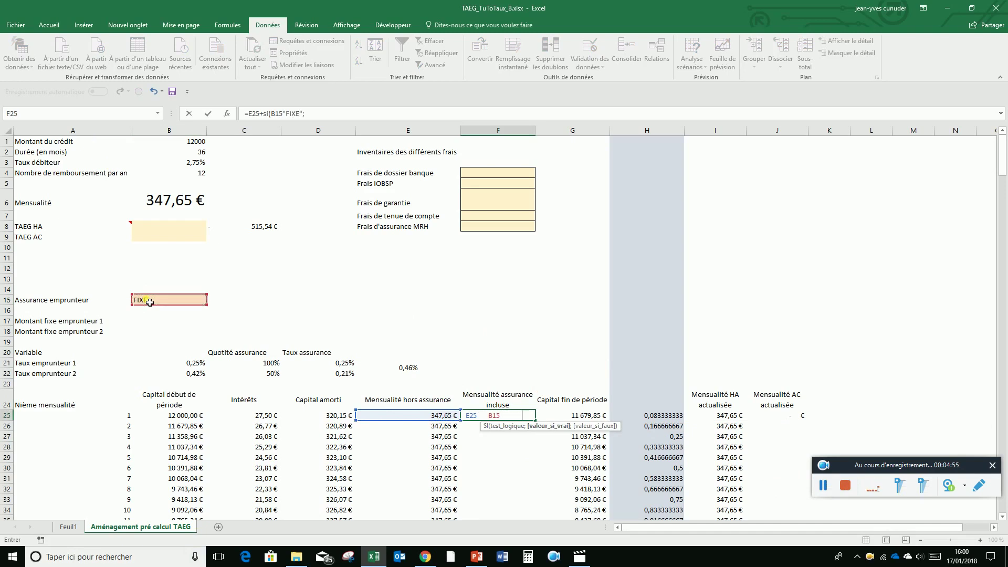
pyautogui.click(157, 326)
pyautogui.write('+')
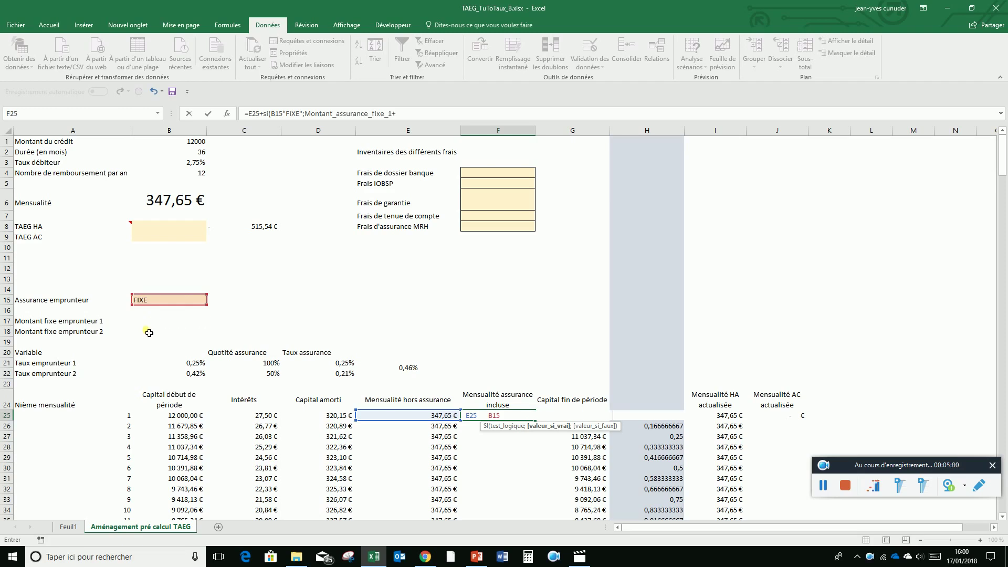
pyautogui.click(154, 335)
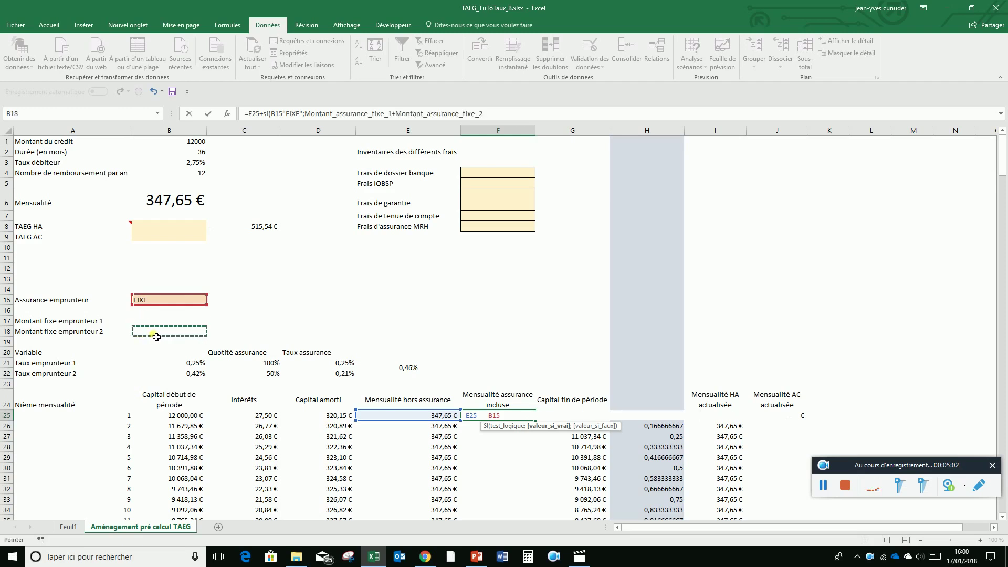
pyautogui.write(';')
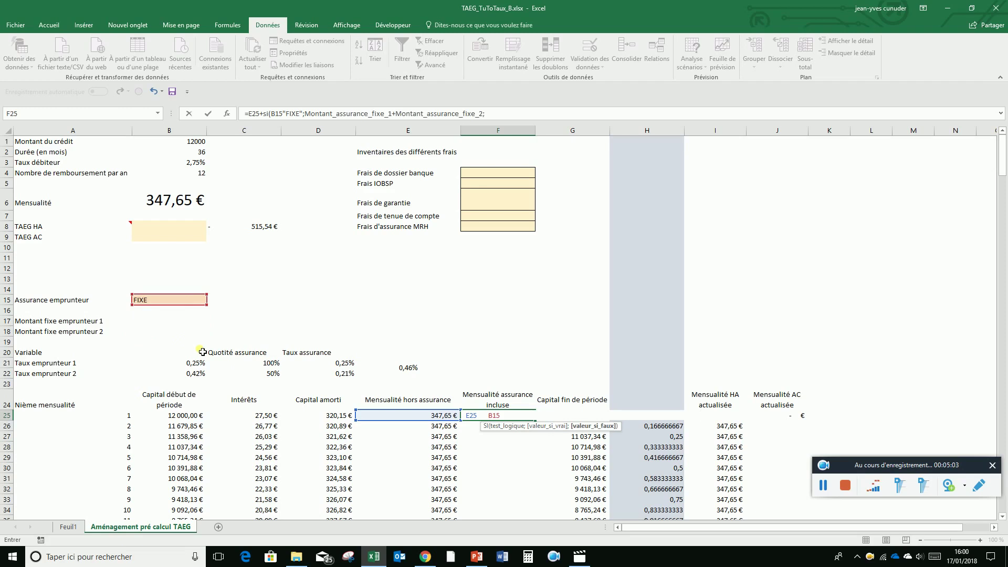
# Complete the F25 formula with taux_assurance_variable*Montant/nb_rbt_par_an as the SI function's false value
pyautogui.click(397, 373)
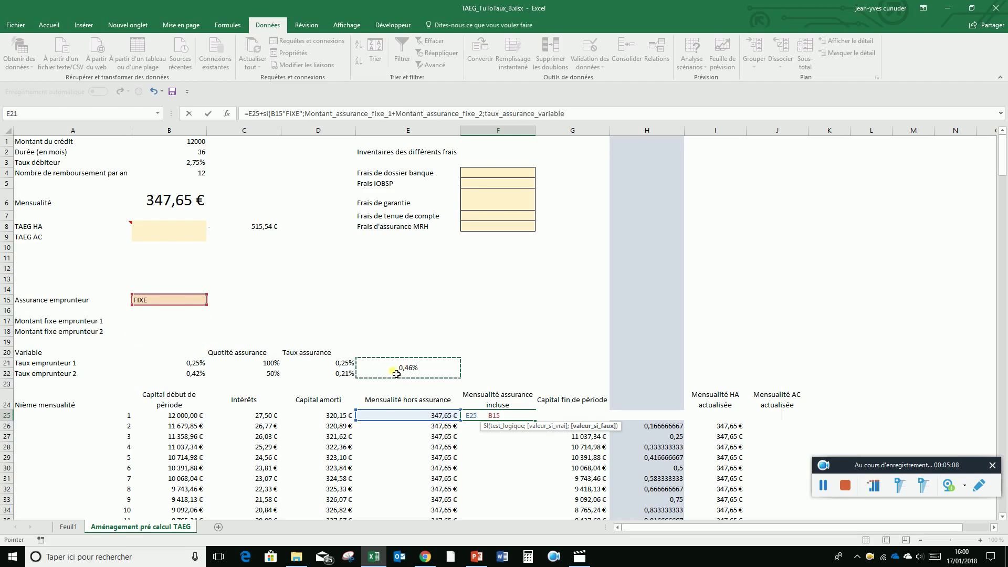
pyautogui.write('*')
pyautogui.click(182, 147)
pyautogui.write('/')
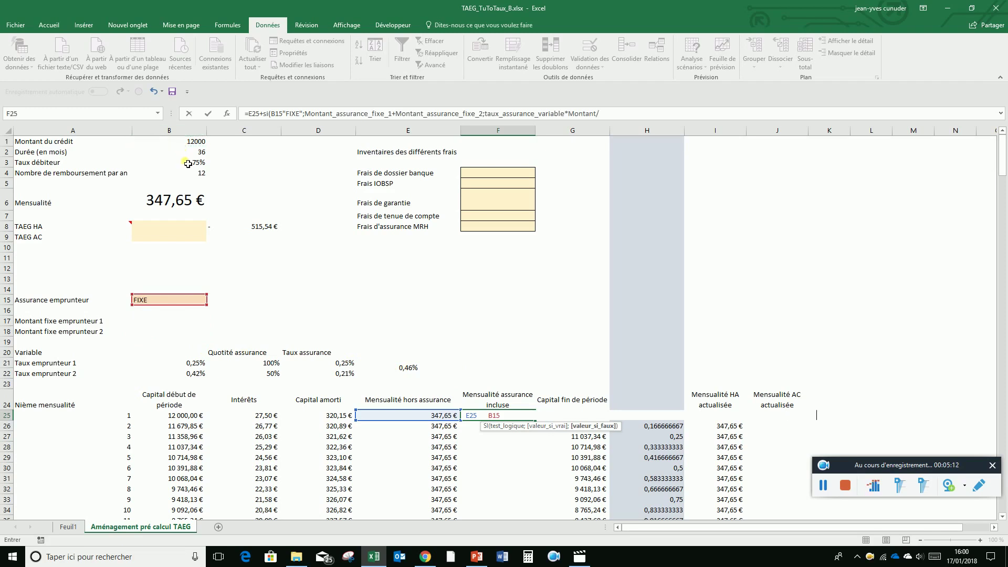
pyautogui.click(193, 179)
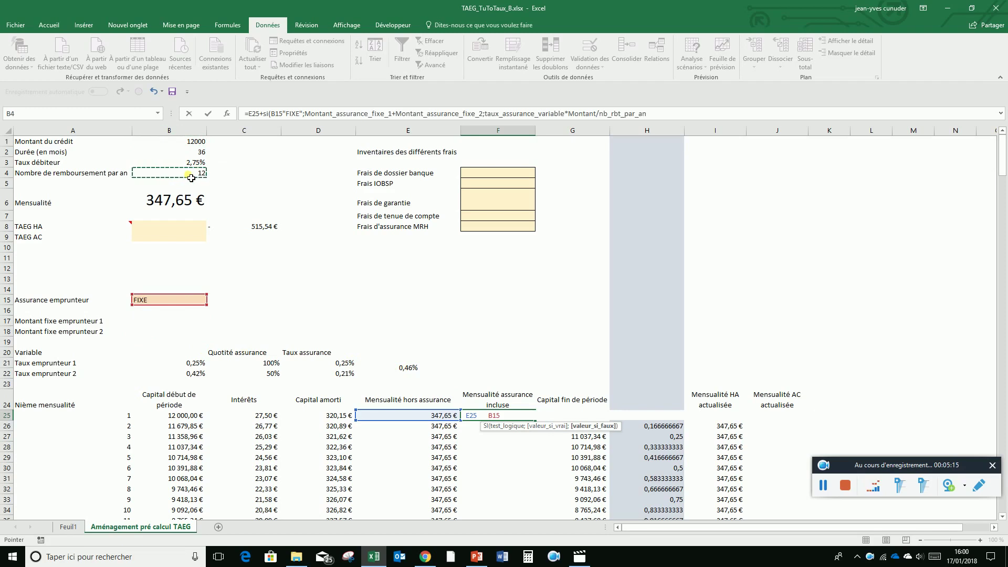
pyautogui.write(')')
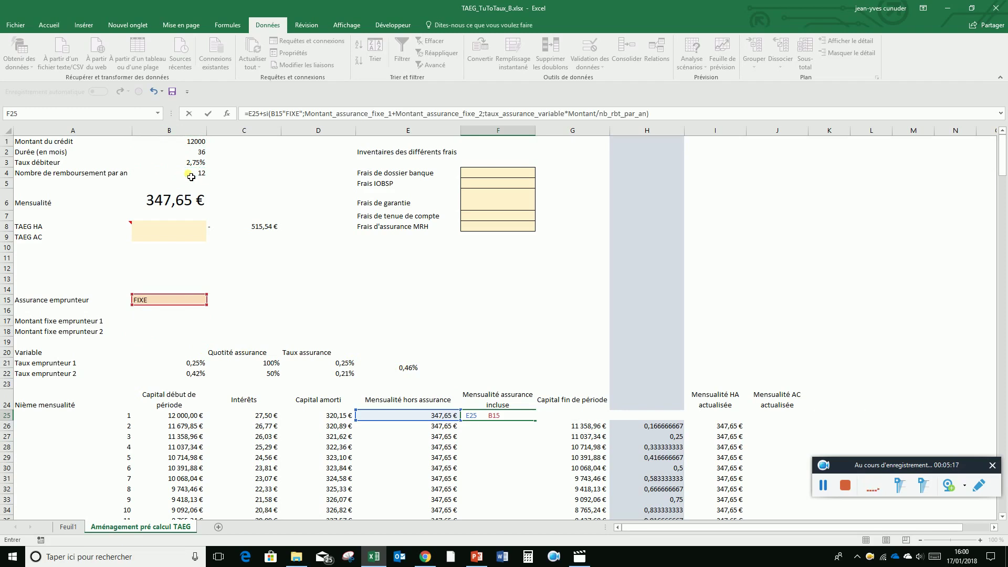
pyautogui.press('Return')
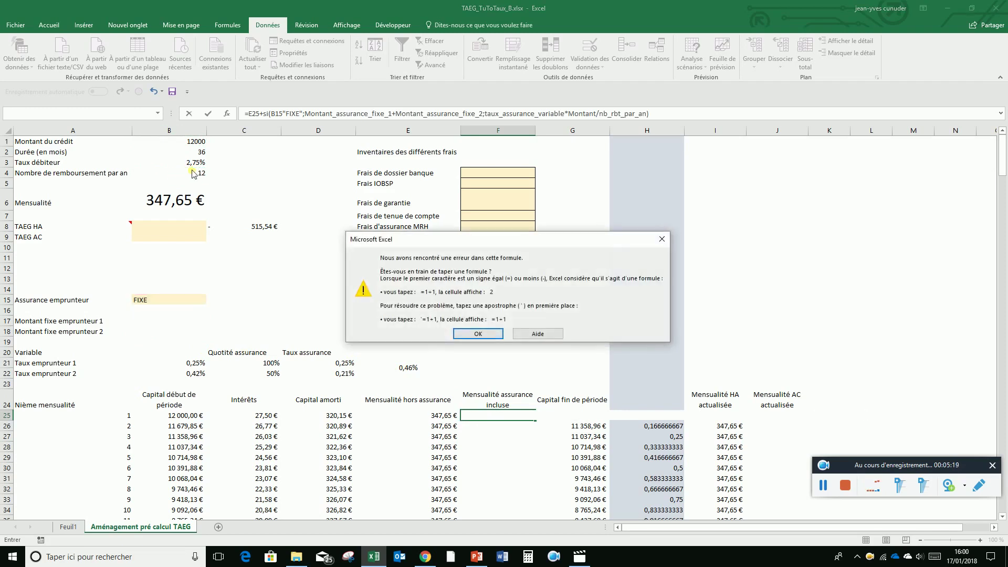
# Correct the SI test in the F25 formula to B15="FIXE" by inserting the missing equals sign
pyautogui.click(465, 335)
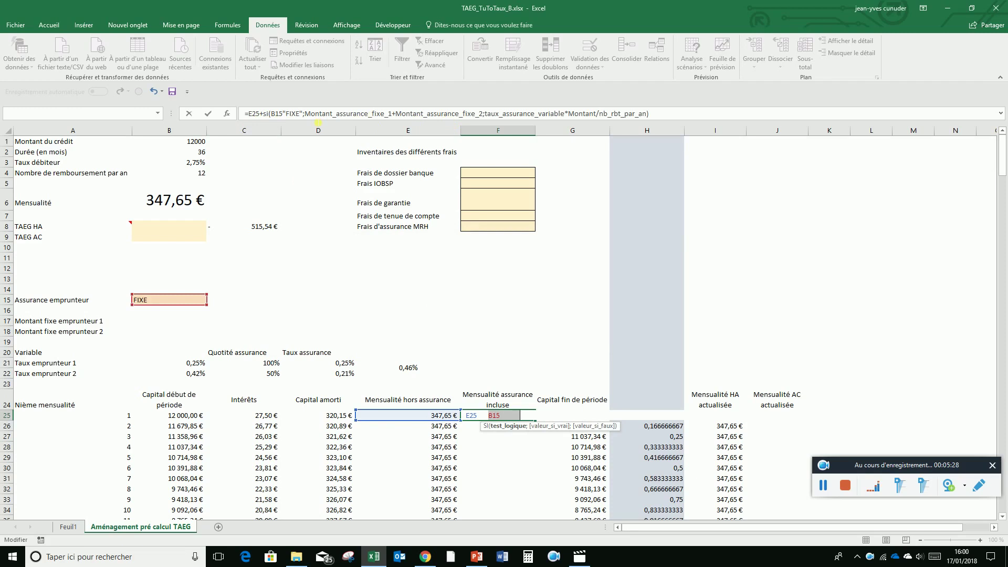
pyautogui.click(286, 120)
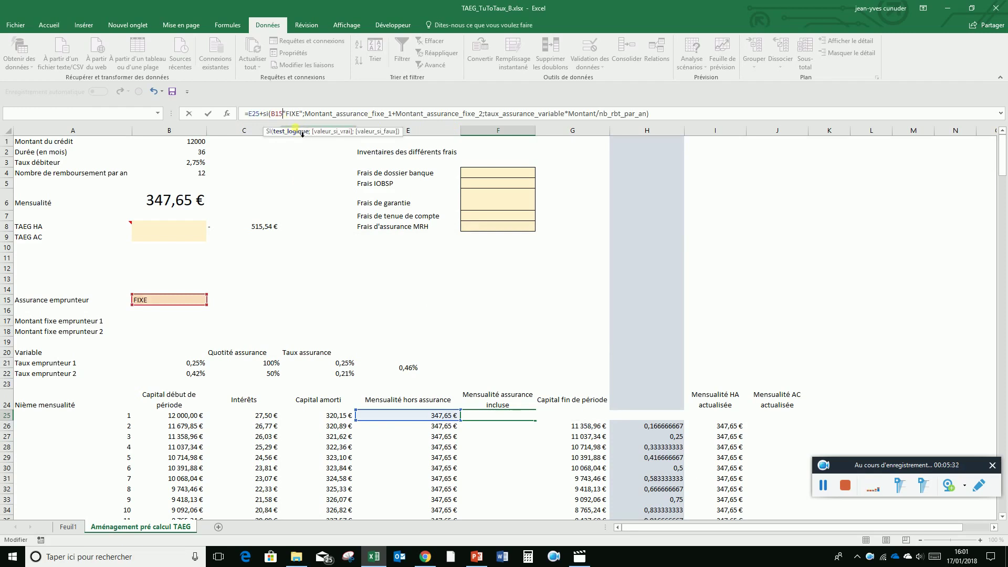
pyautogui.write('=')
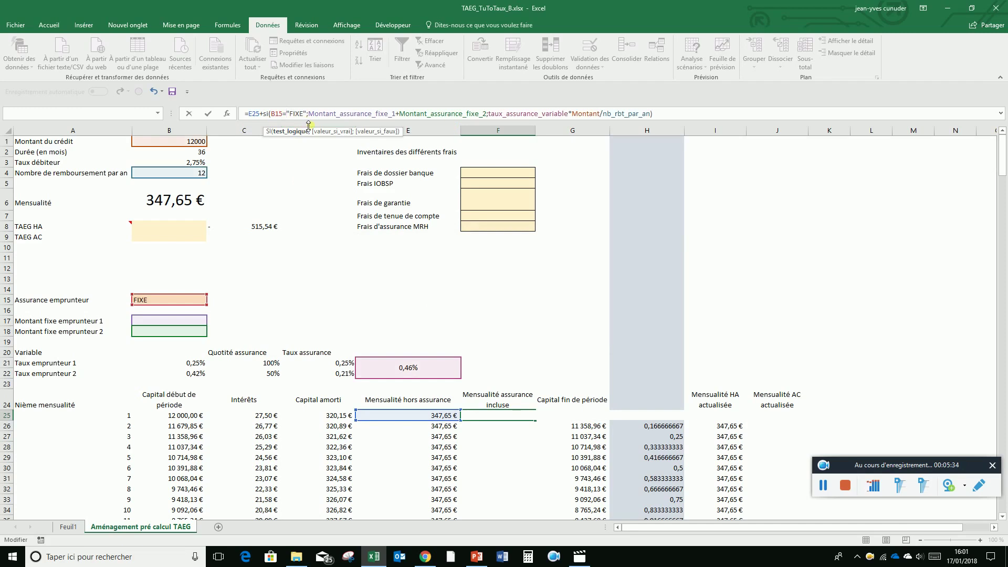
pyautogui.press('Return')
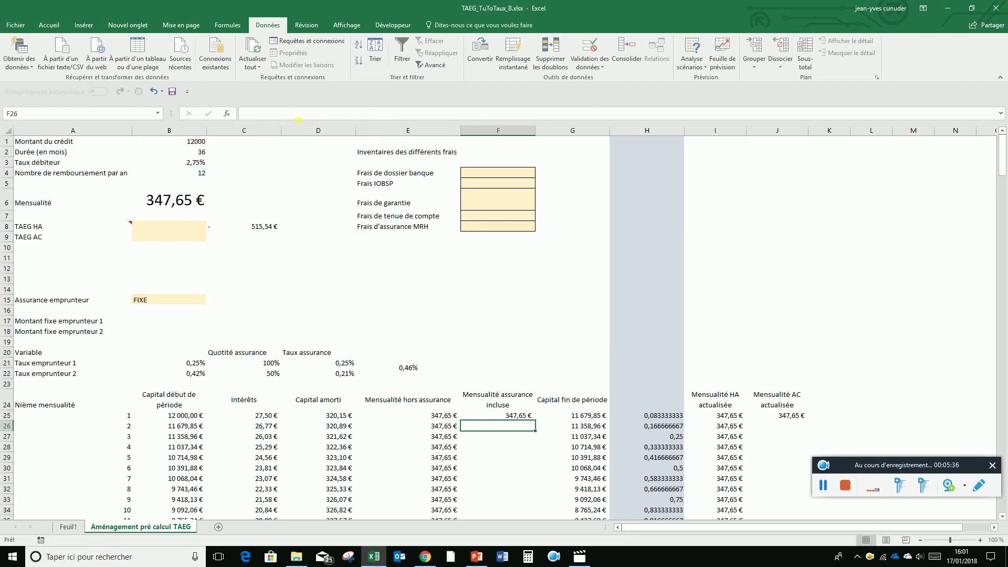
# Switch the Assurance emprunteur choice in B15 to VARIABLE
pyautogui.click(496, 417)
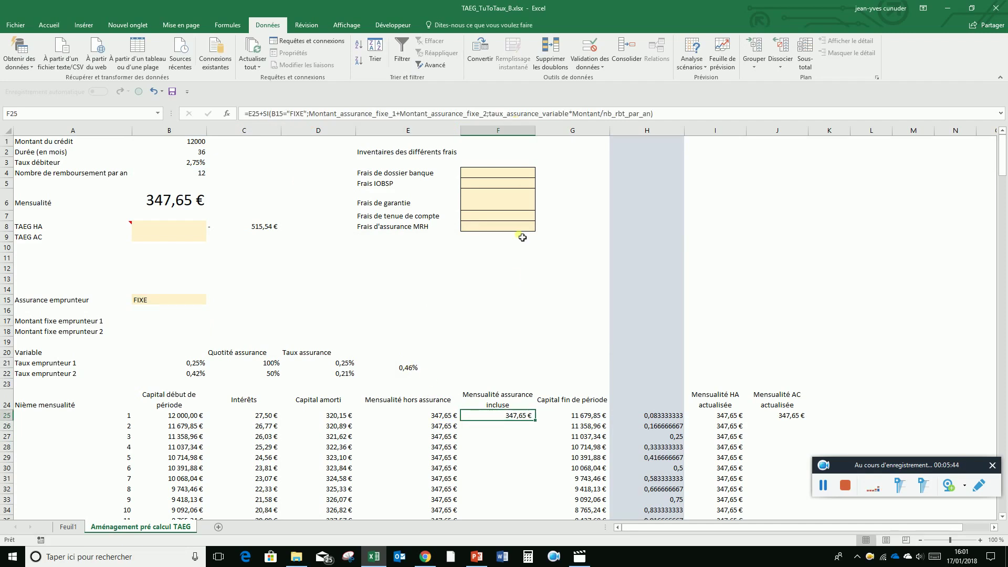
pyautogui.click(181, 302)
pyautogui.click(212, 300)
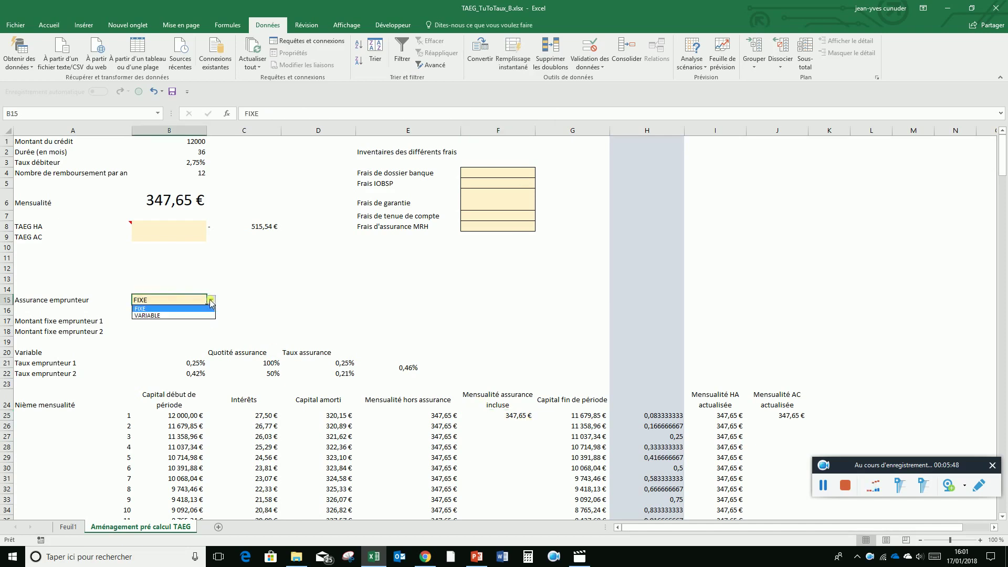
pyautogui.click(200, 316)
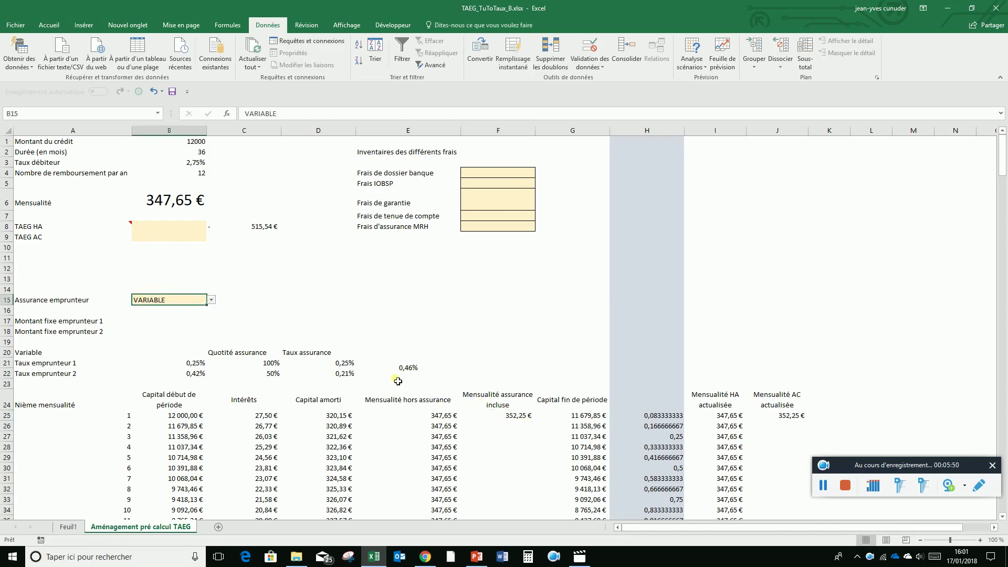
# Fill the F25 formula down the Mensualité assurance incluse column to row 319
pyautogui.click(500, 415)
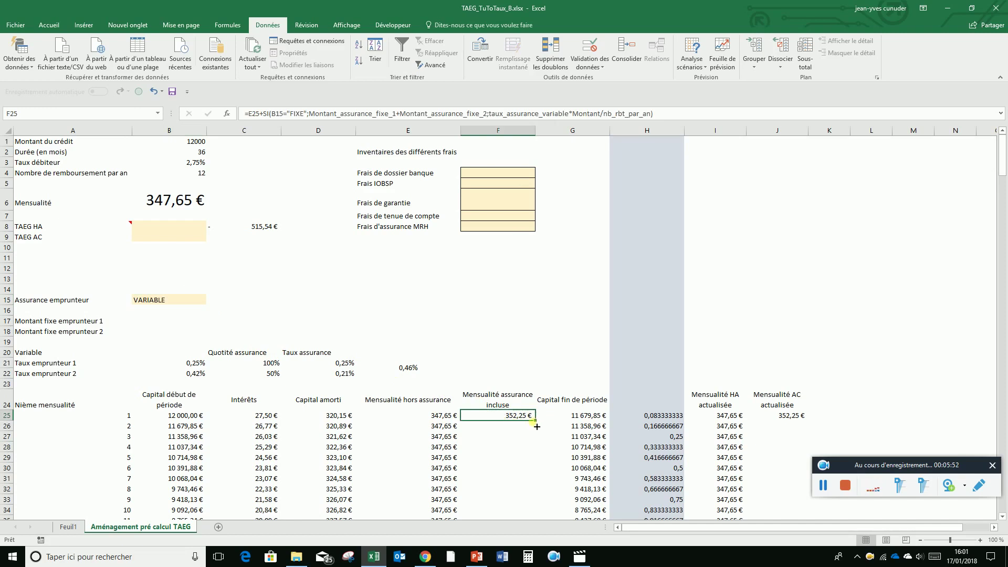
pyautogui.moveTo(539, 426); pyautogui.dragTo(557, 451)
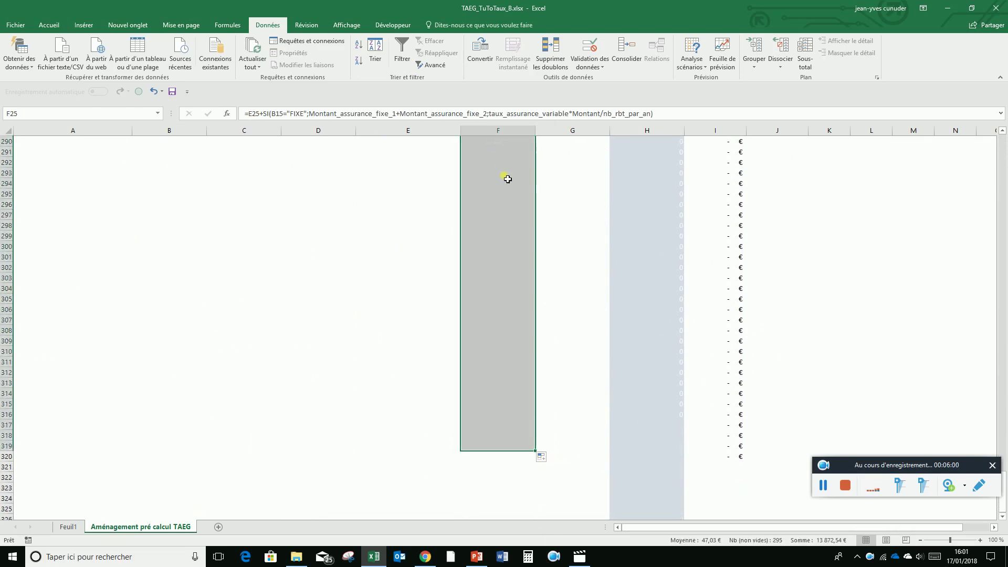
pyautogui.click(1004, 150)
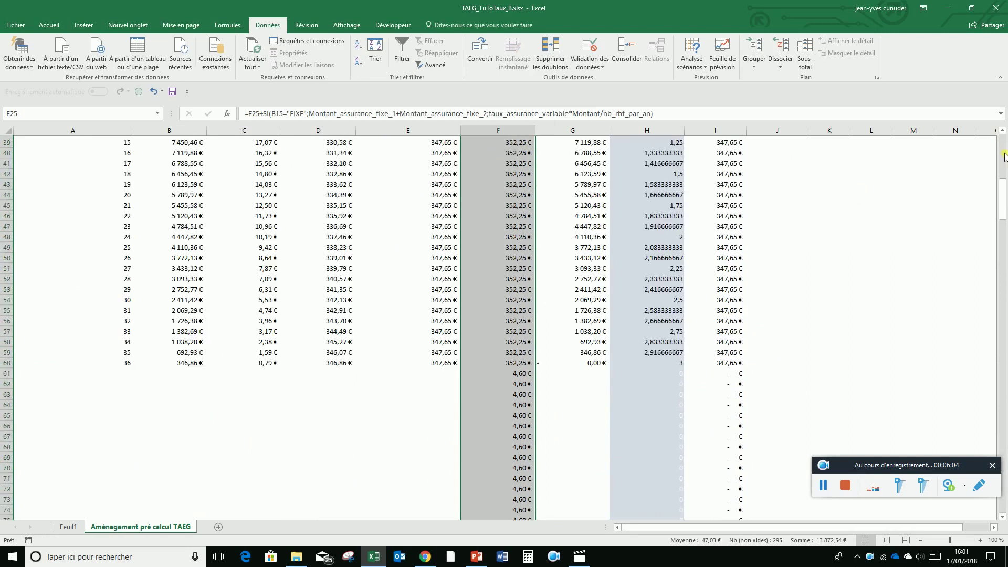
# Wrap the F26 formula in SI(A25="";0;…) so that it returns 0 when A25 is empty
pyautogui.click(500, 395)
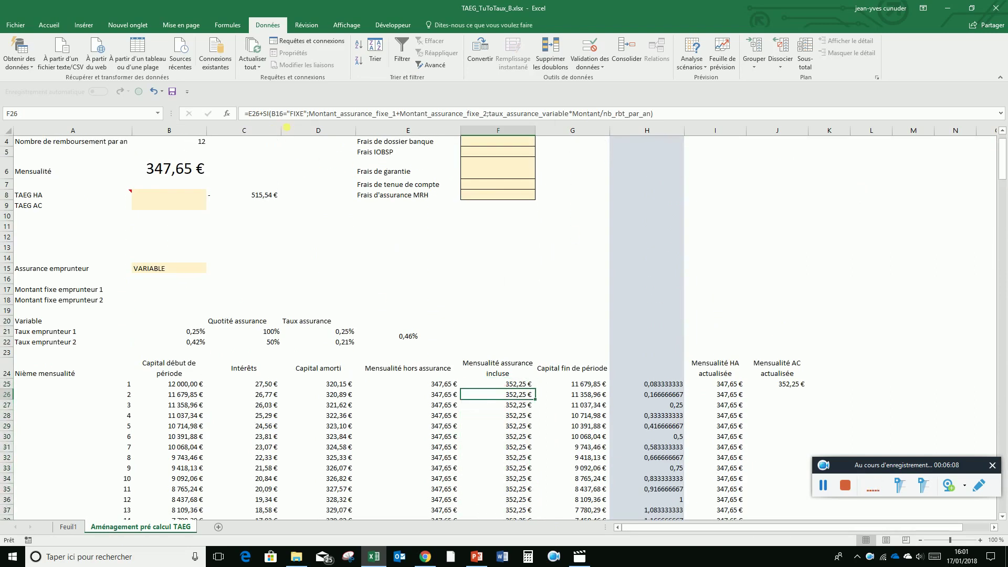
pyautogui.click(252, 116)
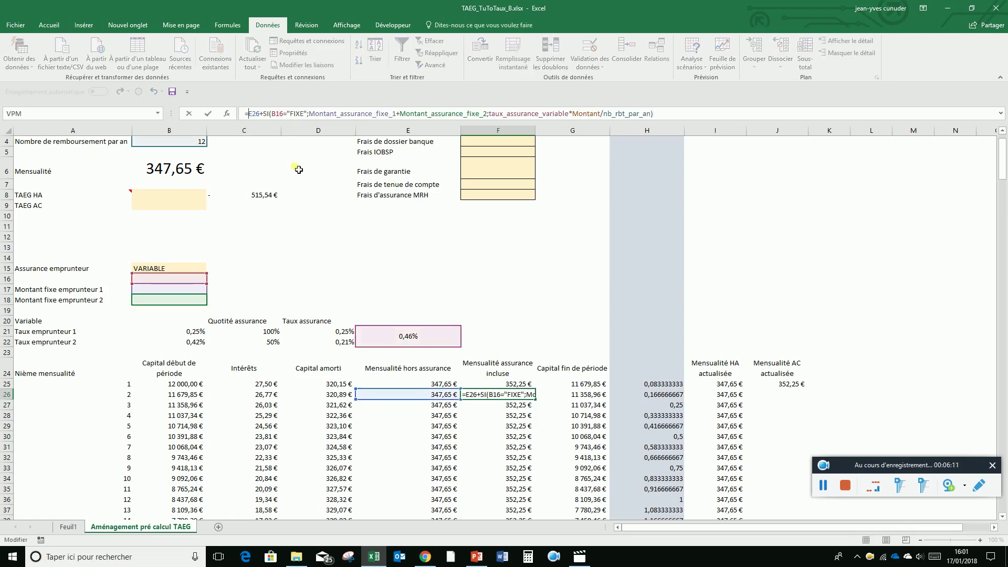
pyautogui.write('si(')
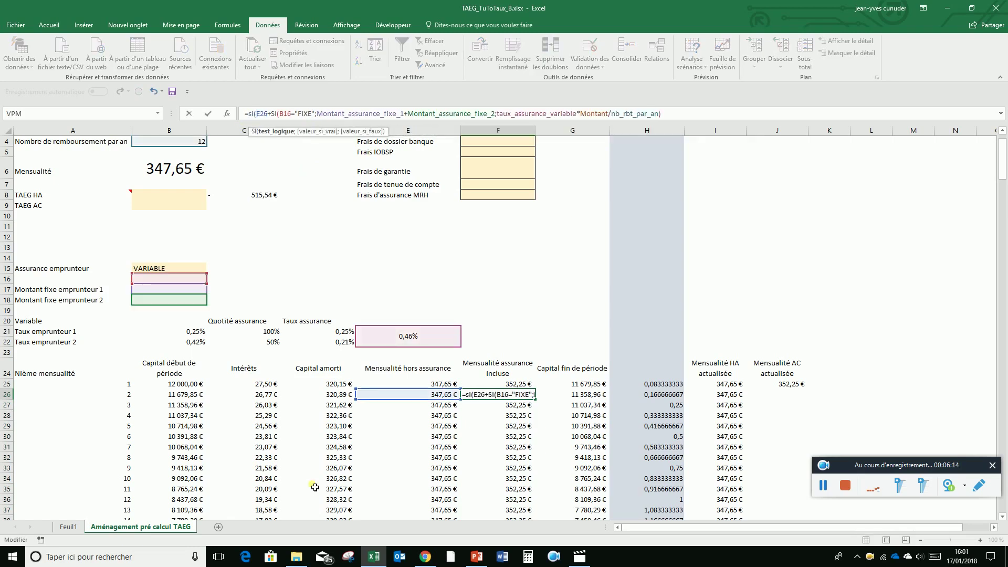
pyautogui.click(109, 386)
pyautogui.write('="";')
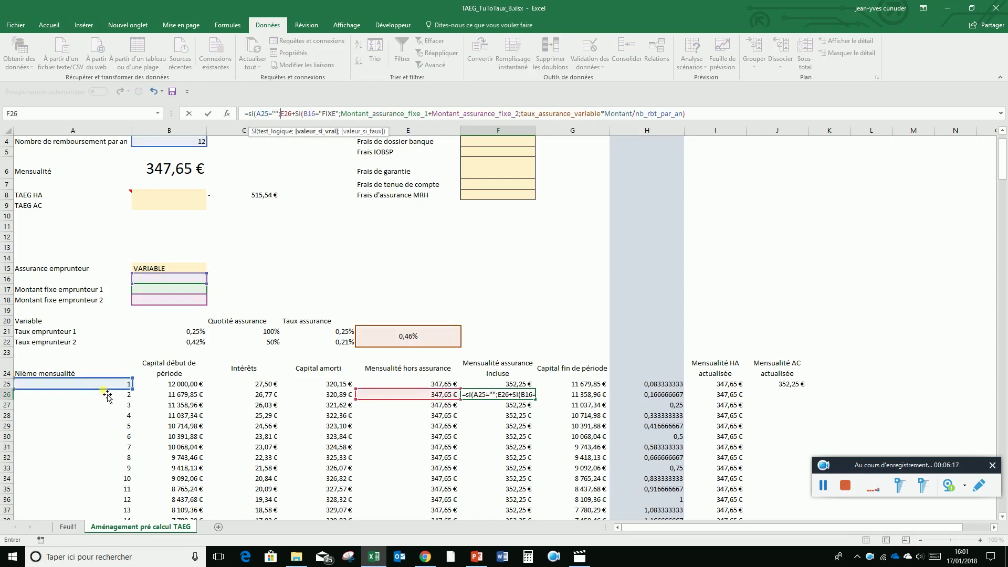
pyautogui.write('0;')
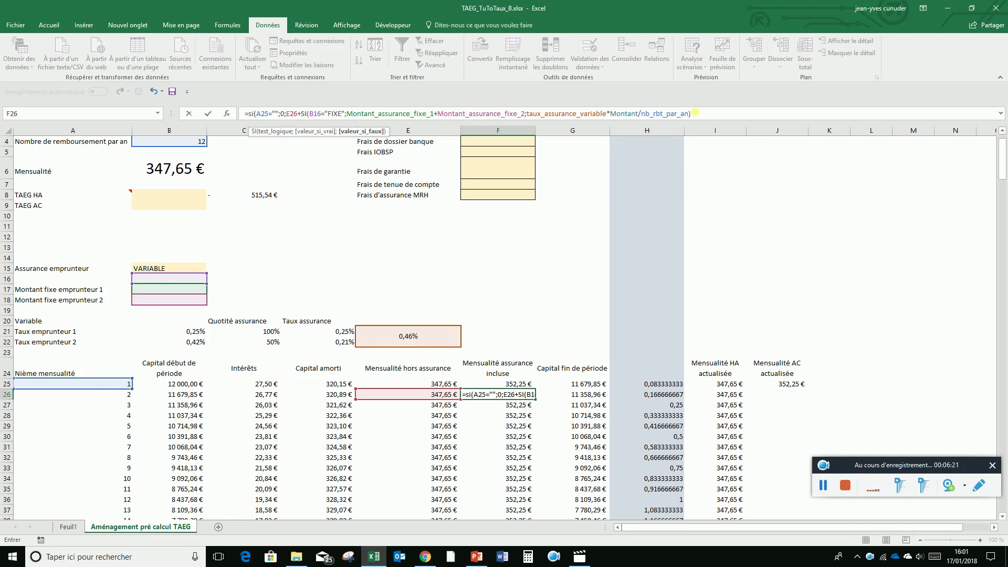
pyautogui.click(695, 116)
pyautogui.press('Return')
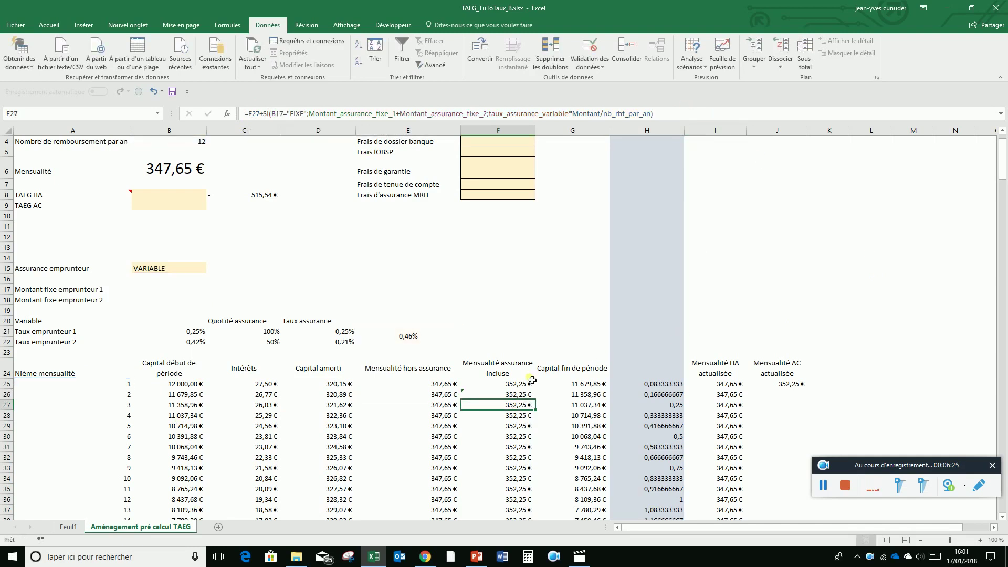
# Fill the revised F26 formula down the Mensualité assurance incluse column to row 319
pyautogui.click(510, 398)
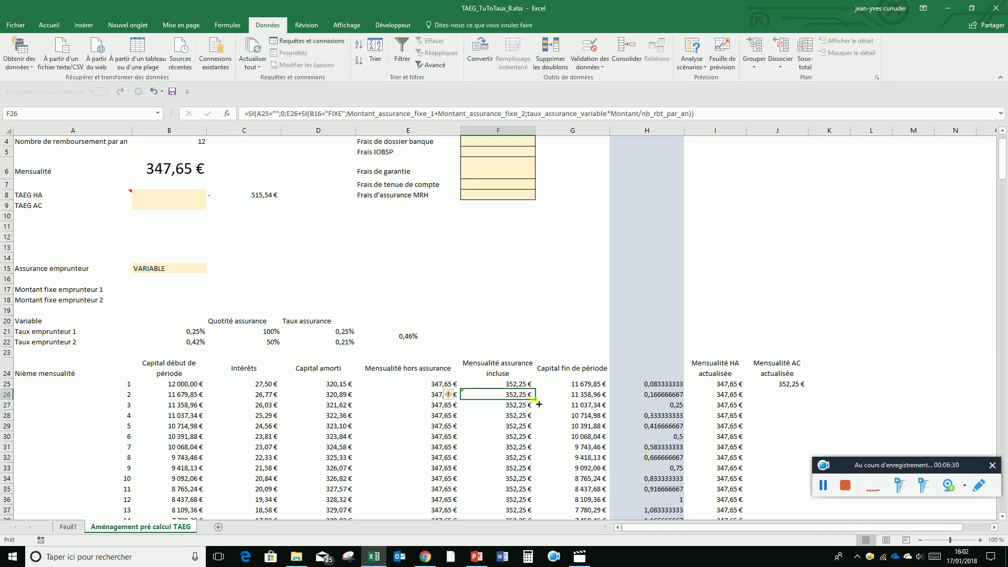
pyautogui.moveTo(541, 401)
pyautogui.mouseDown()
pyautogui.moveTo(522, 562)
pyautogui.moveTo(528, 465)
pyautogui.moveTo(542, 441)
pyautogui.mouseUp()
pyautogui.click(527, 398)
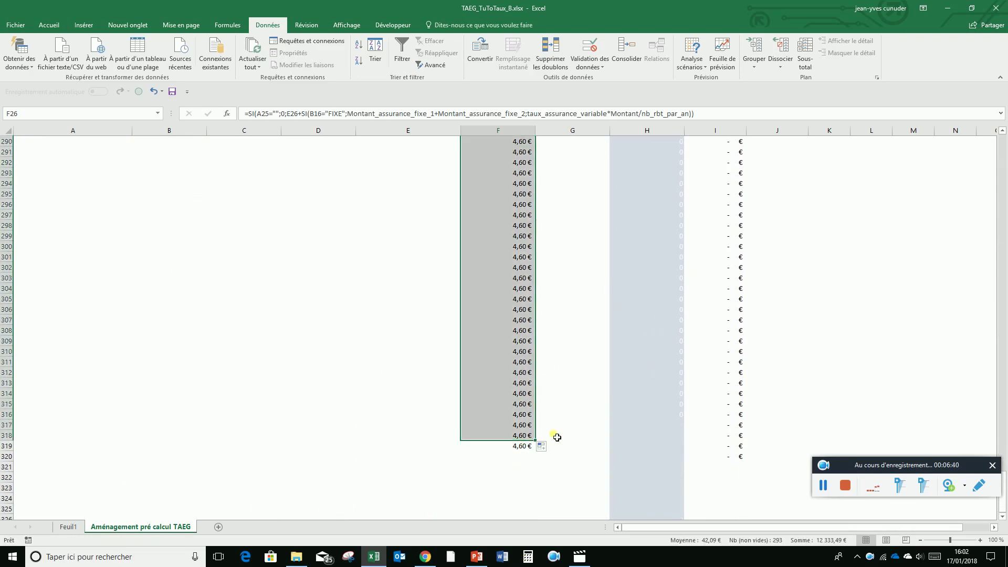
pyautogui.click(503, 435)
pyautogui.moveTo(541, 445); pyautogui.dragTo(540, 454)
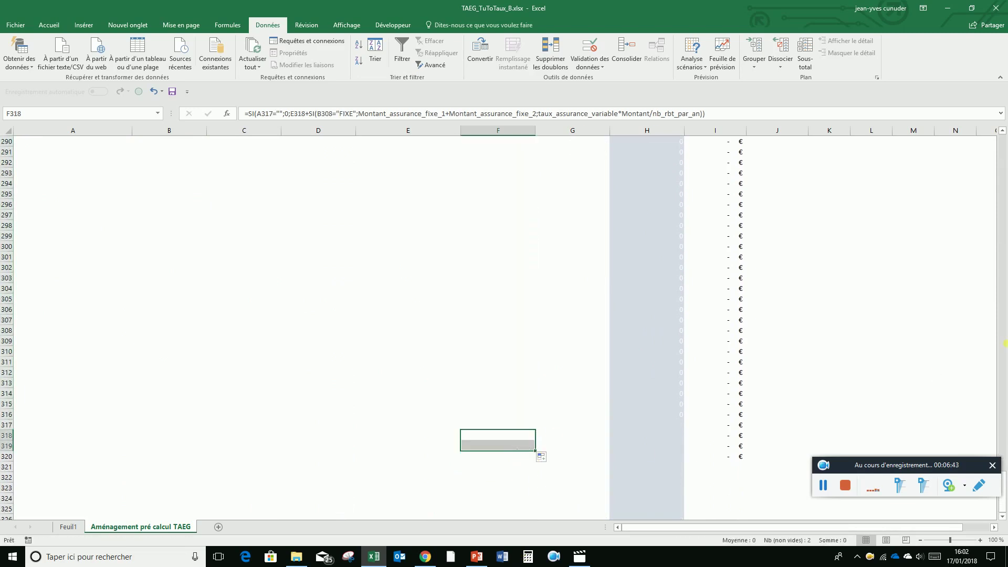
pyautogui.click(1003, 153)
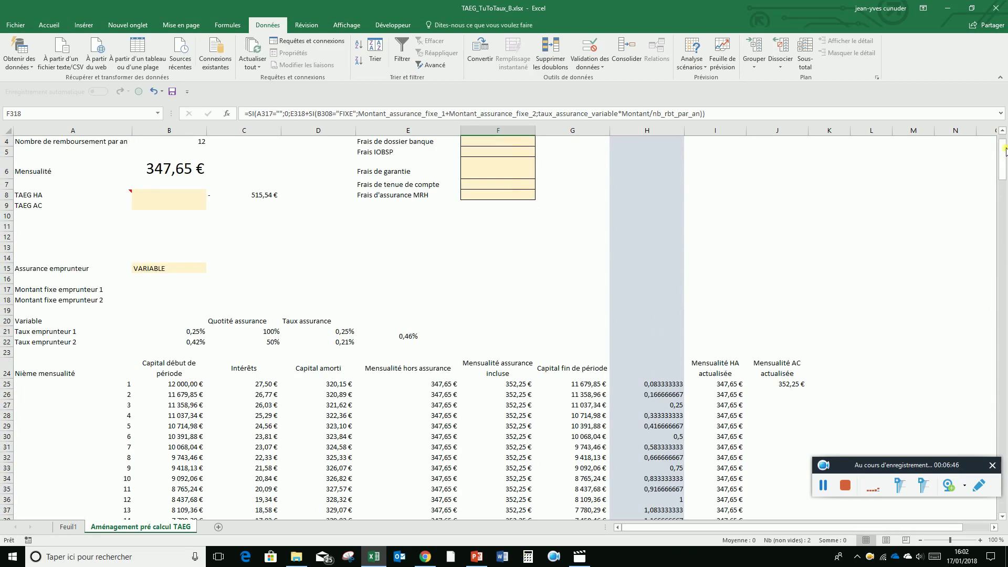
# Fill the J25 formula down the Mensualité AC actualisée column to row 320
pyautogui.click(776, 385)
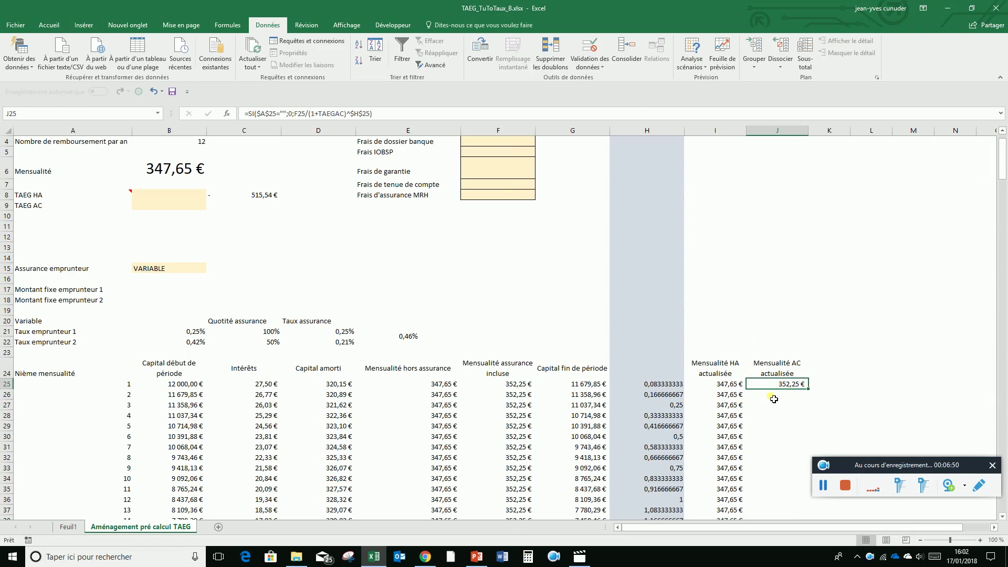
pyautogui.moveTo(809, 390); pyautogui.dragTo(805, 461)
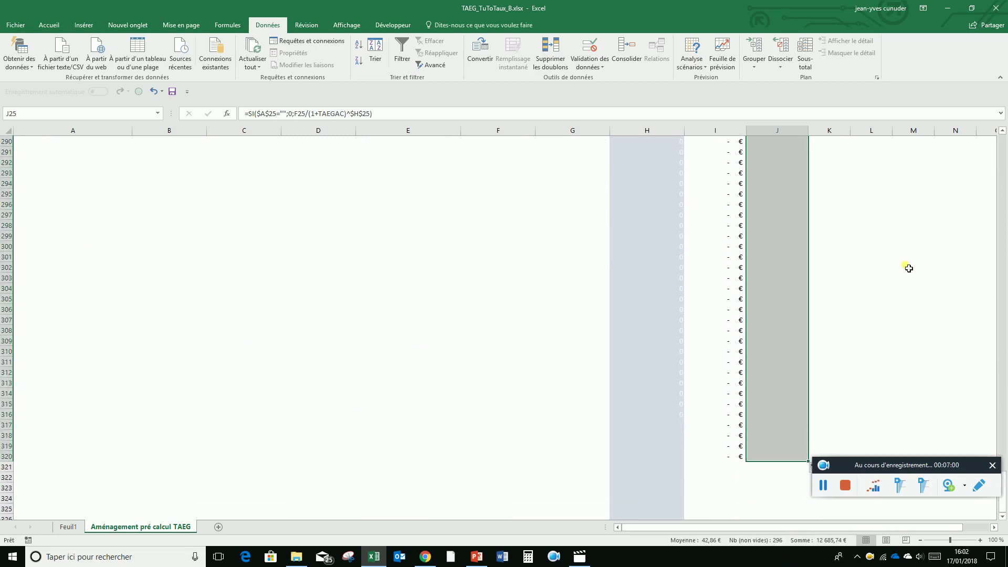
pyautogui.click(1005, 153)
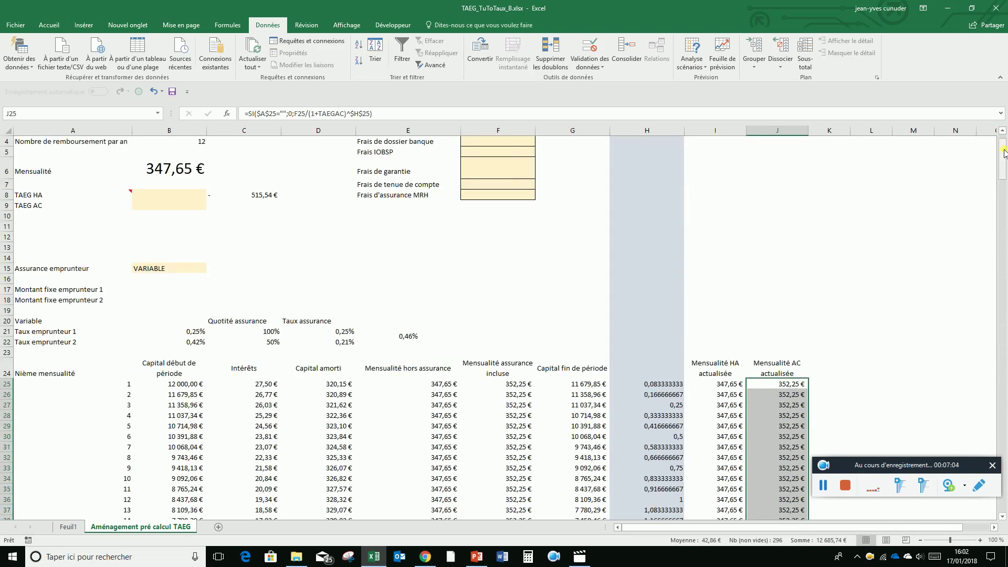
pyautogui.scroll(1, 999, 158)
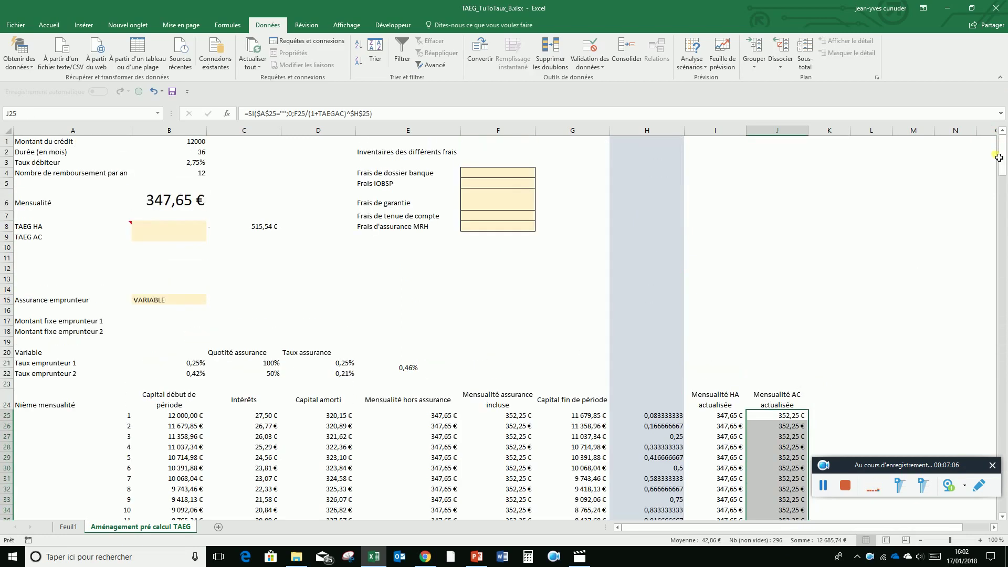